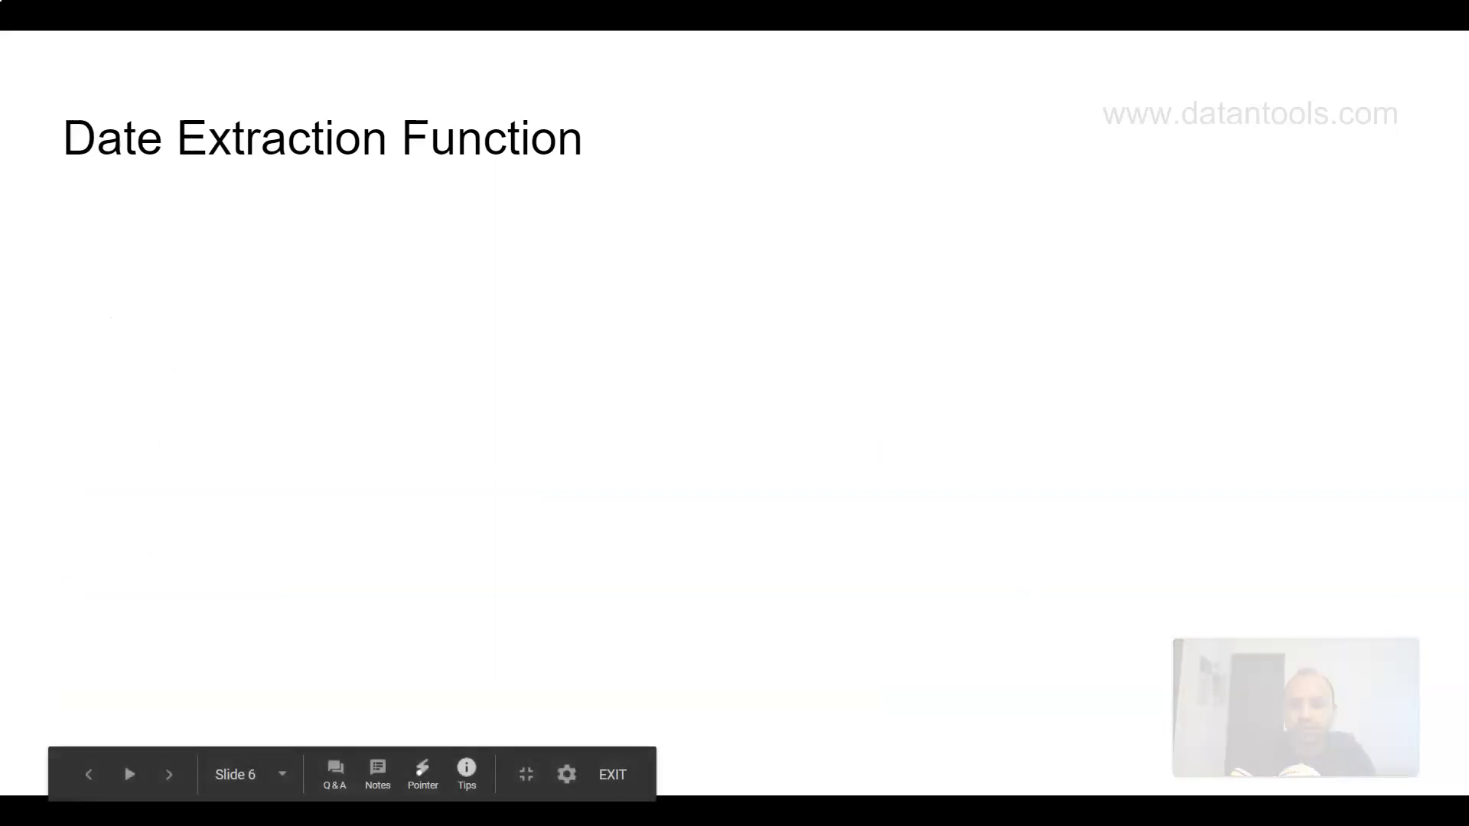
pyautogui.click(626, 466)
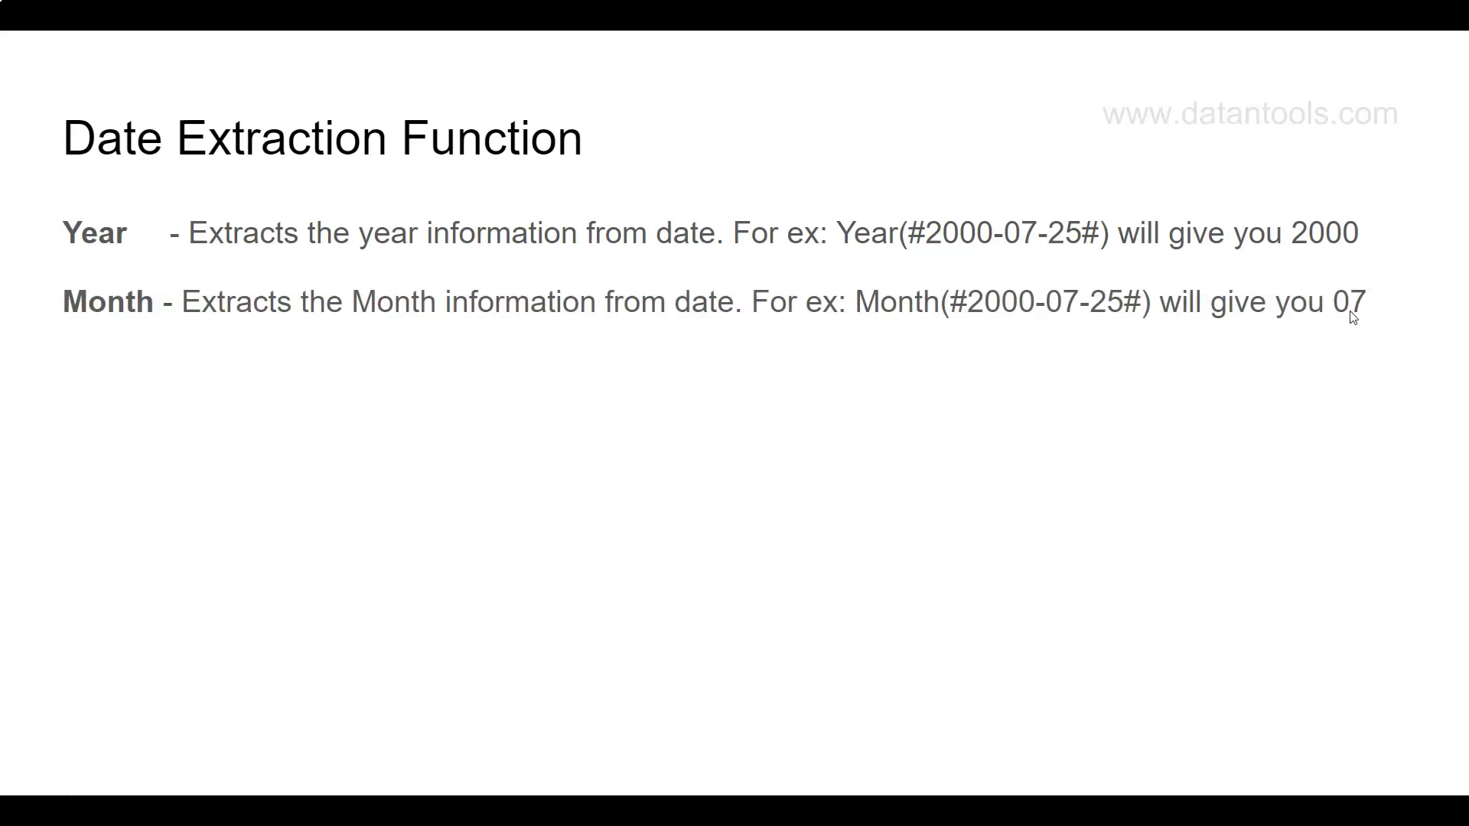
pyautogui.click(911, 315)
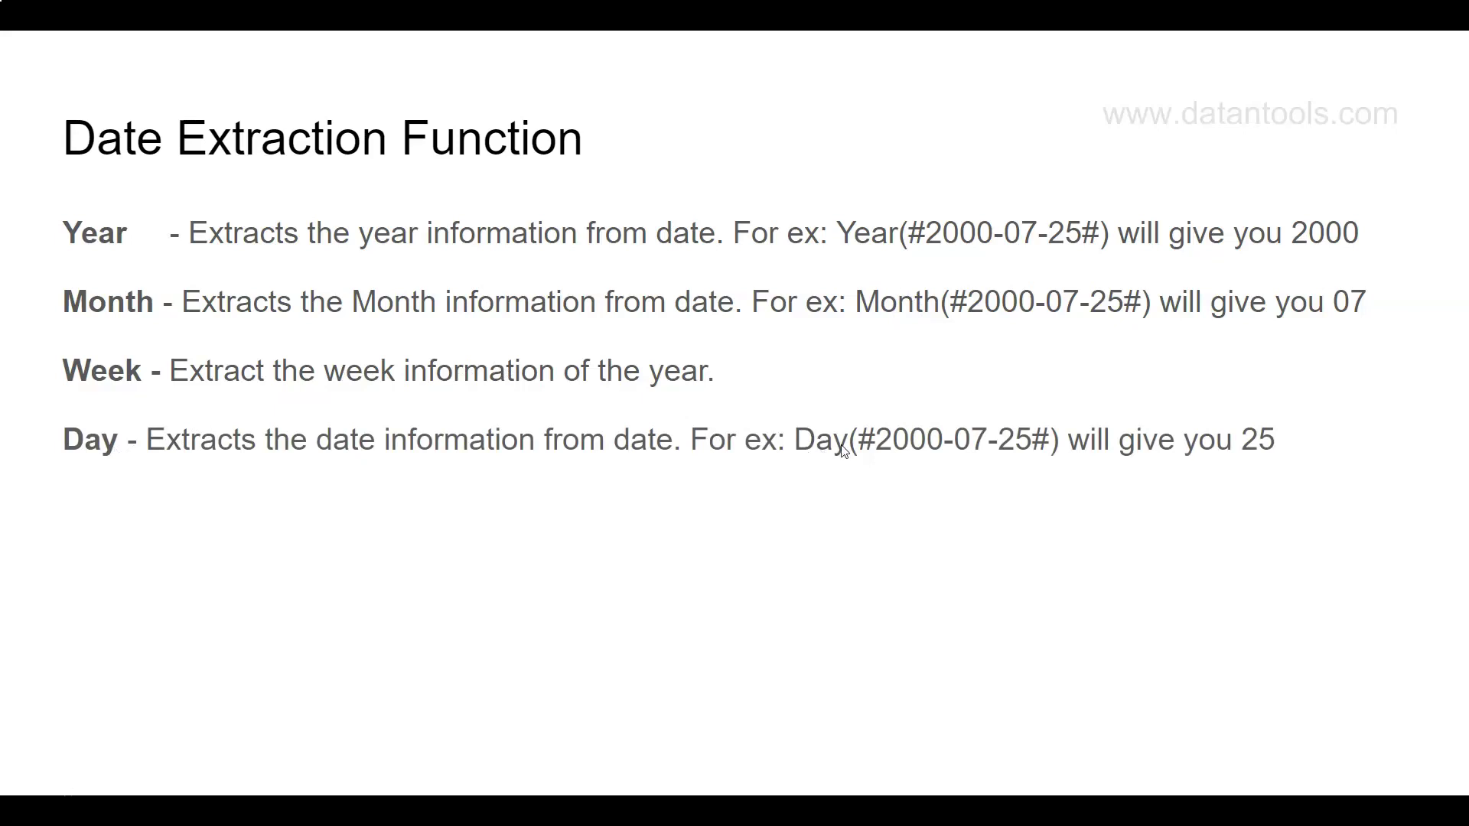
pyautogui.click(1246, 443)
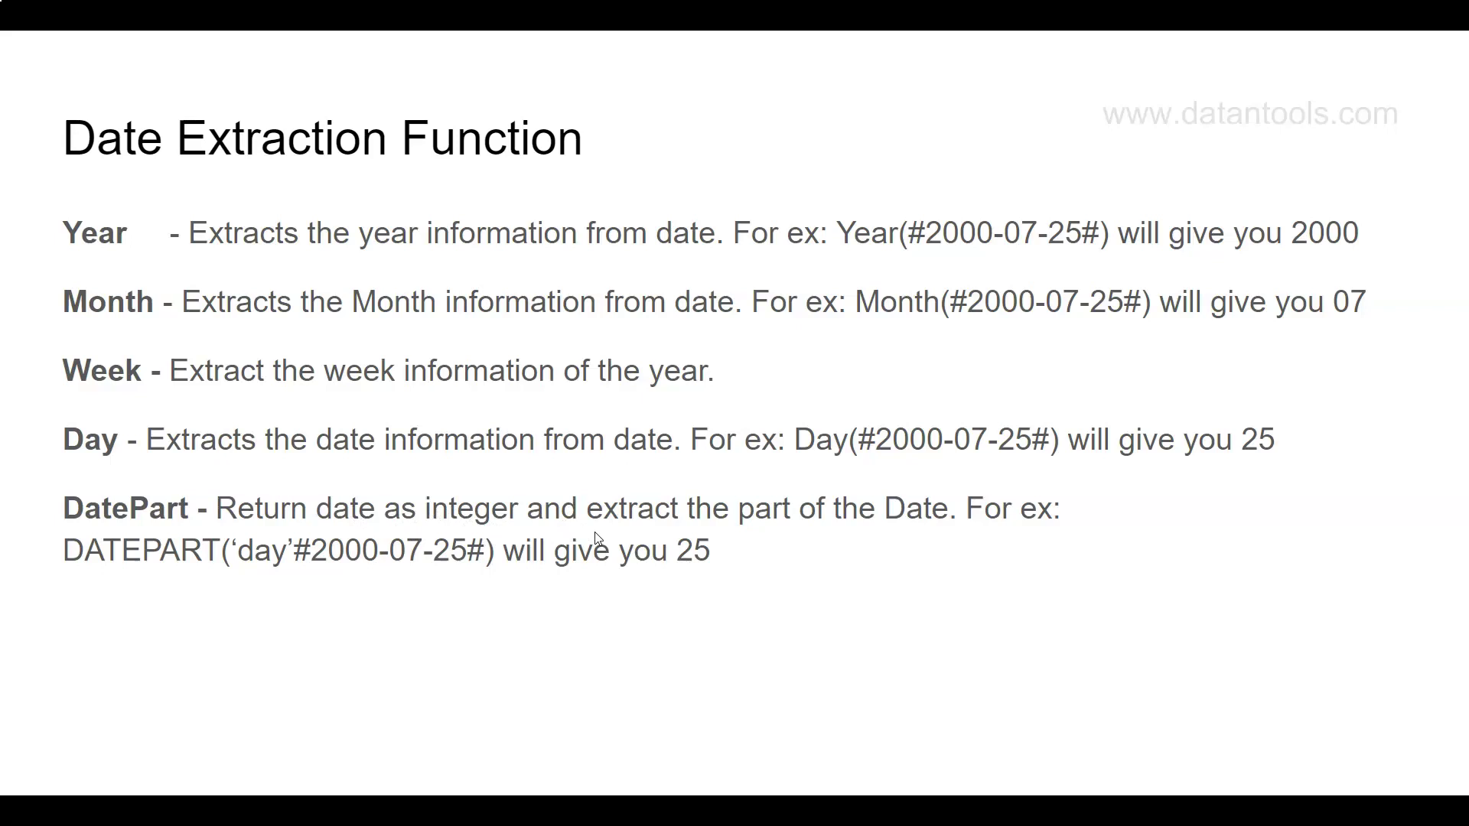
pyautogui.press('Right')
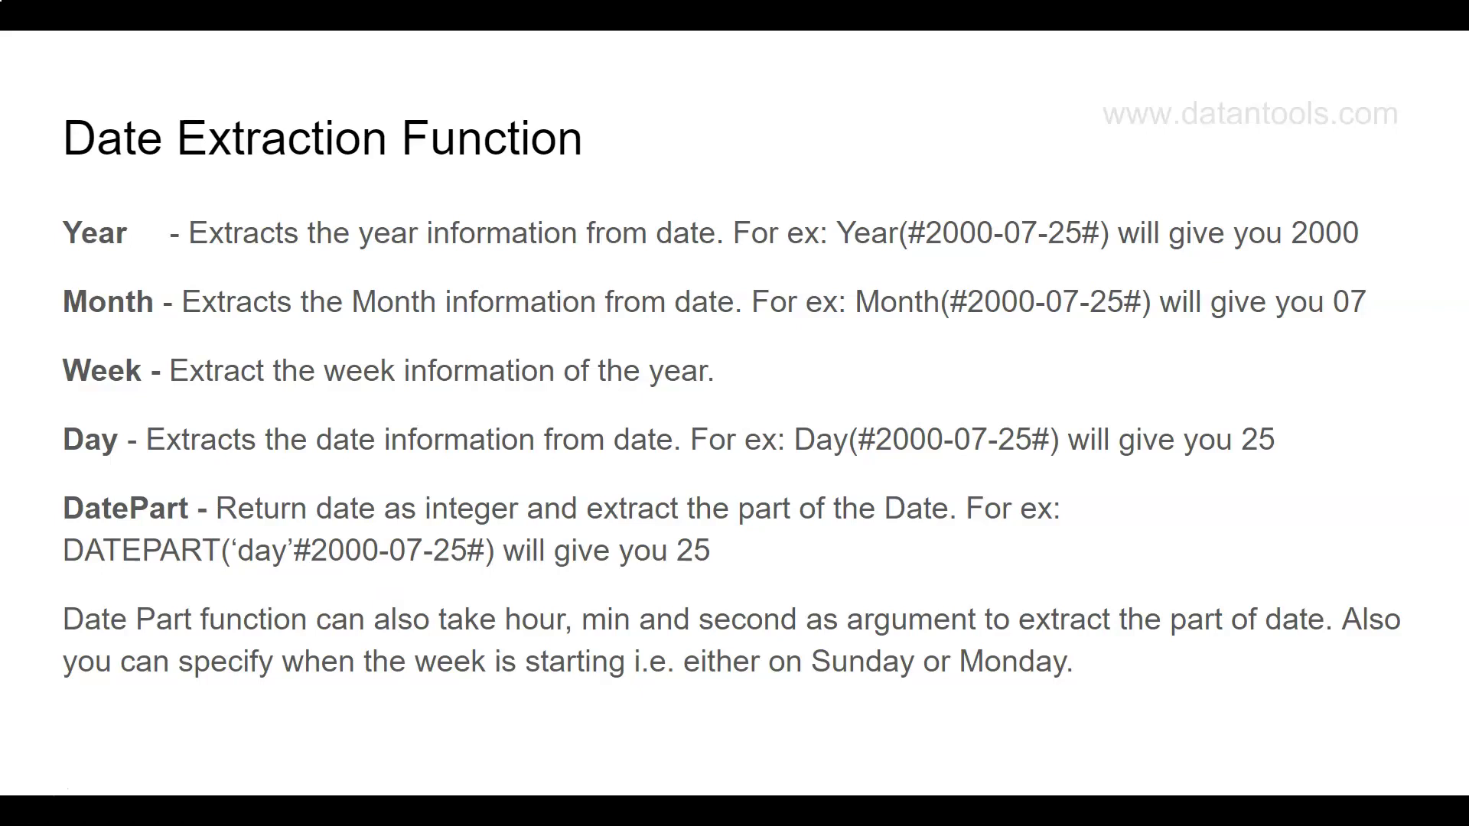
pyautogui.click(323, 562)
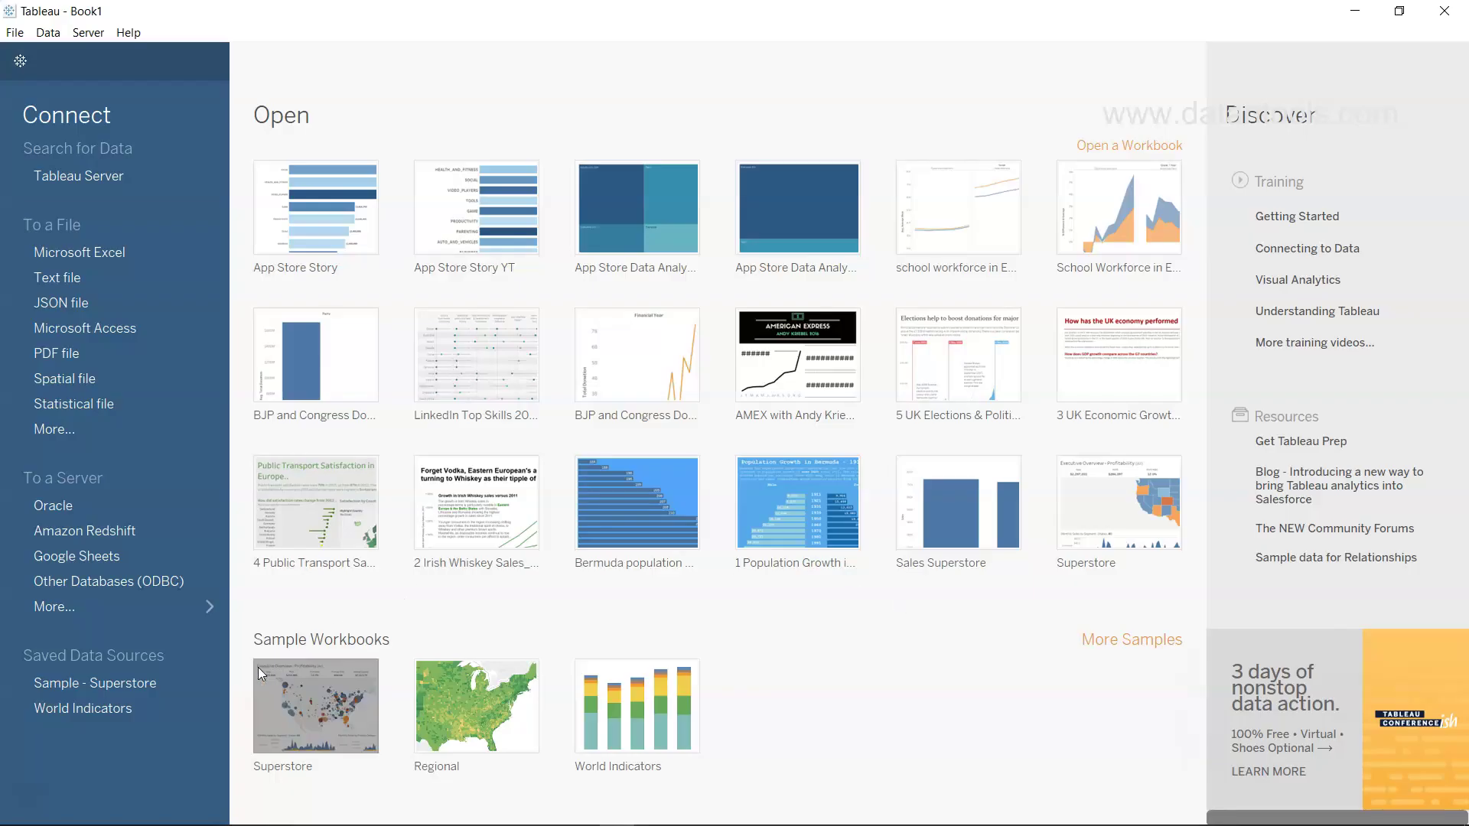
# Connect to the Sample - Superstore saved data source and locate its Order Date and Ship Date fields
pyautogui.click(111, 686)
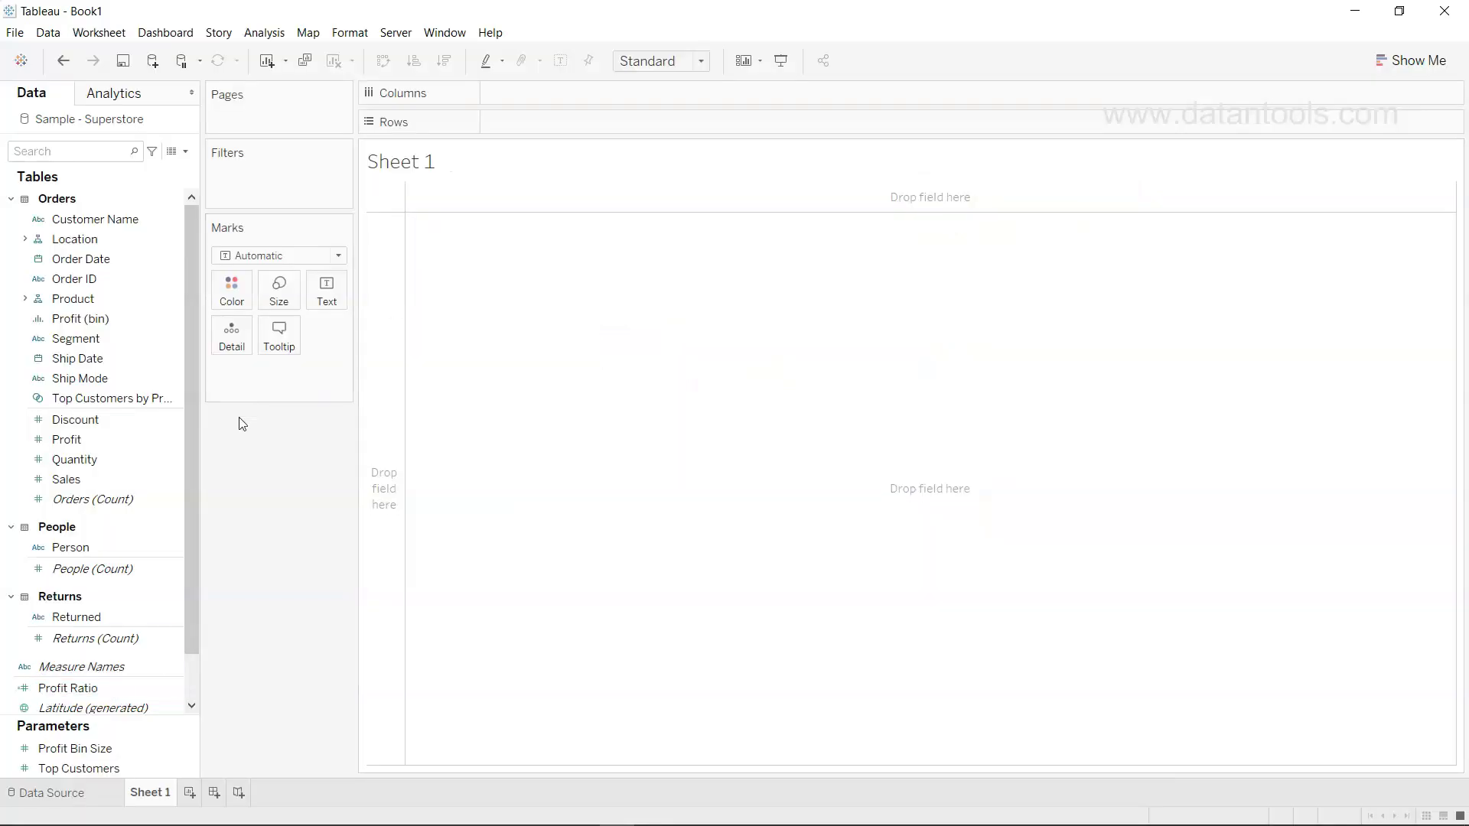
pyautogui.click(125, 305)
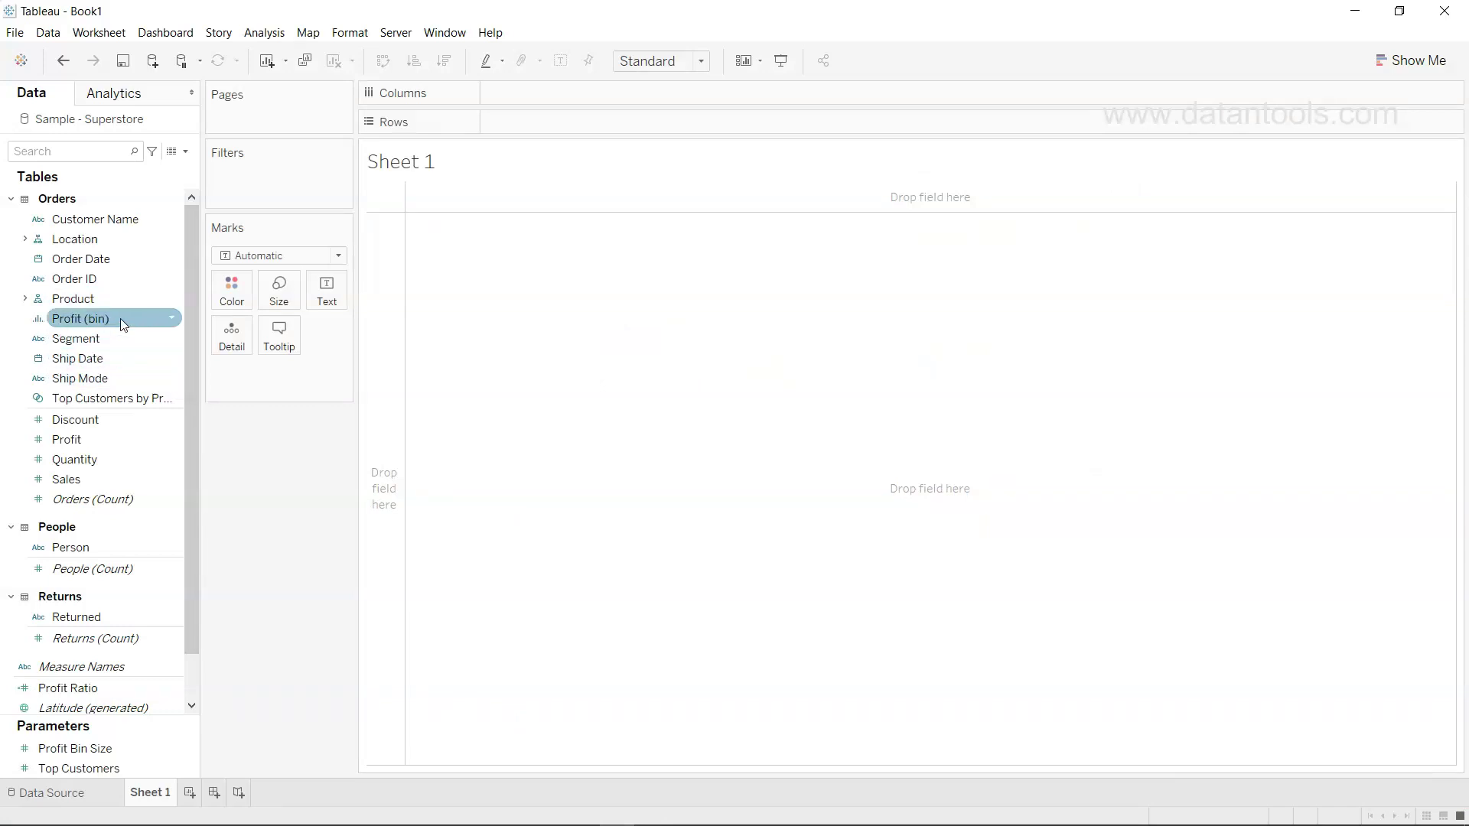
pyautogui.click(121, 261)
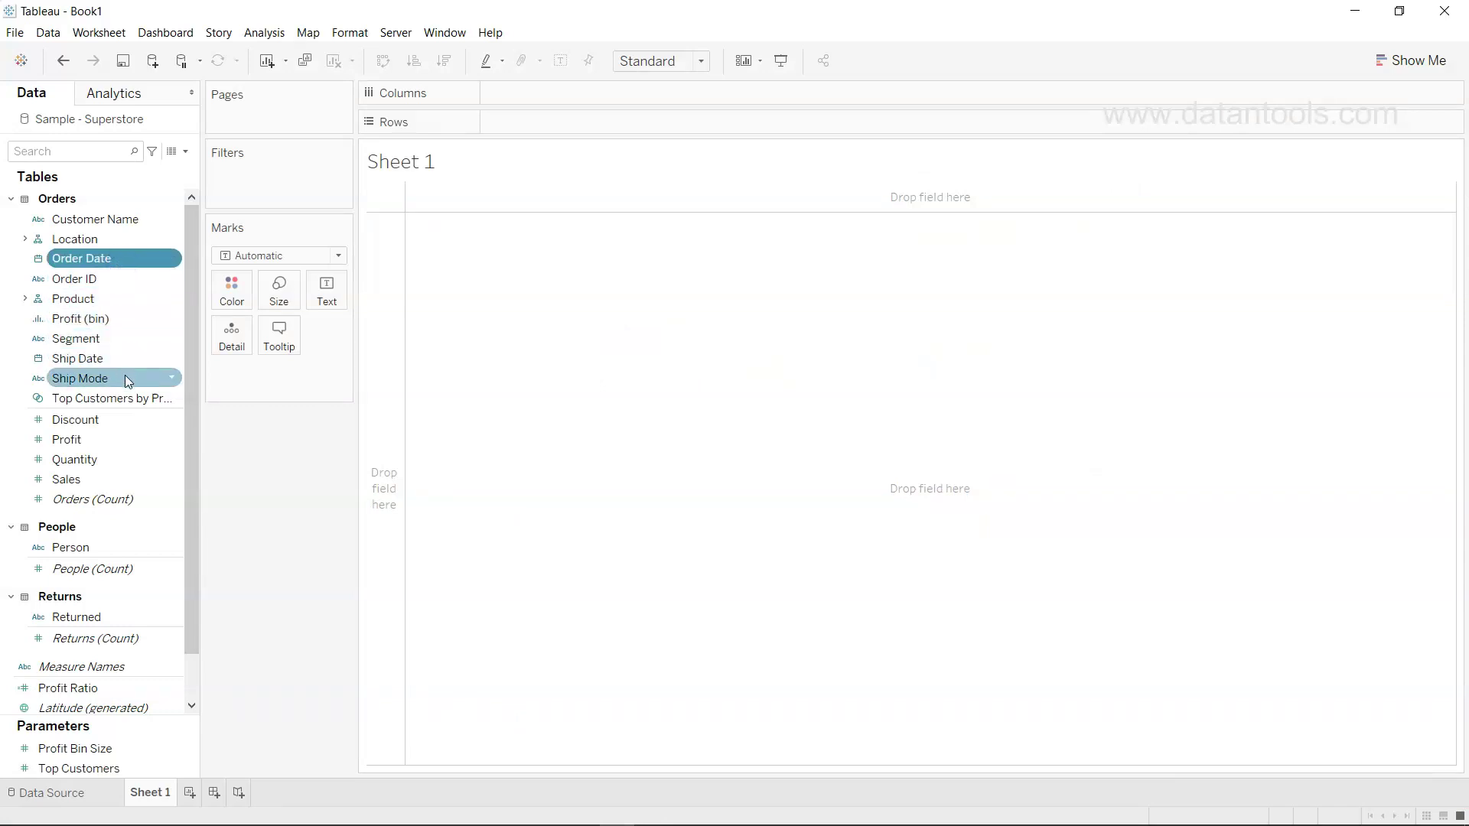
pyautogui.click(136, 359)
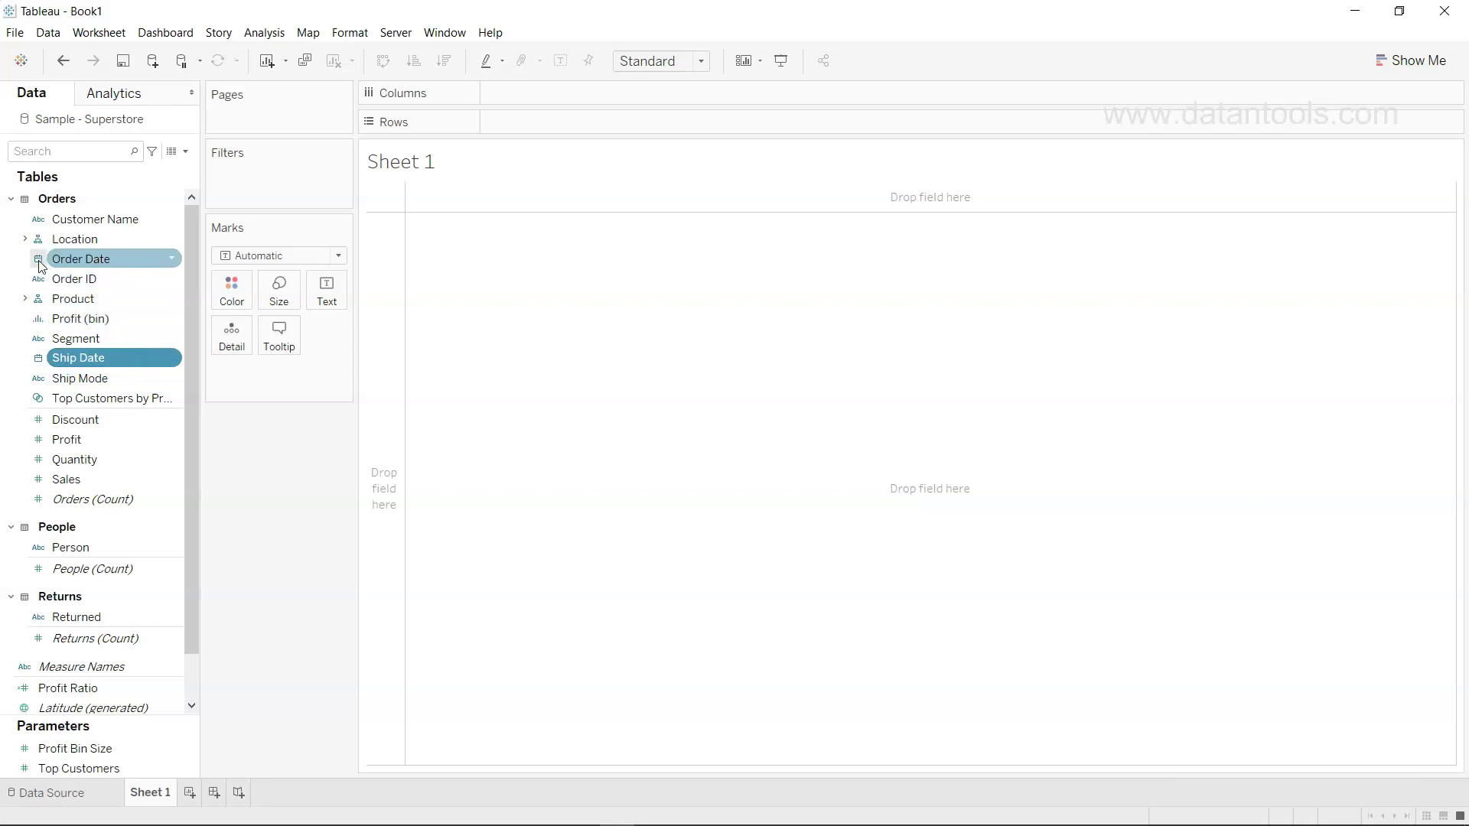
# Place Order Date on Rows and set it to the continuous Day level that includes month and year
pyautogui.moveTo(84, 266); pyautogui.dragTo(562, 128)
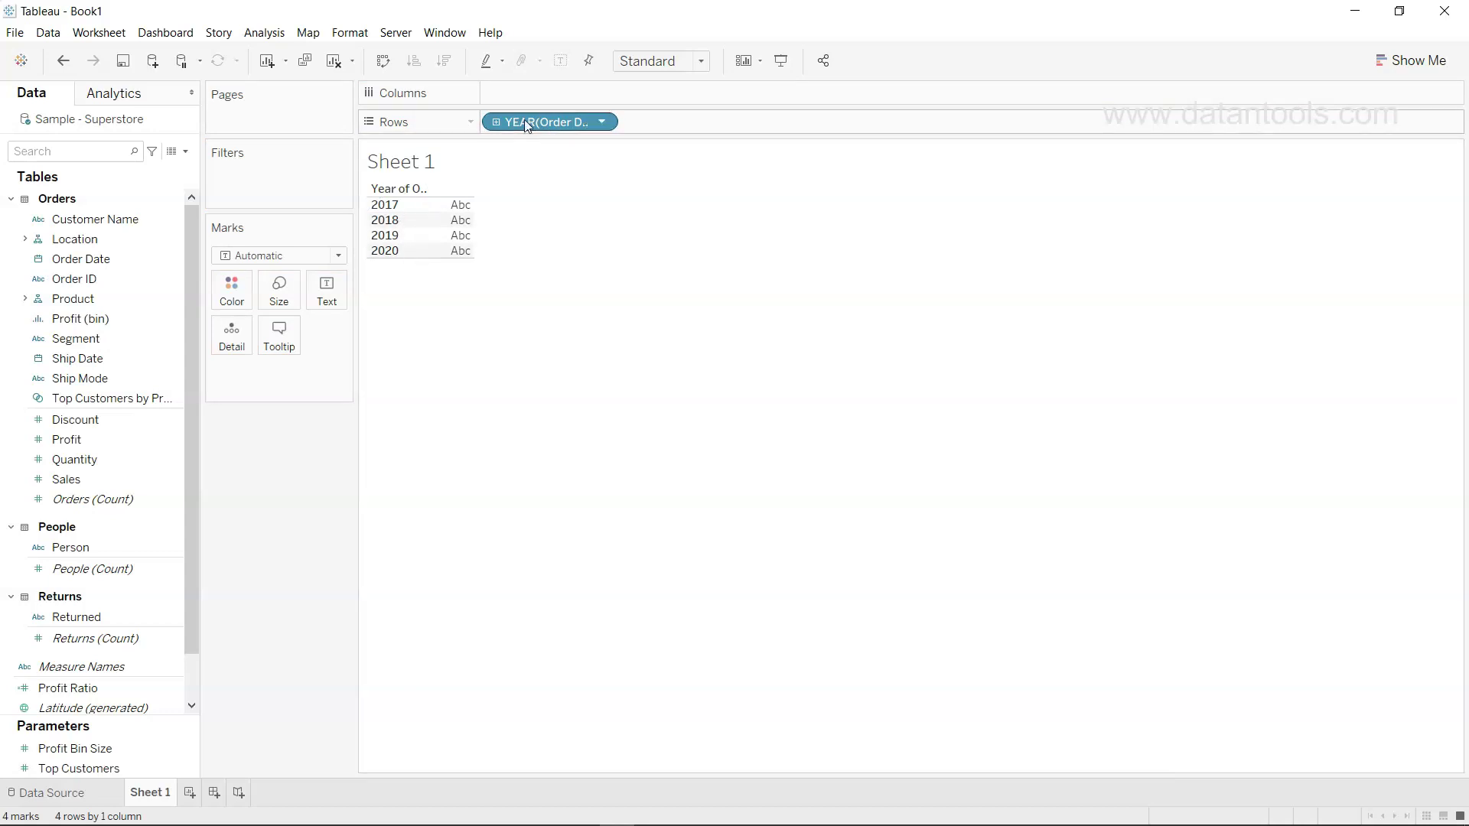
pyautogui.click(603, 124)
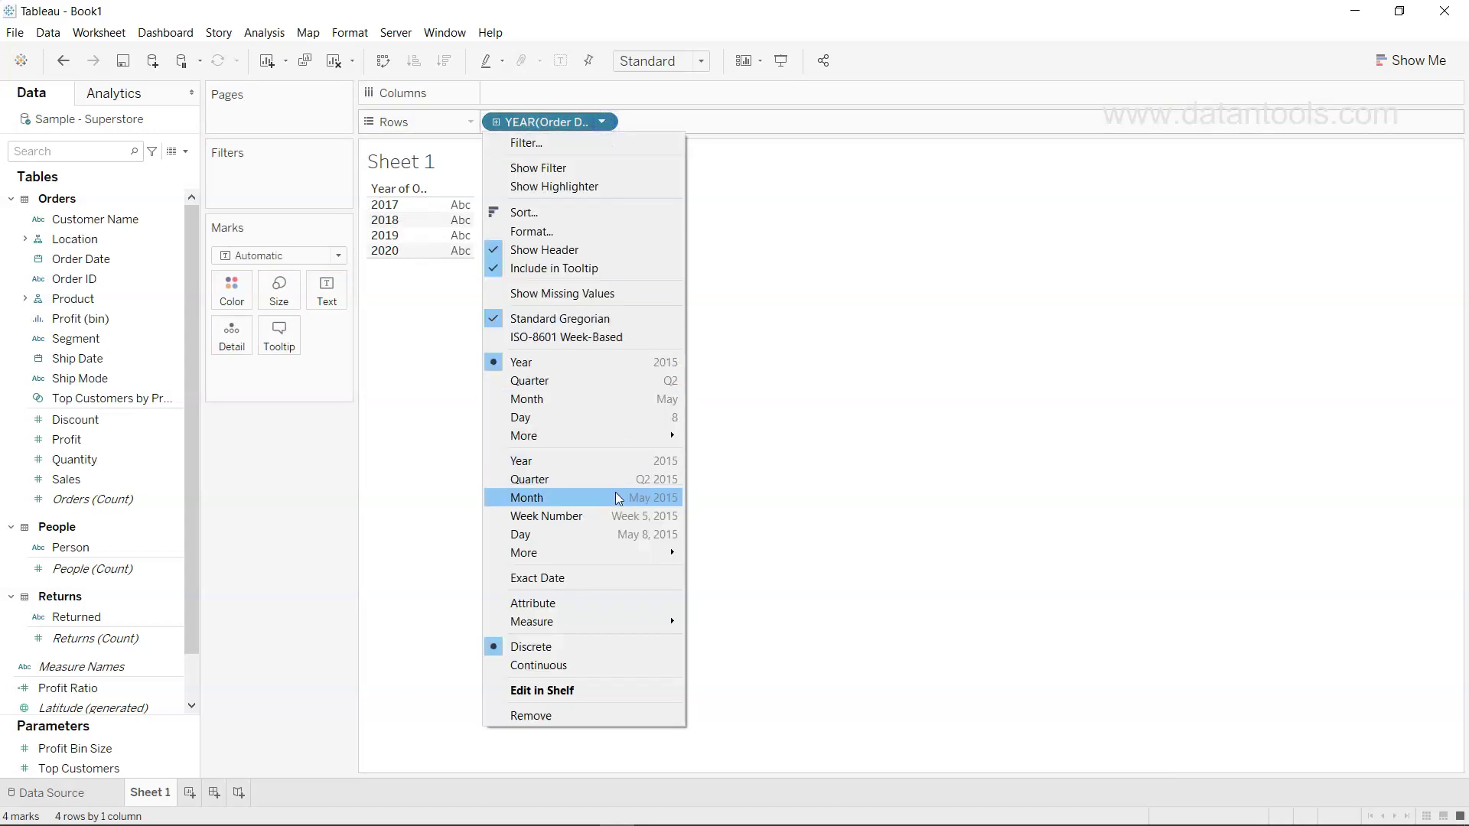
pyautogui.click(617, 531)
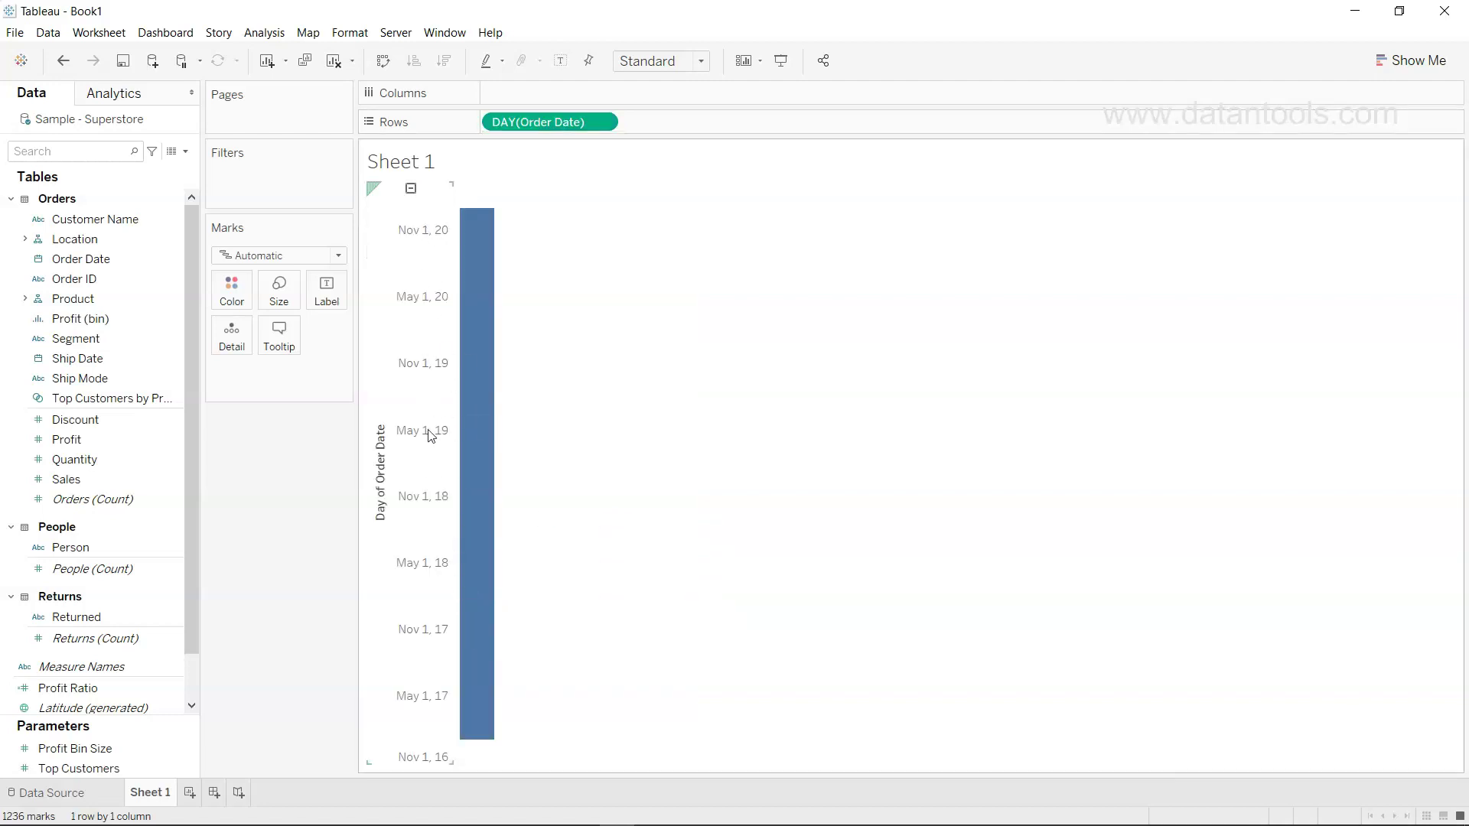
# Convert the view to a text table with DAY(Order Date) on Rows, listing each order date in its own row
pyautogui.click(1381, 60)
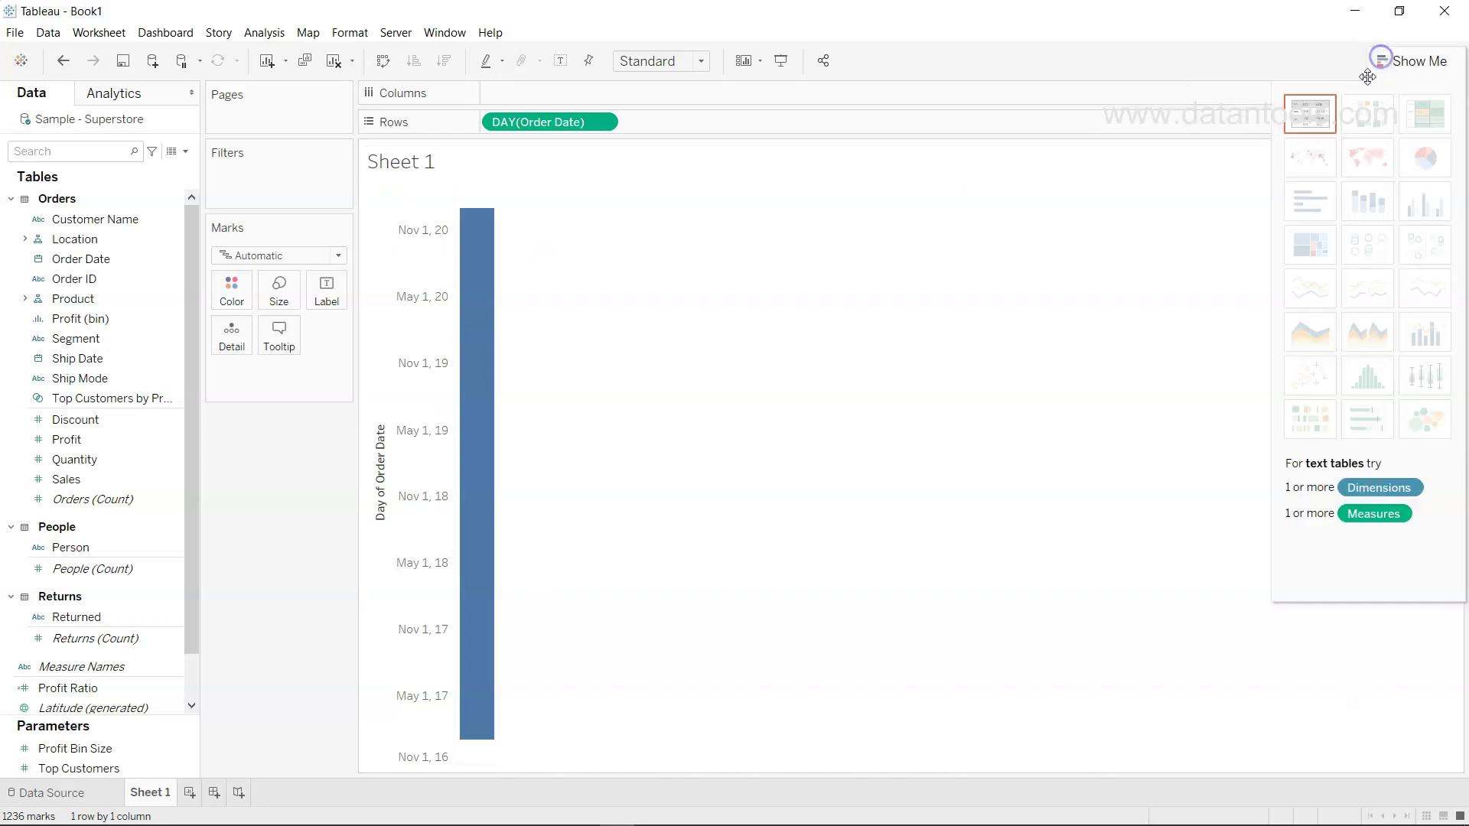
pyautogui.click(1309, 113)
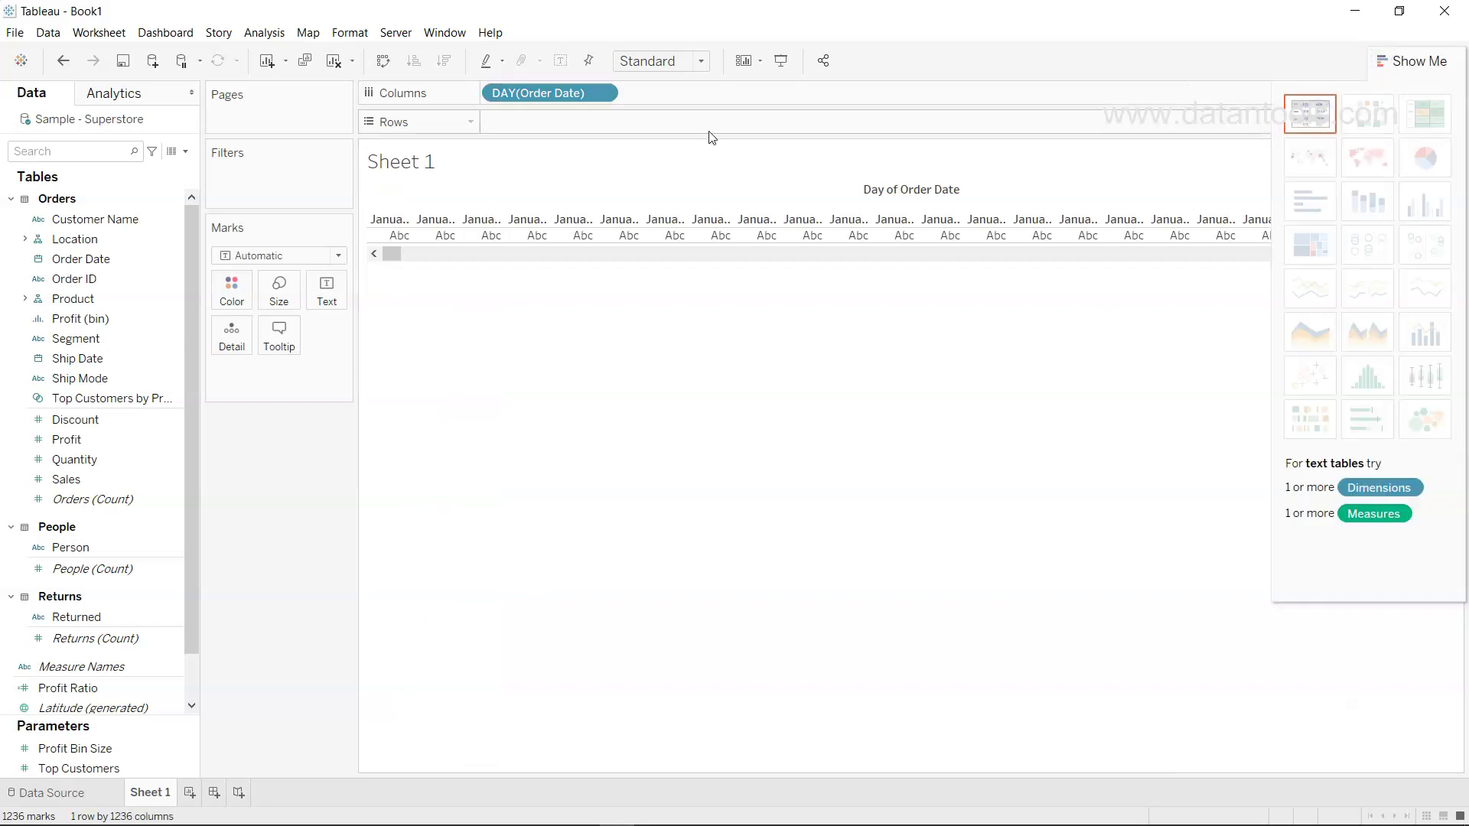
pyautogui.moveTo(546, 88); pyautogui.dragTo(554, 123)
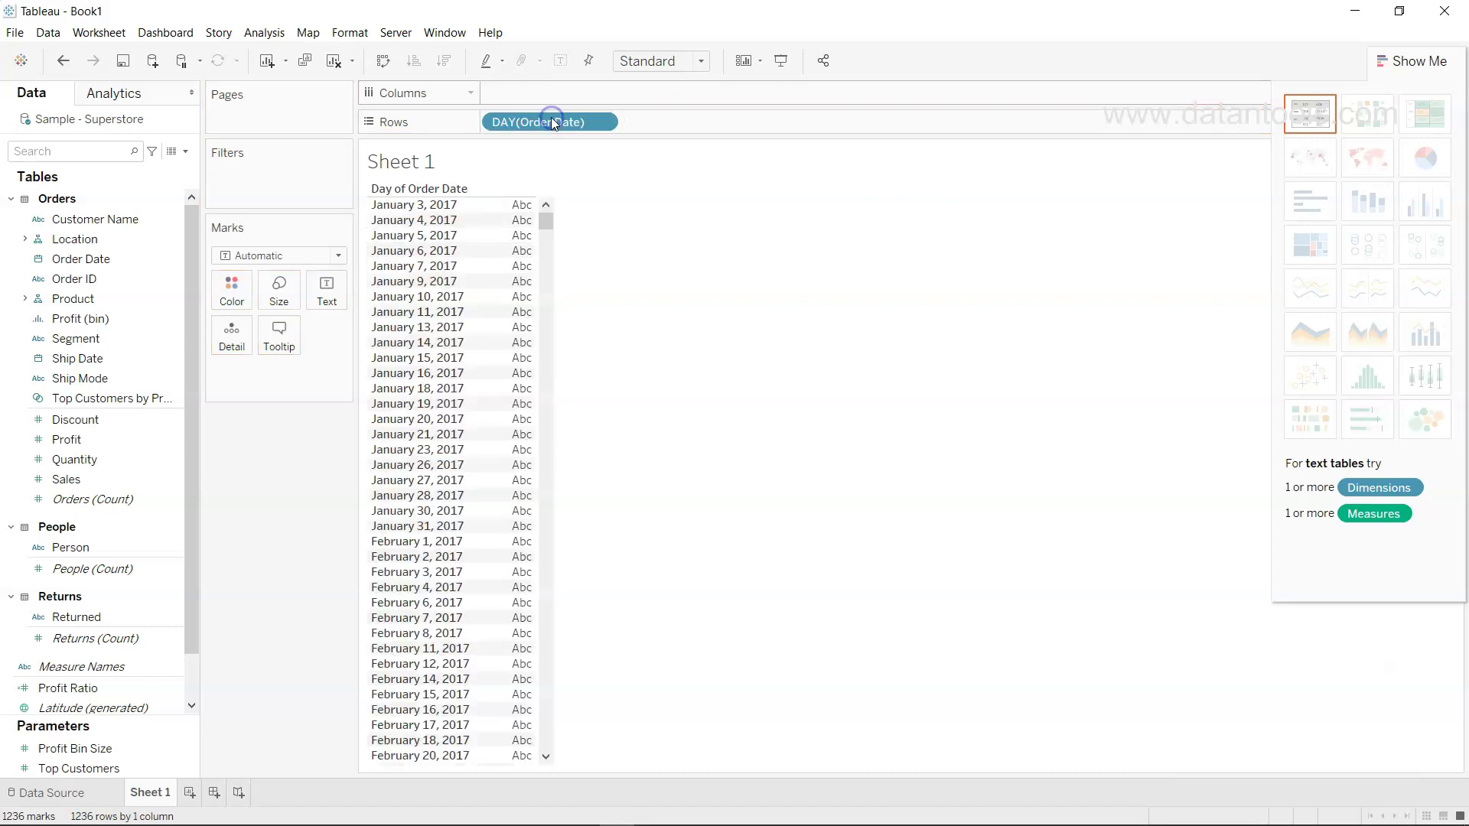
pyautogui.scroll(-10, 446, 549)
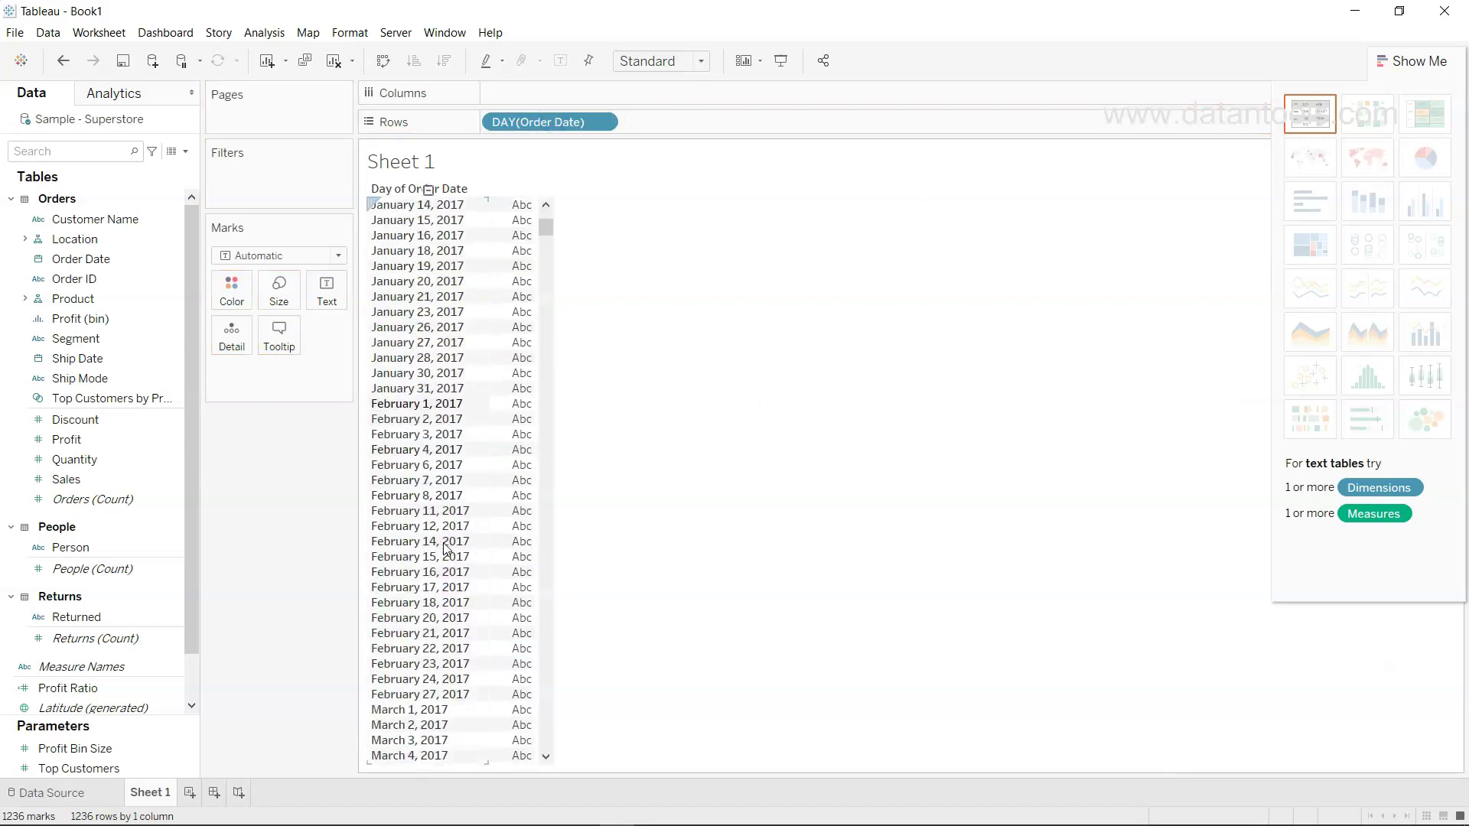
pyautogui.scroll(-20, 446, 548)
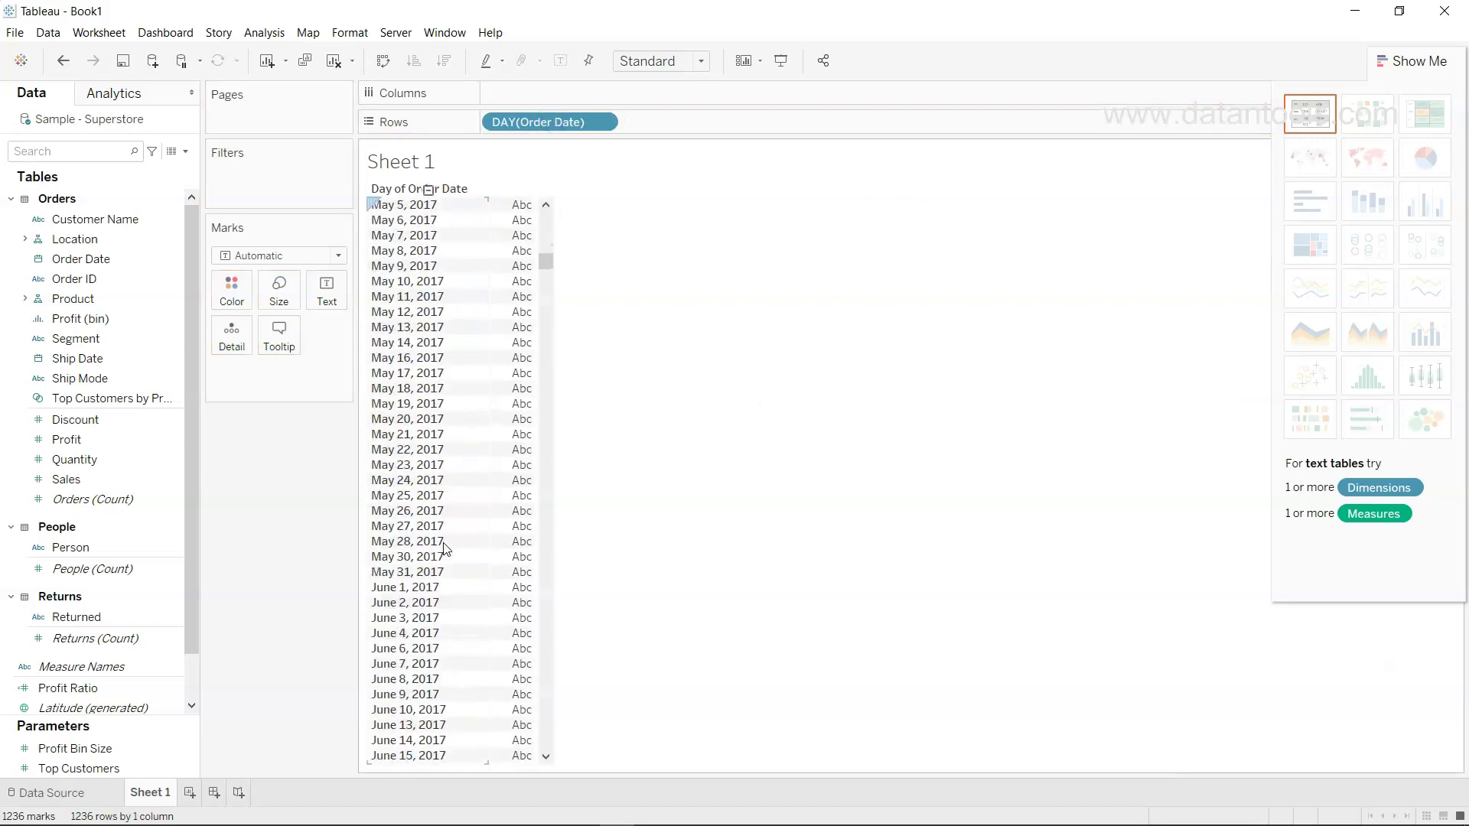
pyautogui.scroll(20, 445, 550)
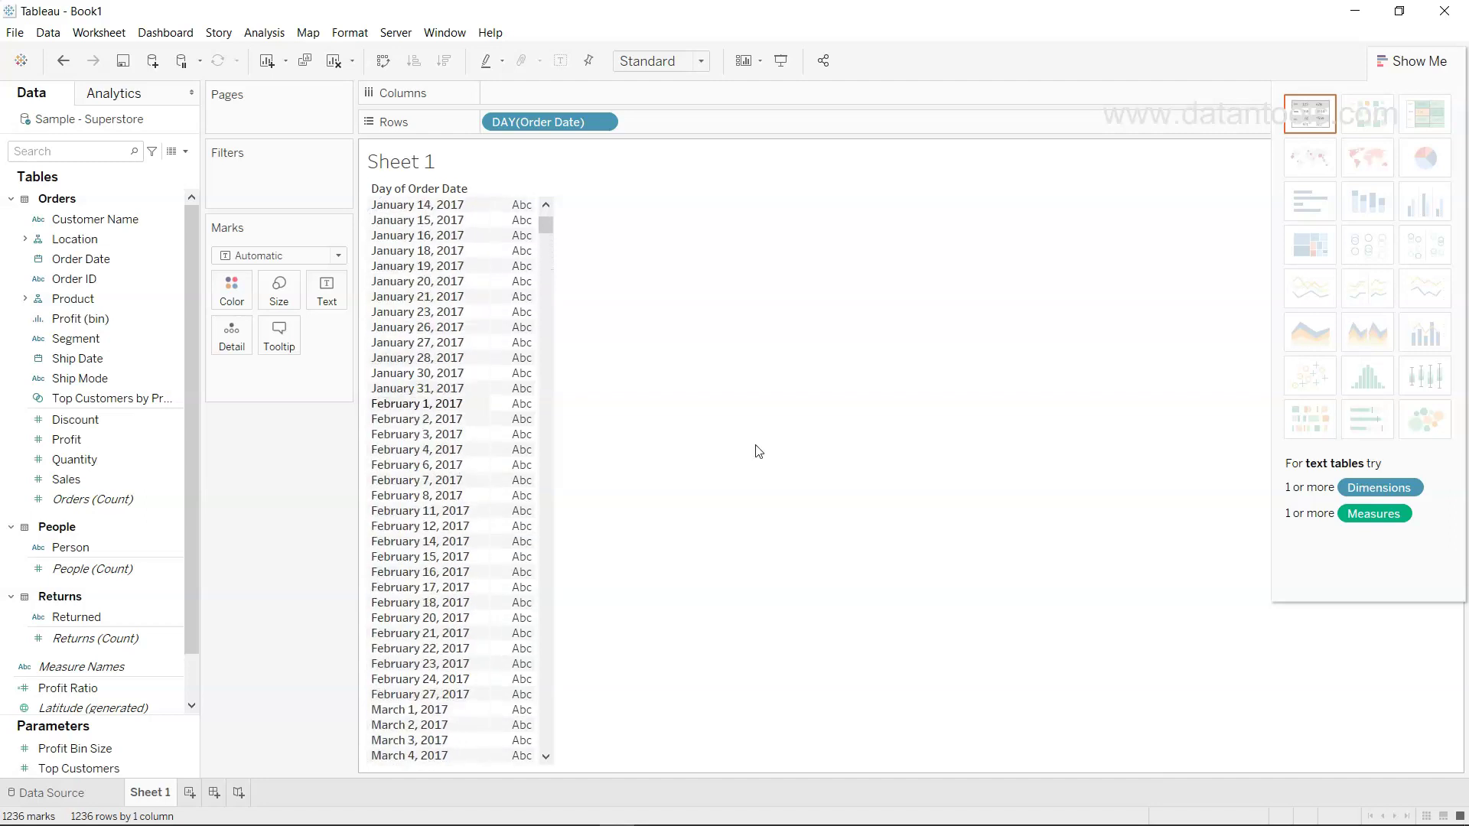
pyautogui.click(1407, 61)
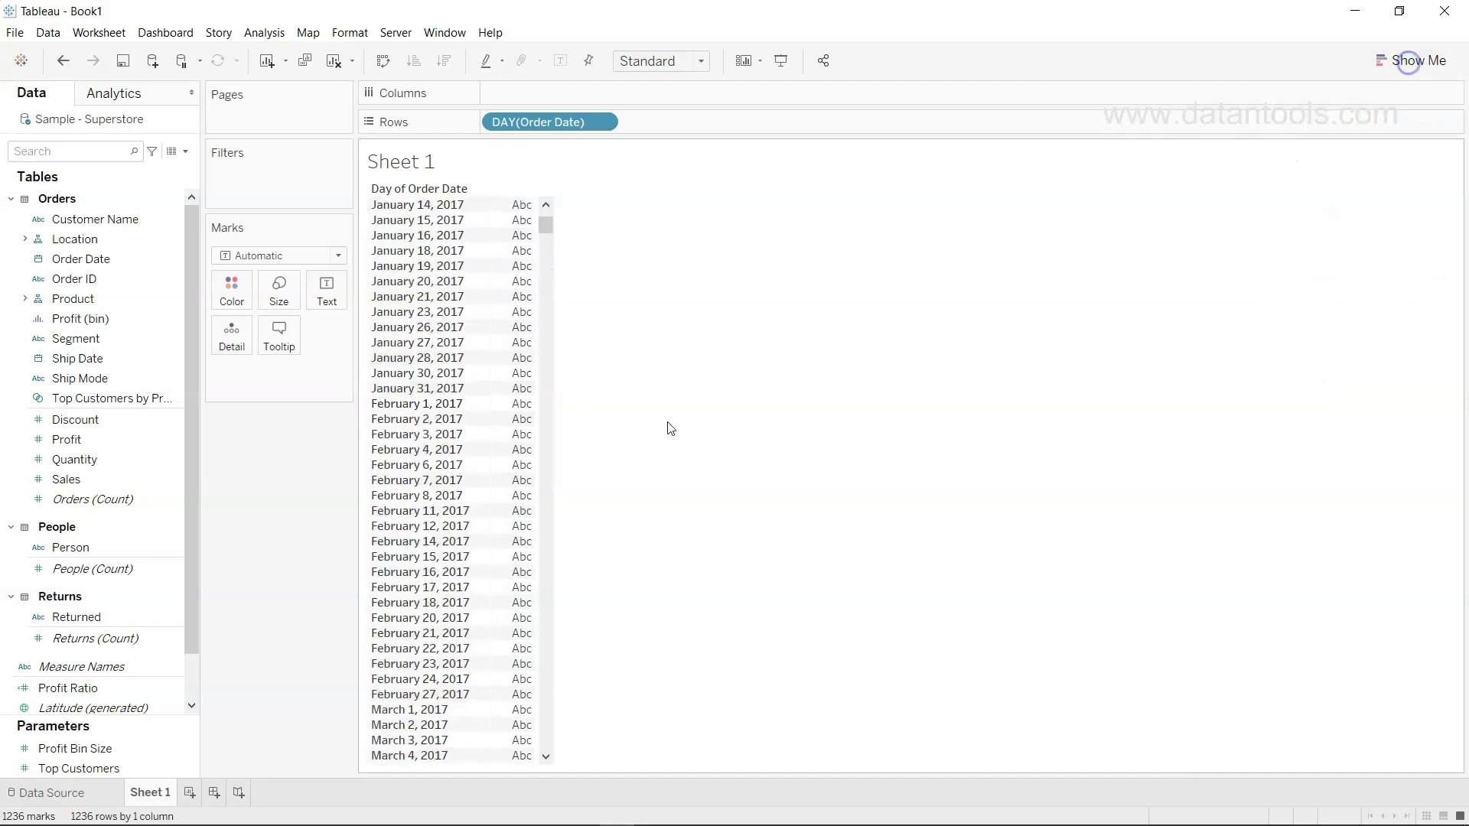
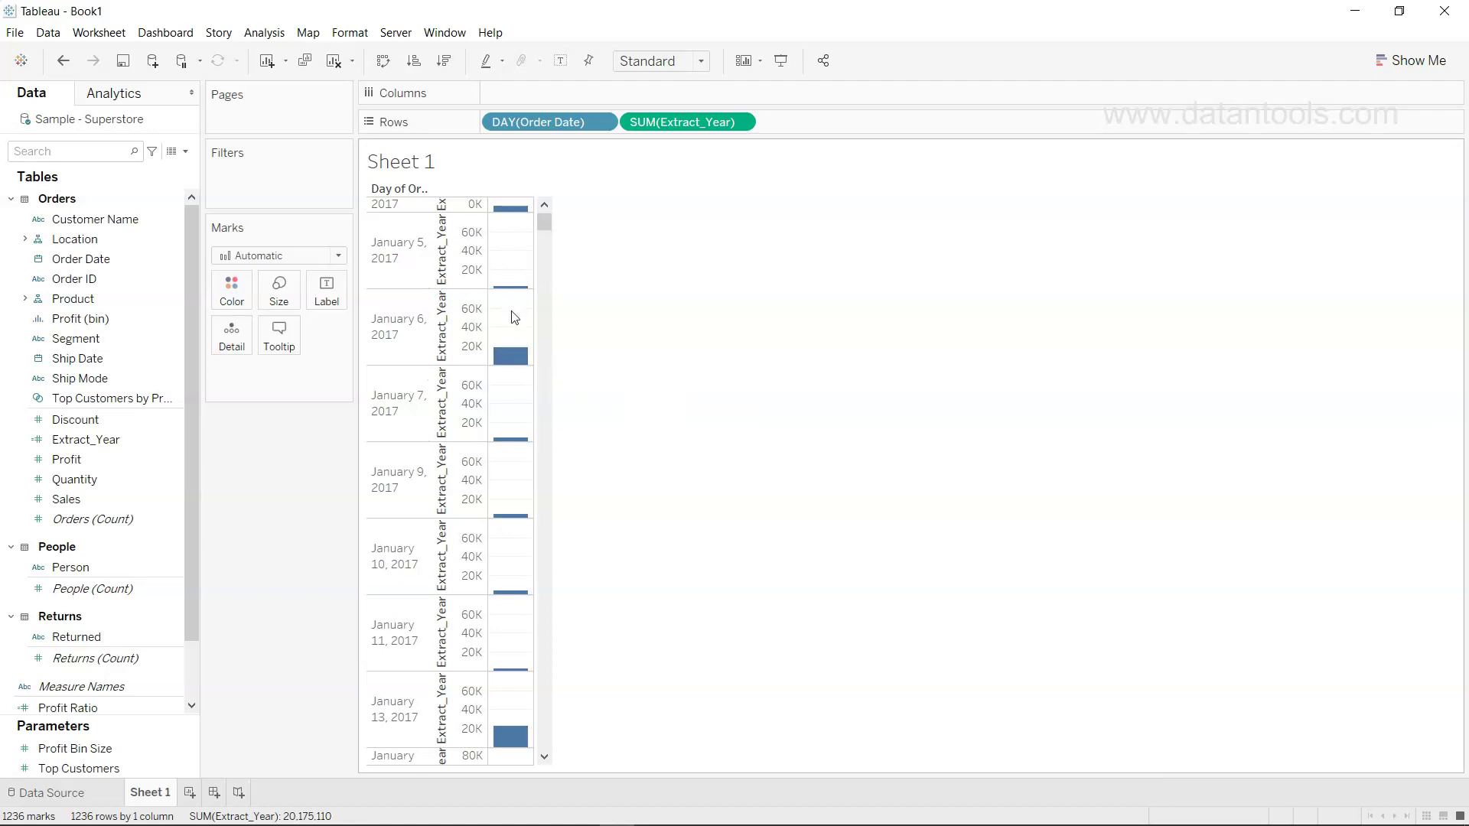
# Change the summed Extract_Year field on Rows to discrete and review its values against the order dates
pyautogui.click(147, 450)
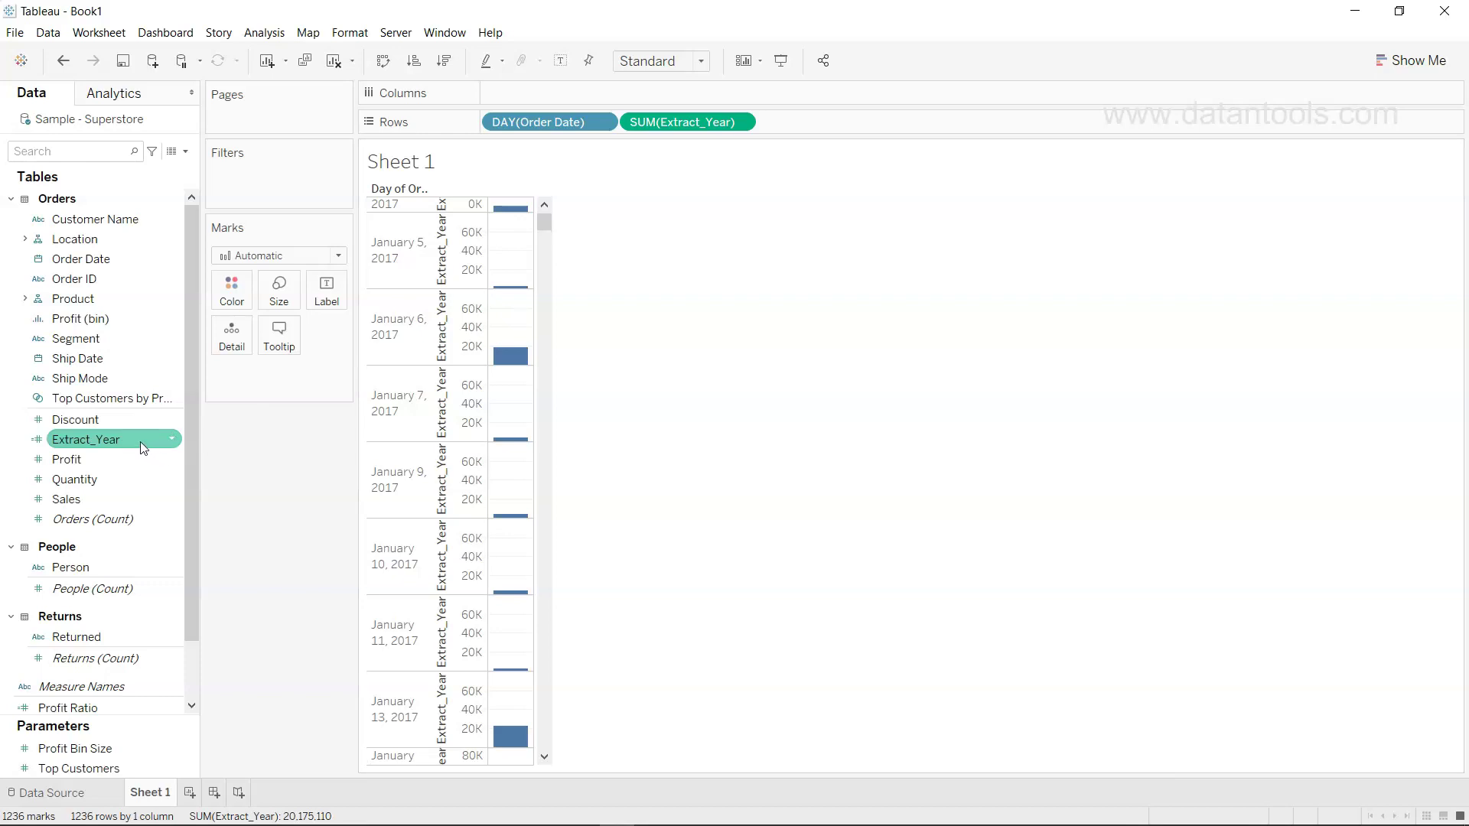
pyautogui.click(380, 420)
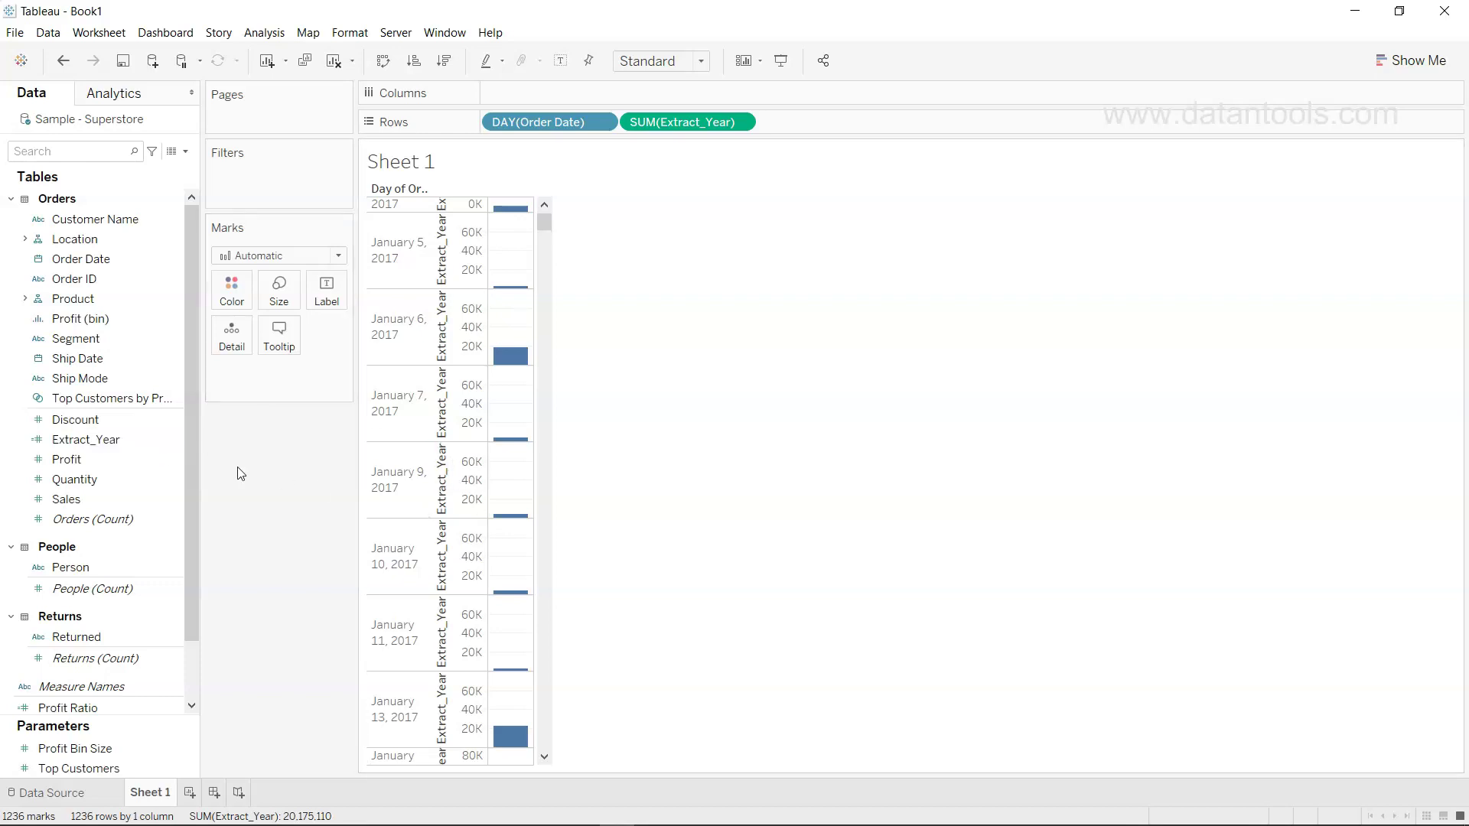
pyautogui.moveTo(525, 353)
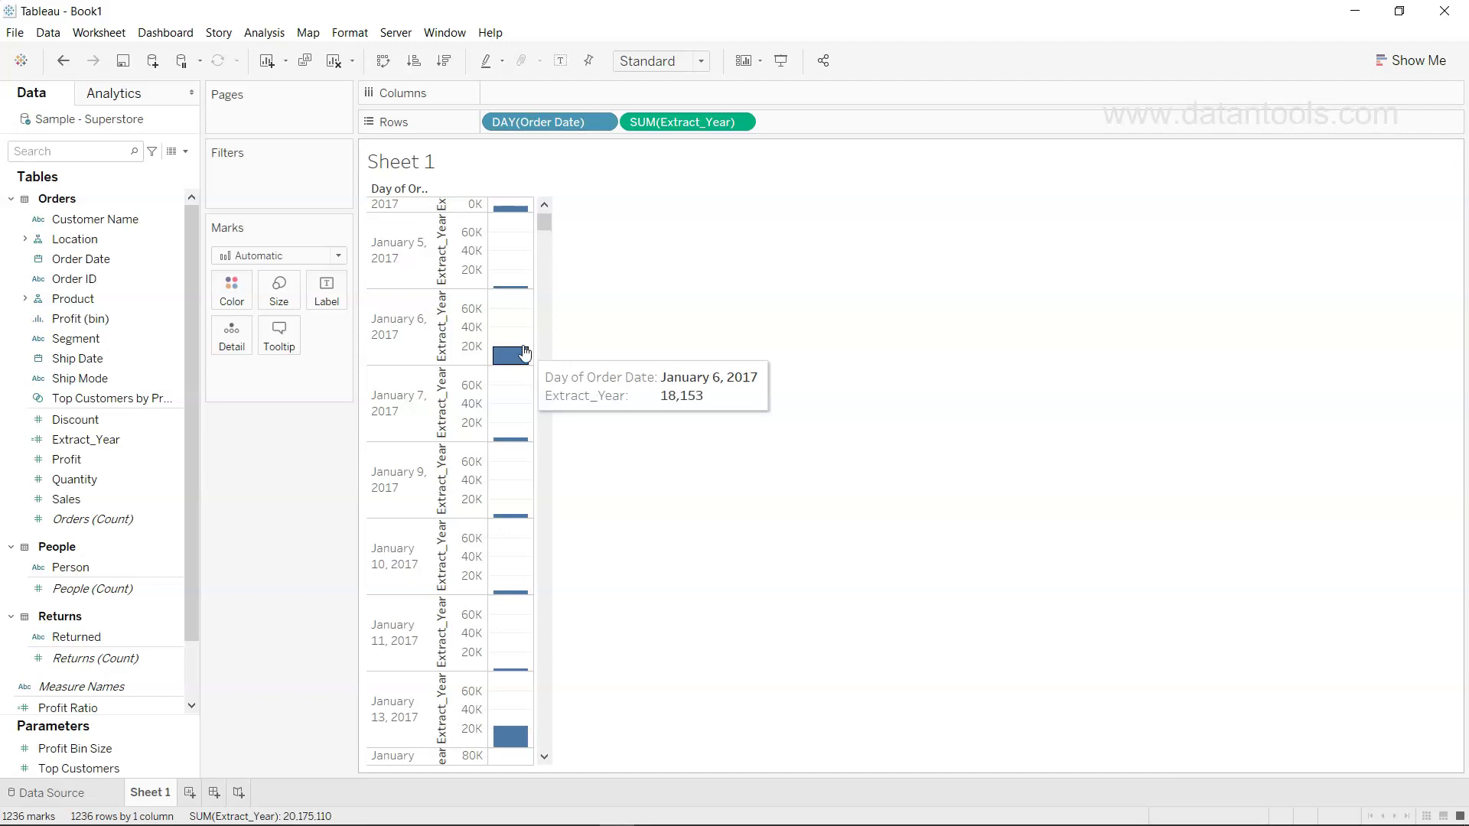
pyautogui.click(739, 123)
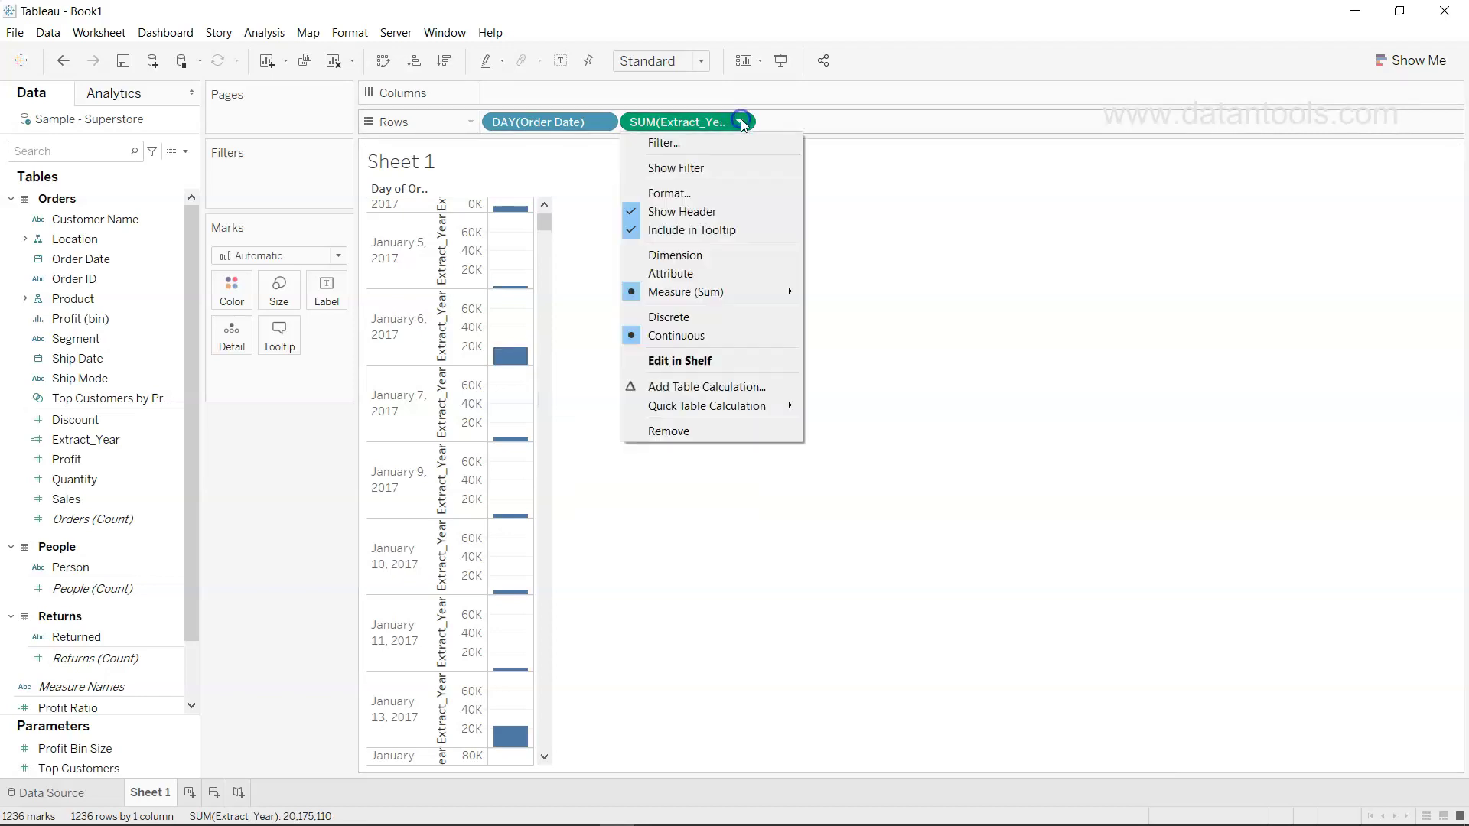
pyautogui.click(730, 316)
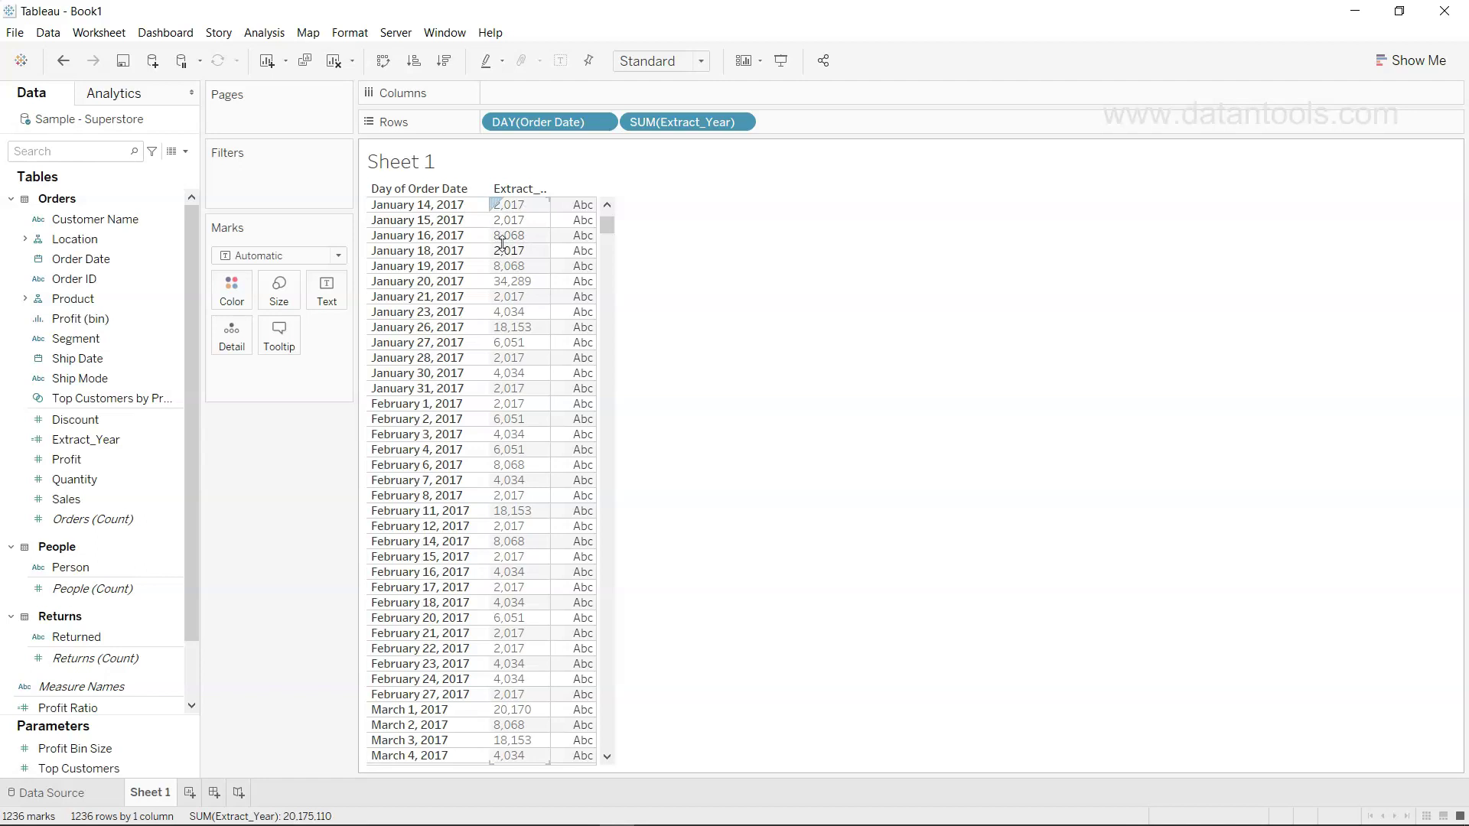
pyautogui.scroll(-4, 517, 465)
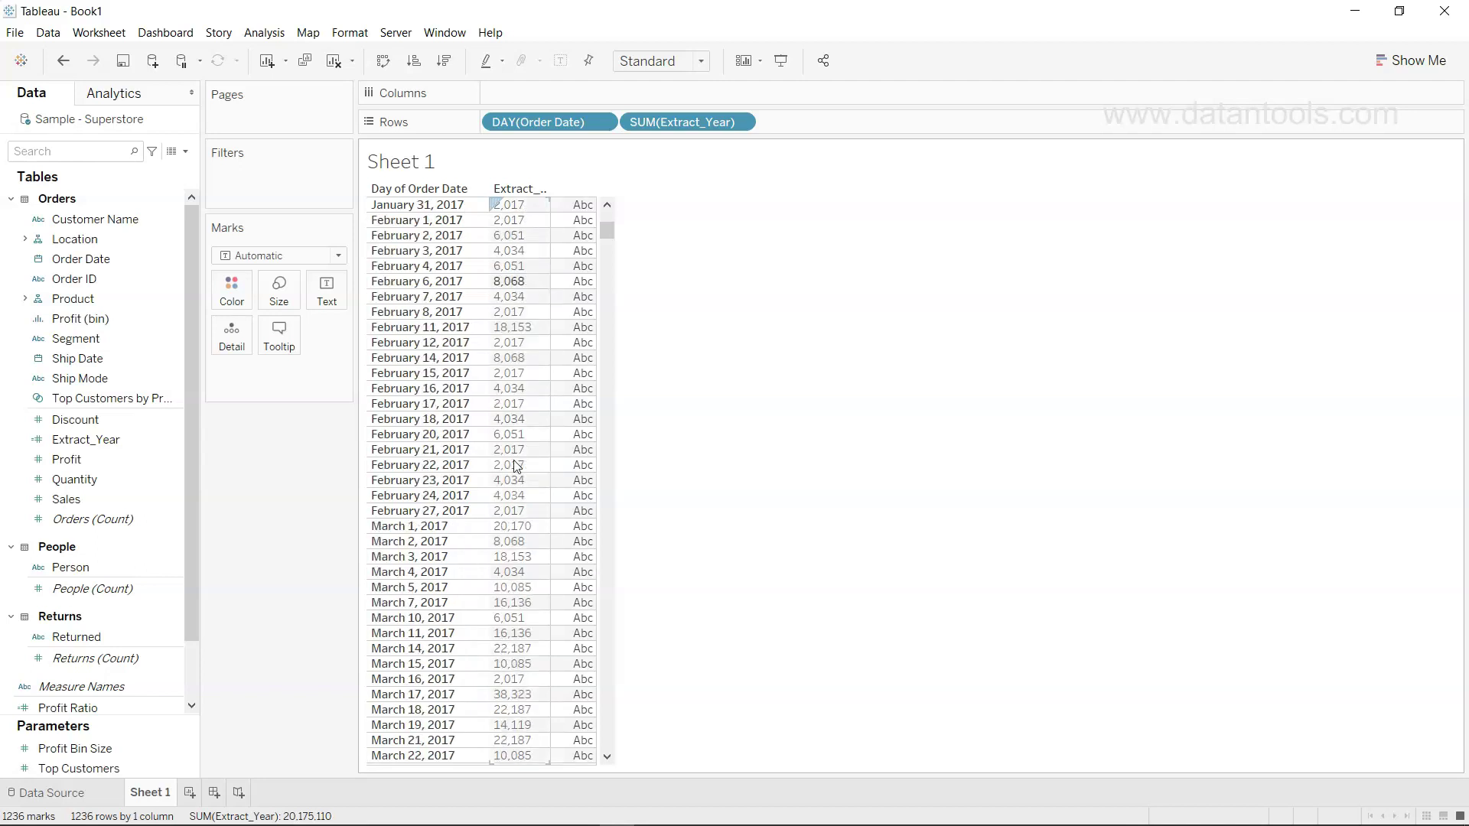
pyautogui.scroll(7, 517, 465)
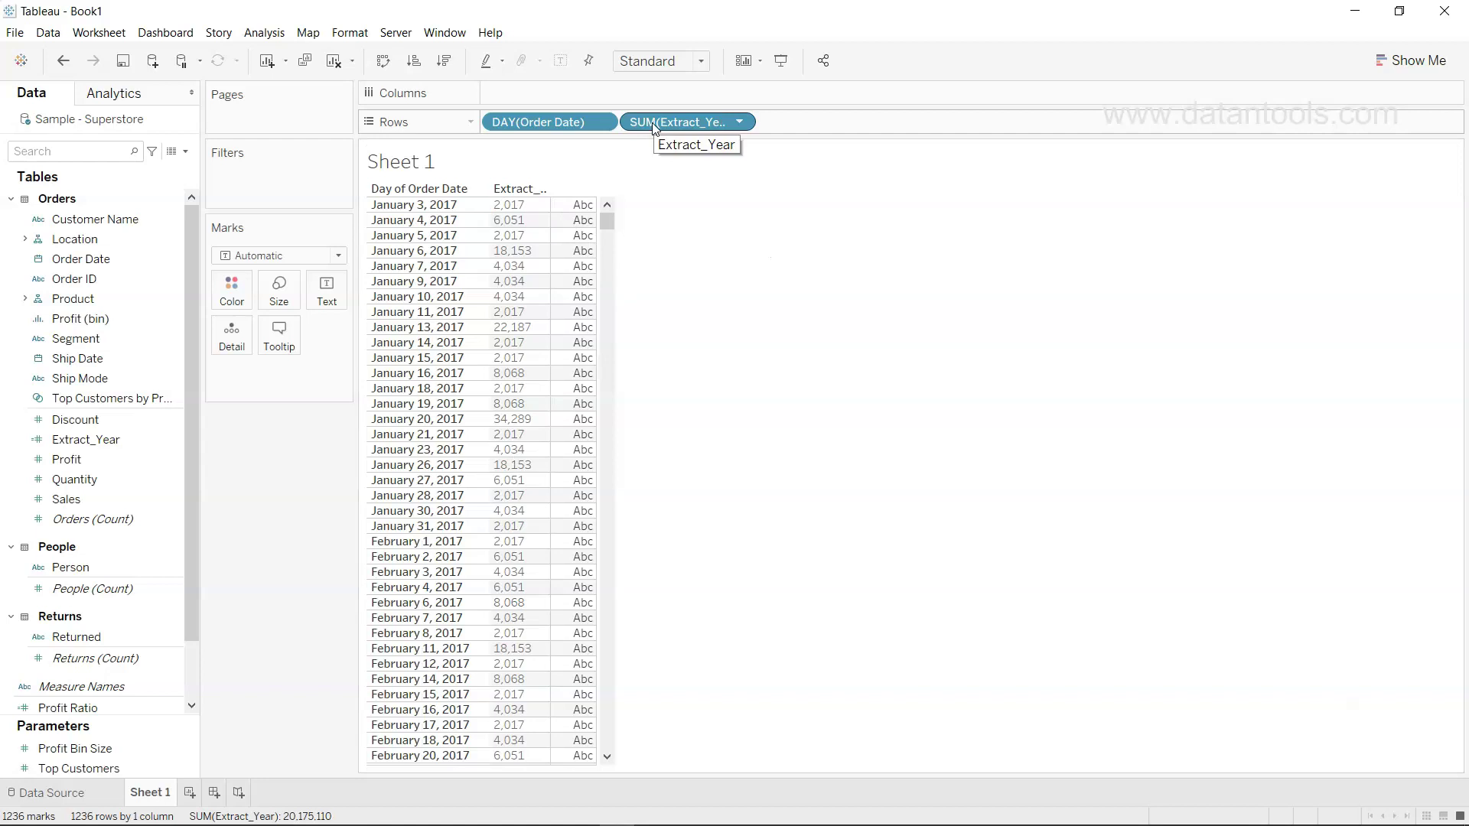
# Change Extract_Year on Rows to a discrete dimension and check the extracted years against the order dates
pyautogui.click(738, 122)
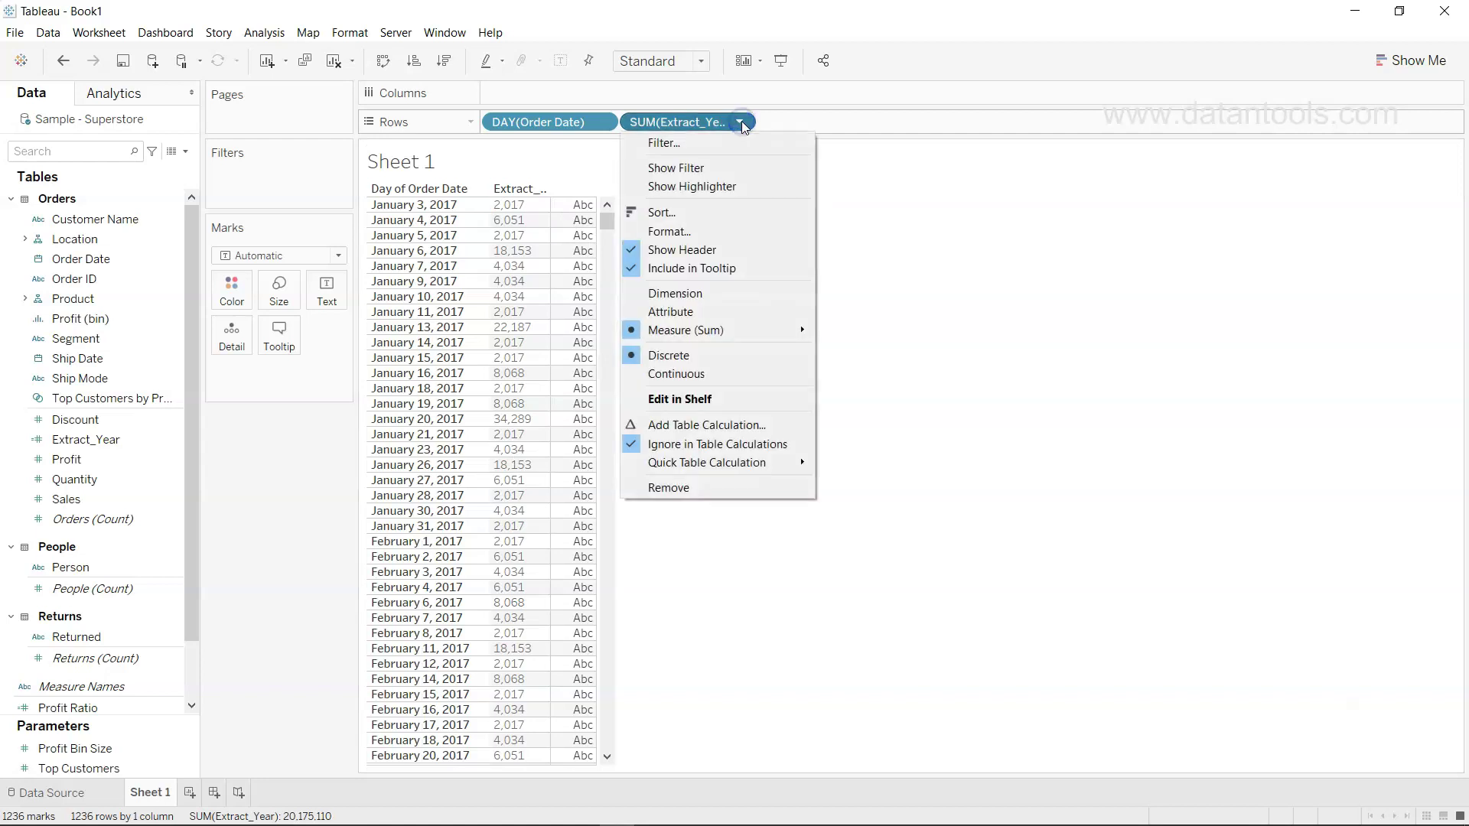
pyautogui.moveTo(760, 332)
pyautogui.click(755, 295)
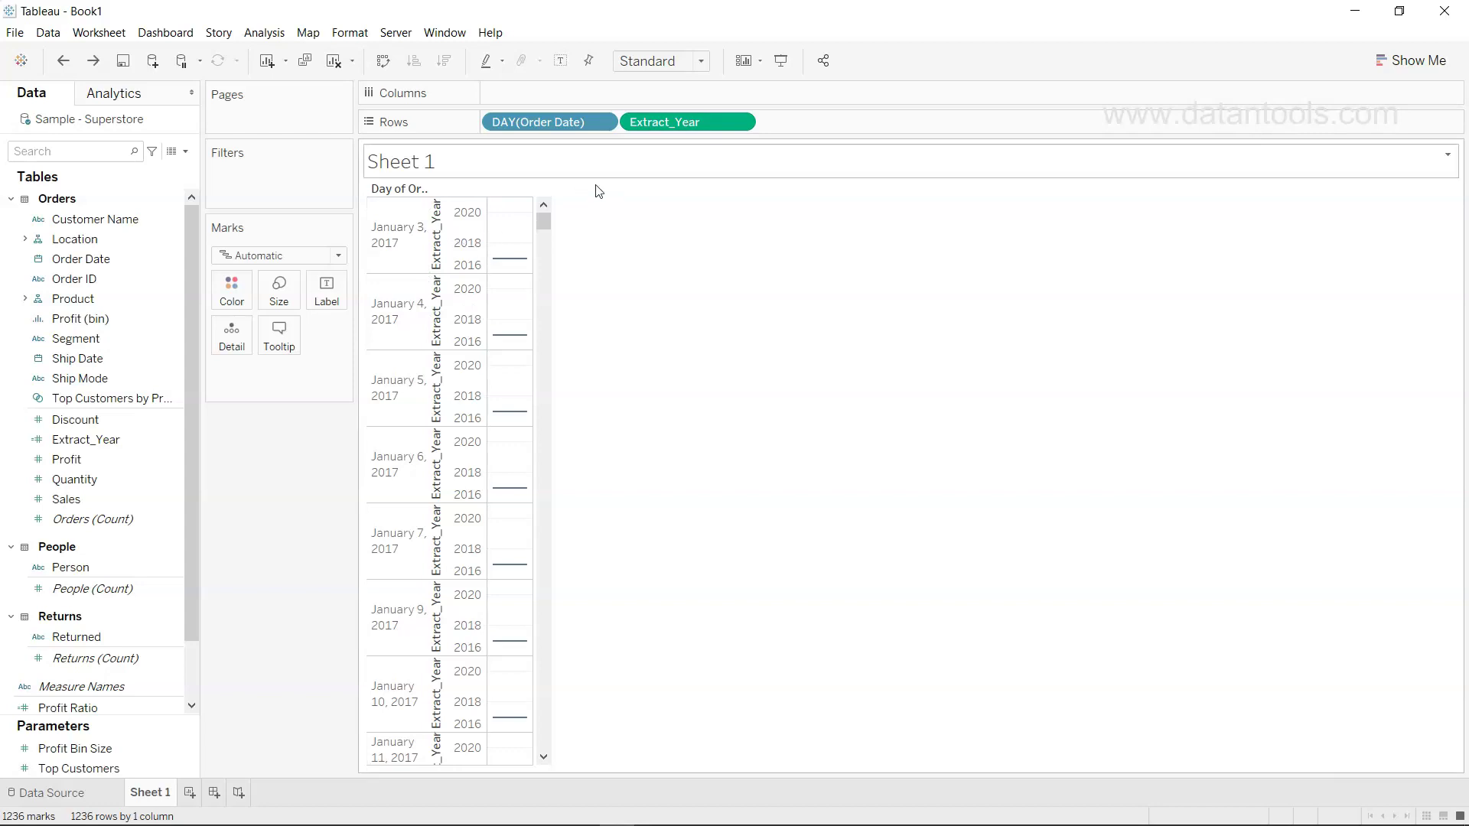
pyautogui.click(738, 121)
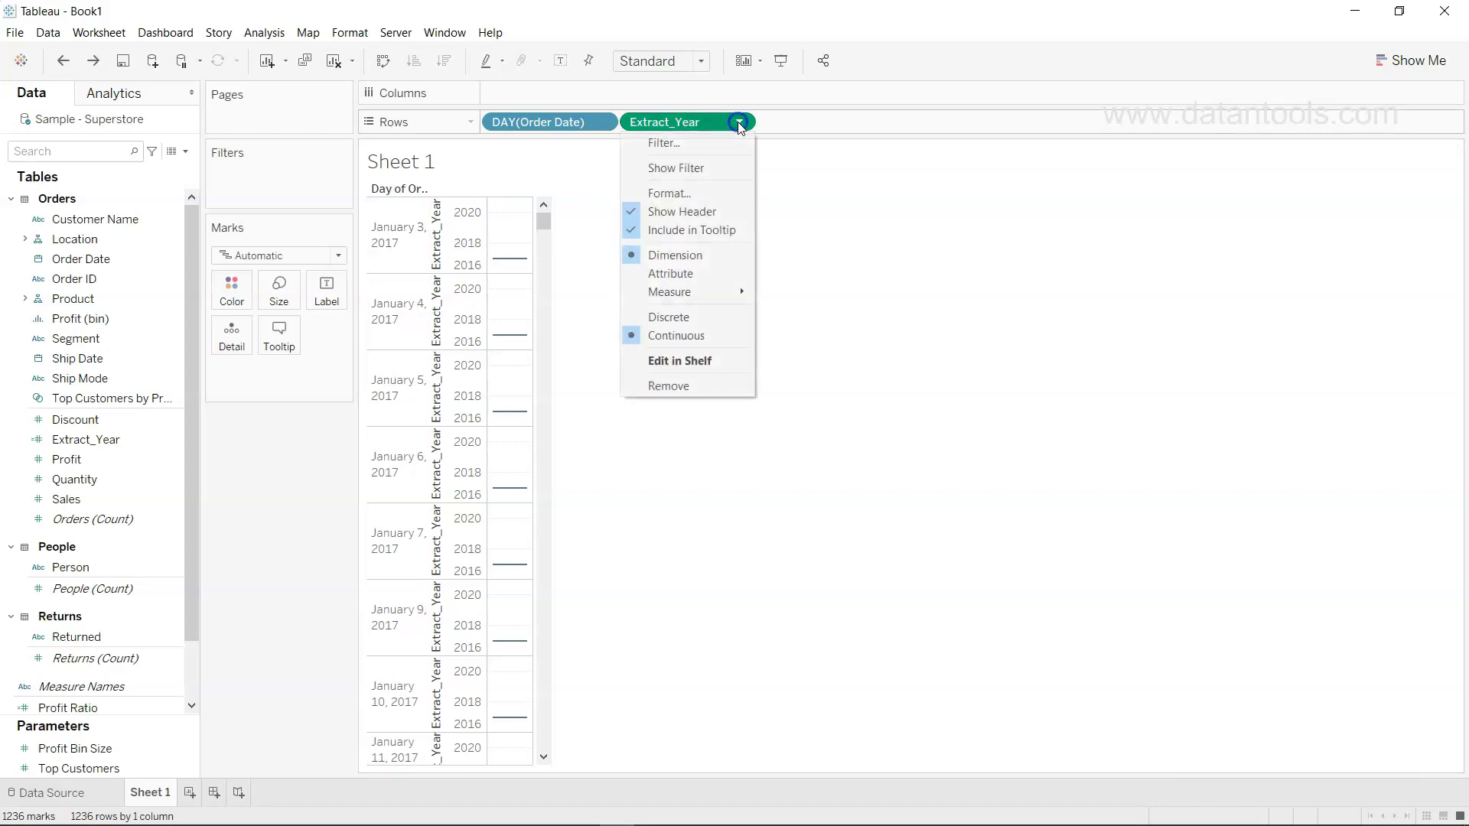
pyautogui.click(701, 318)
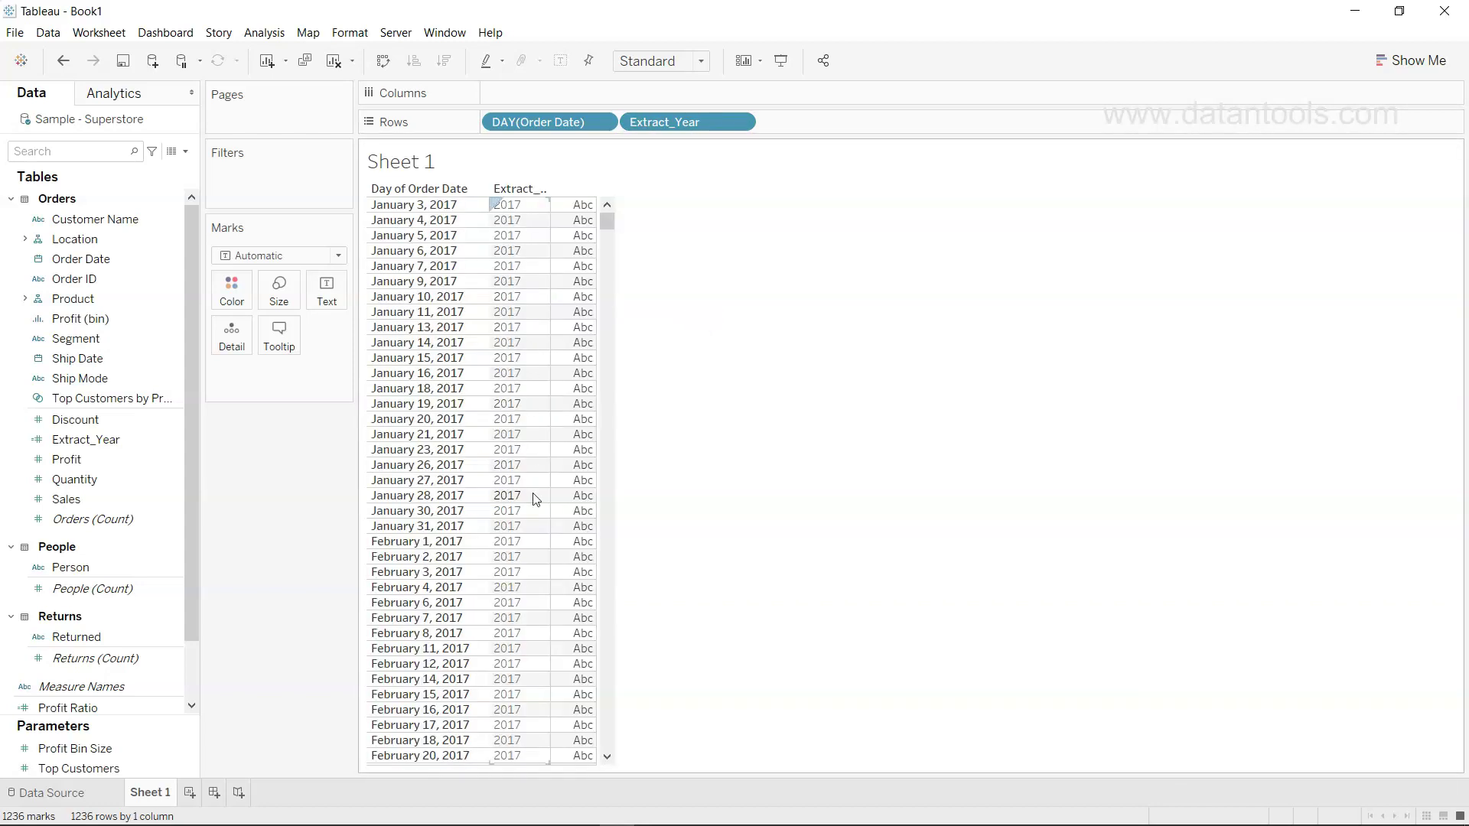
pyautogui.scroll(-20, 534, 498)
pyautogui.scroll(-10, 535, 498)
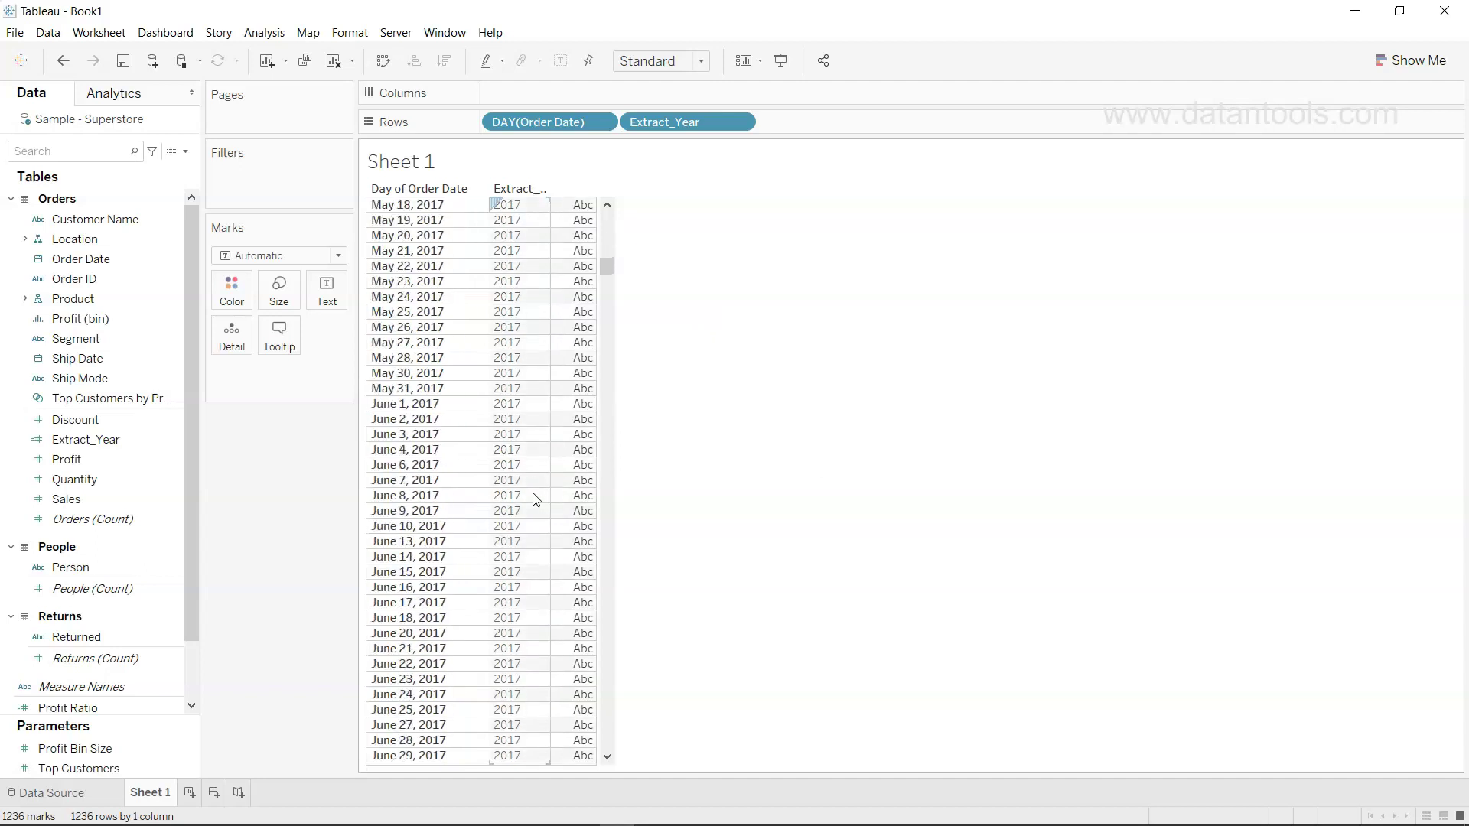
pyautogui.scroll(-8, 541, 541)
pyautogui.scroll(-20, 541, 544)
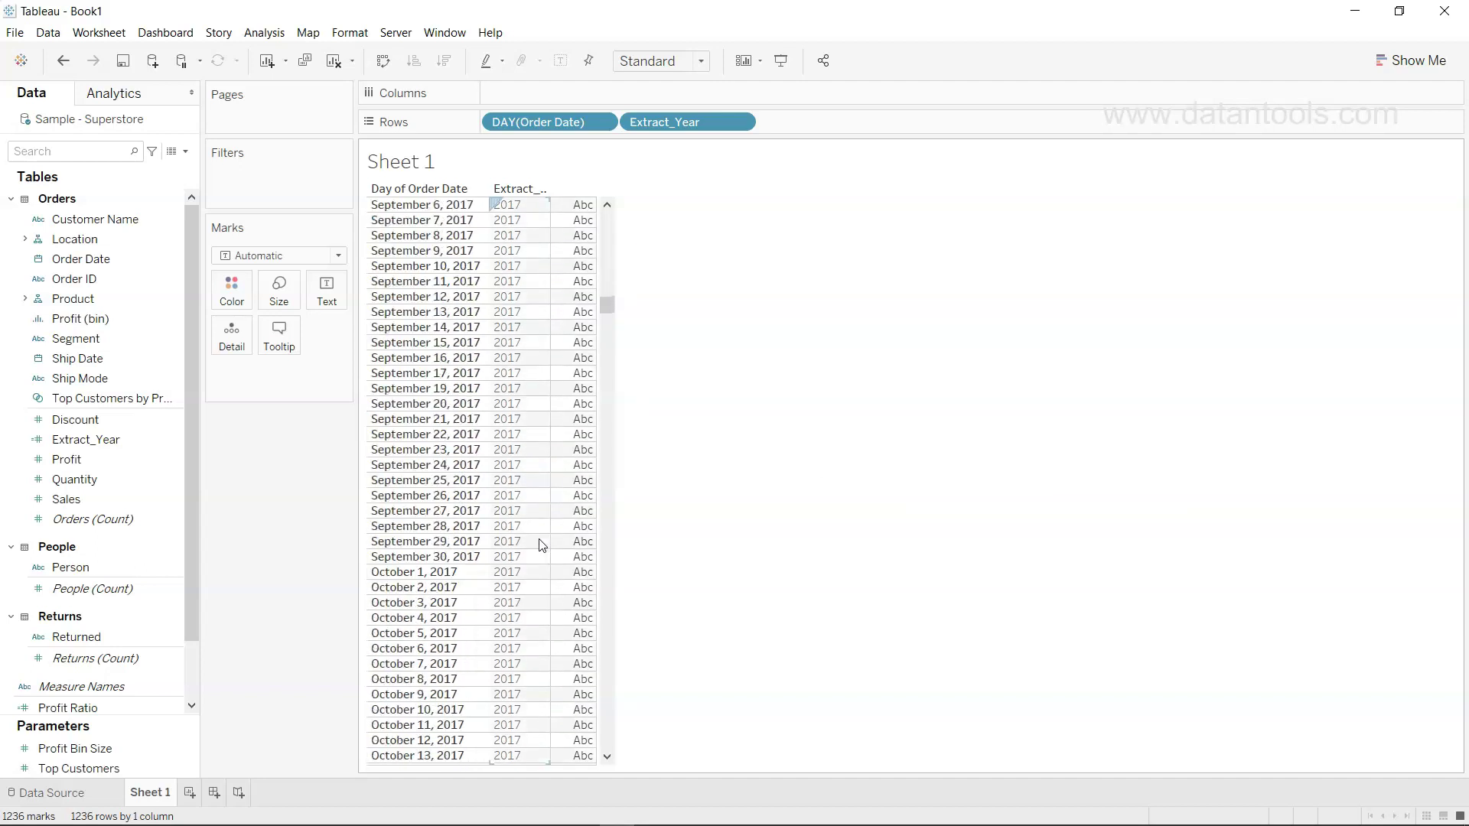
pyautogui.scroll(-20, 541, 543)
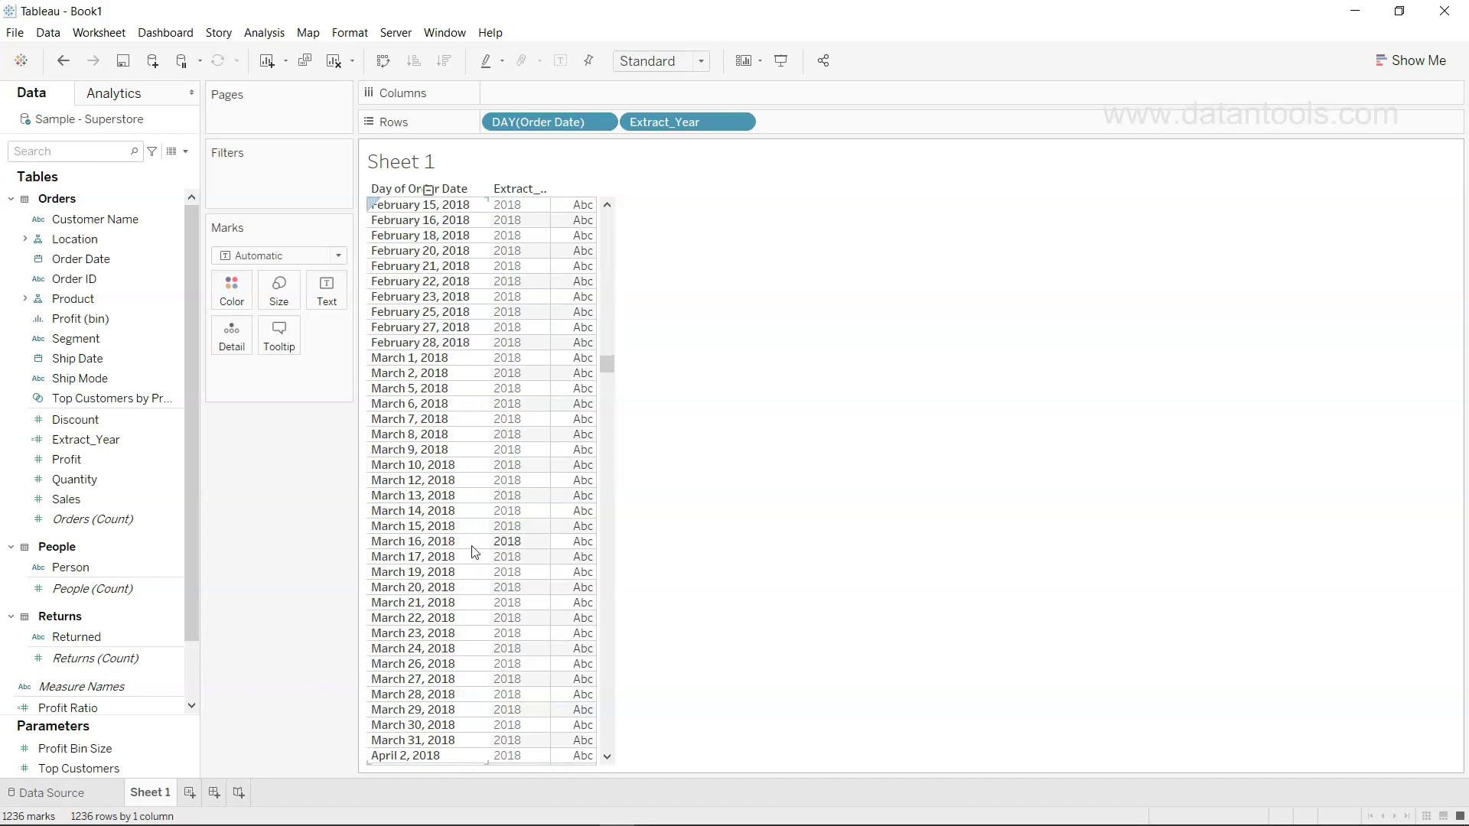
pyautogui.scroll(20, 503, 535)
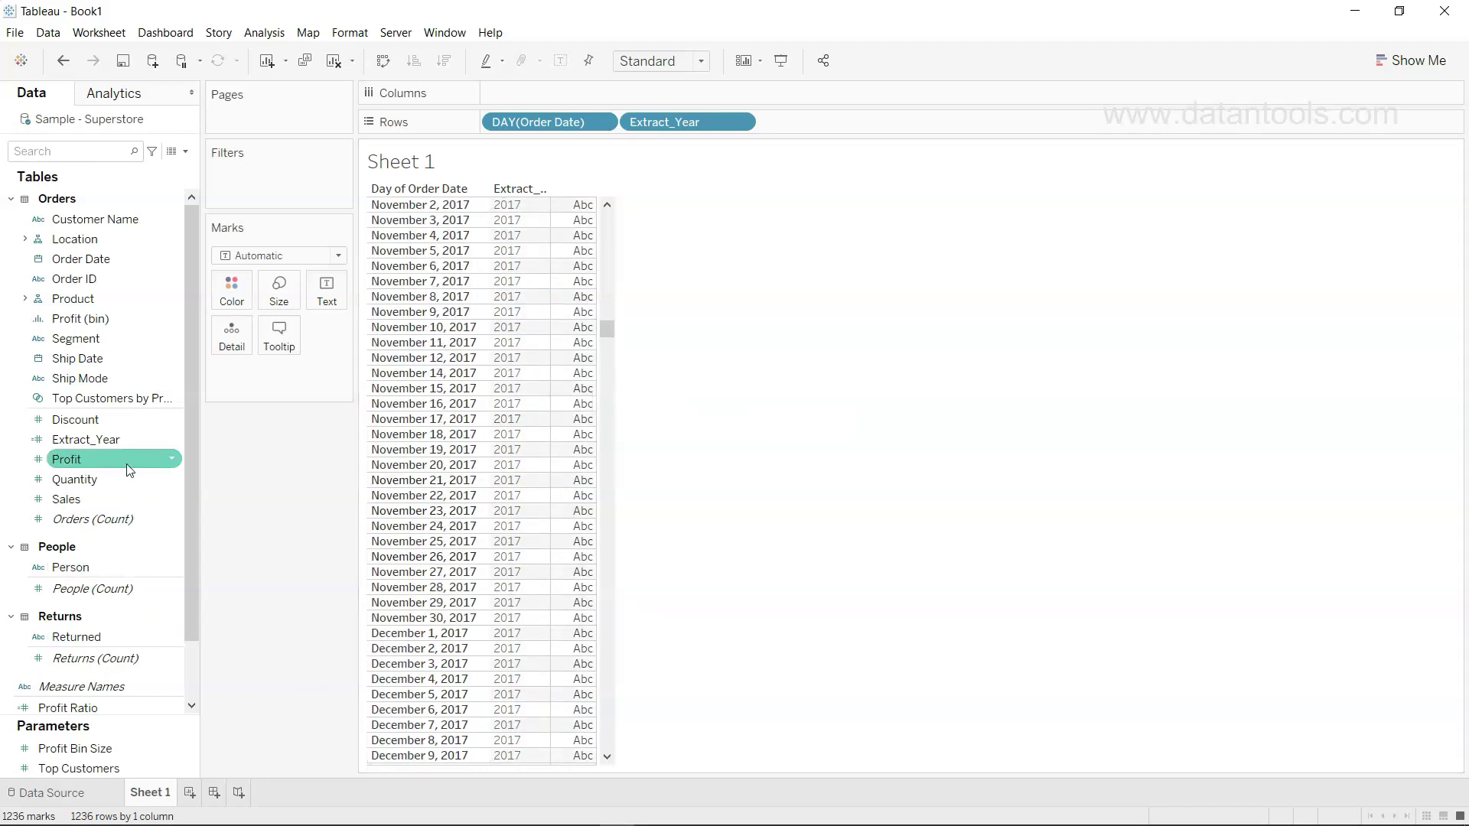
pyautogui.scroll(20, 515, 388)
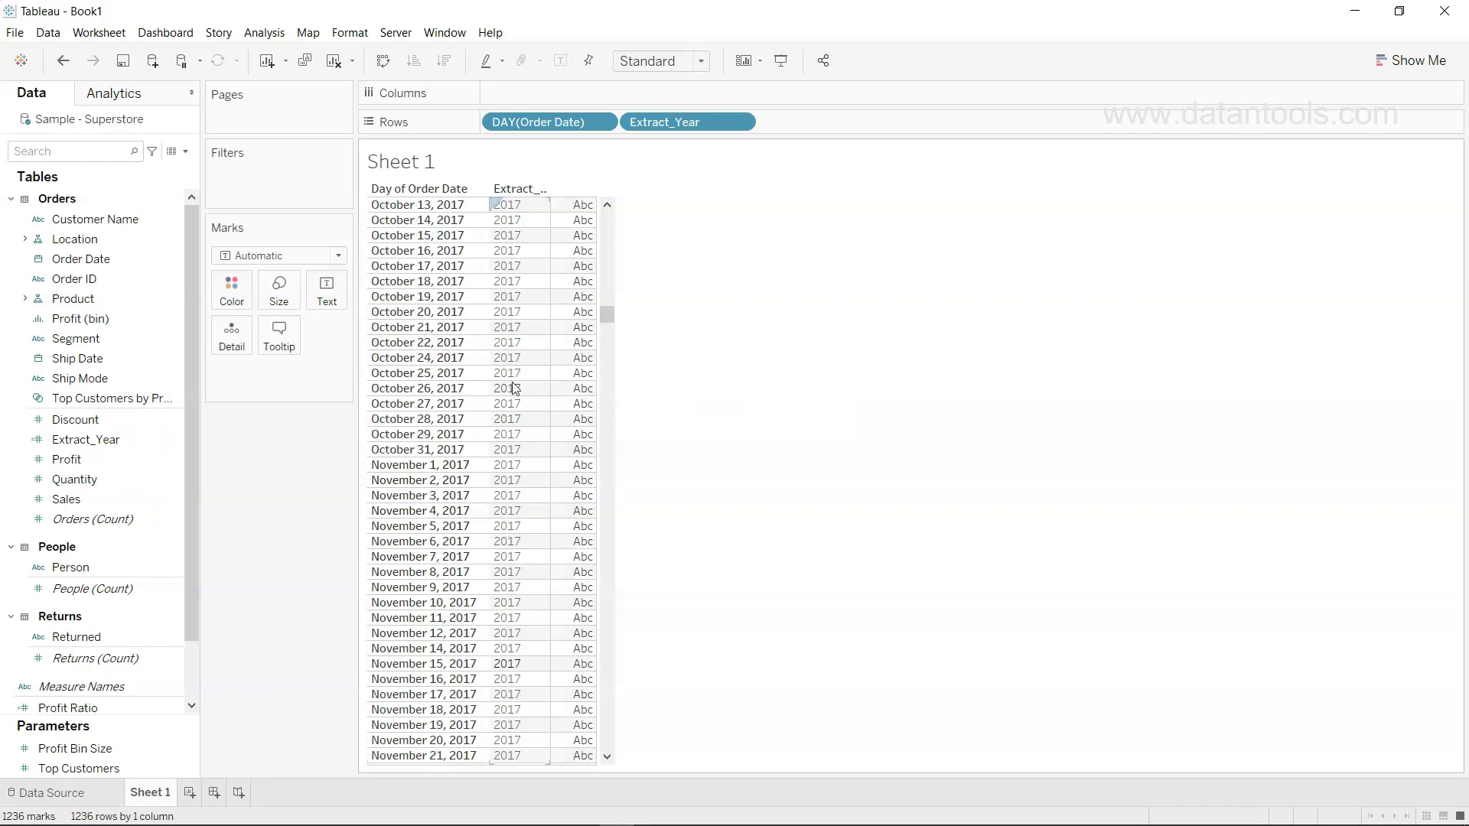
pyautogui.scroll(20, 515, 389)
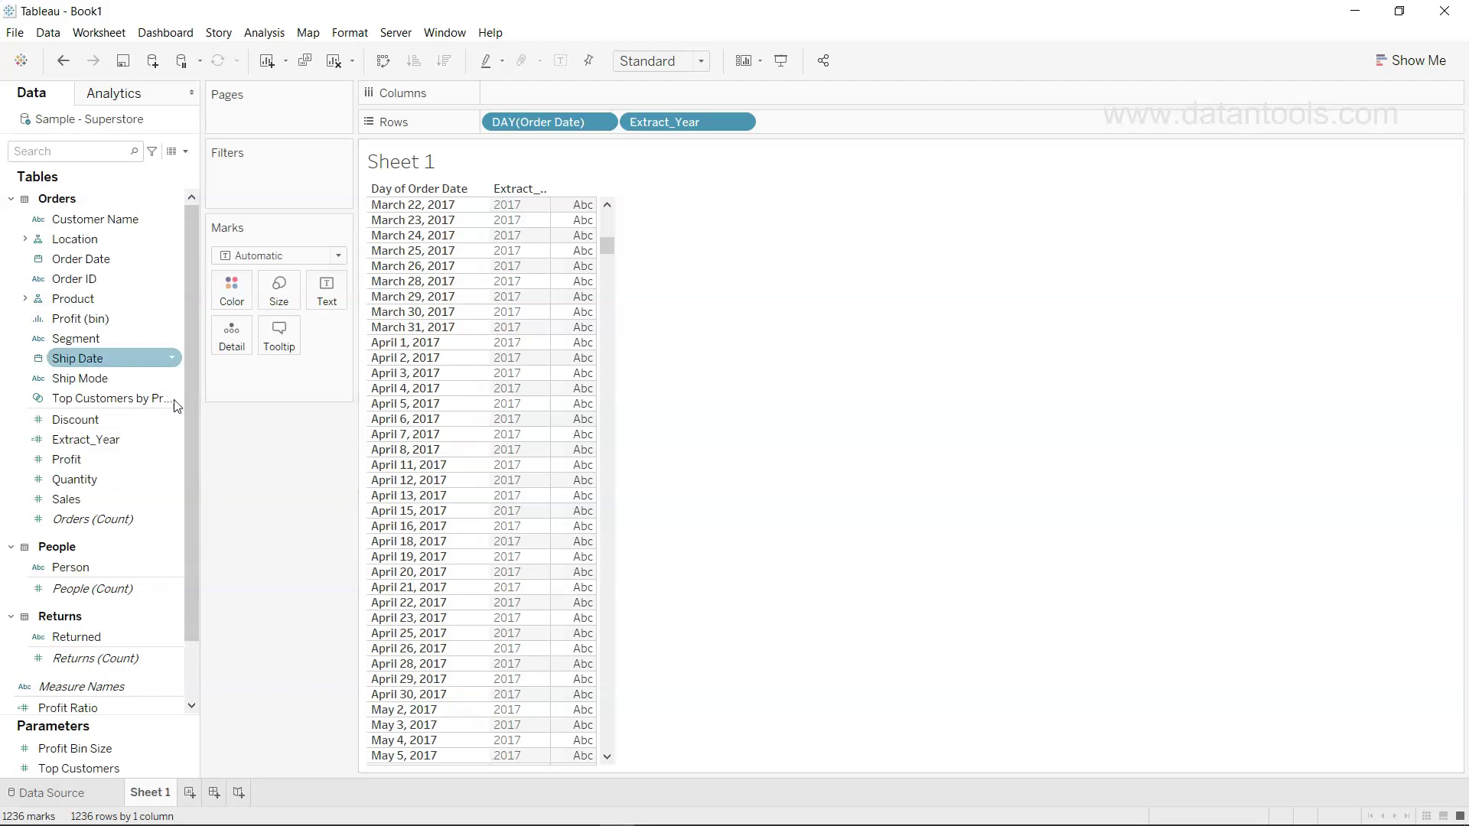
pyautogui.click(184, 152)
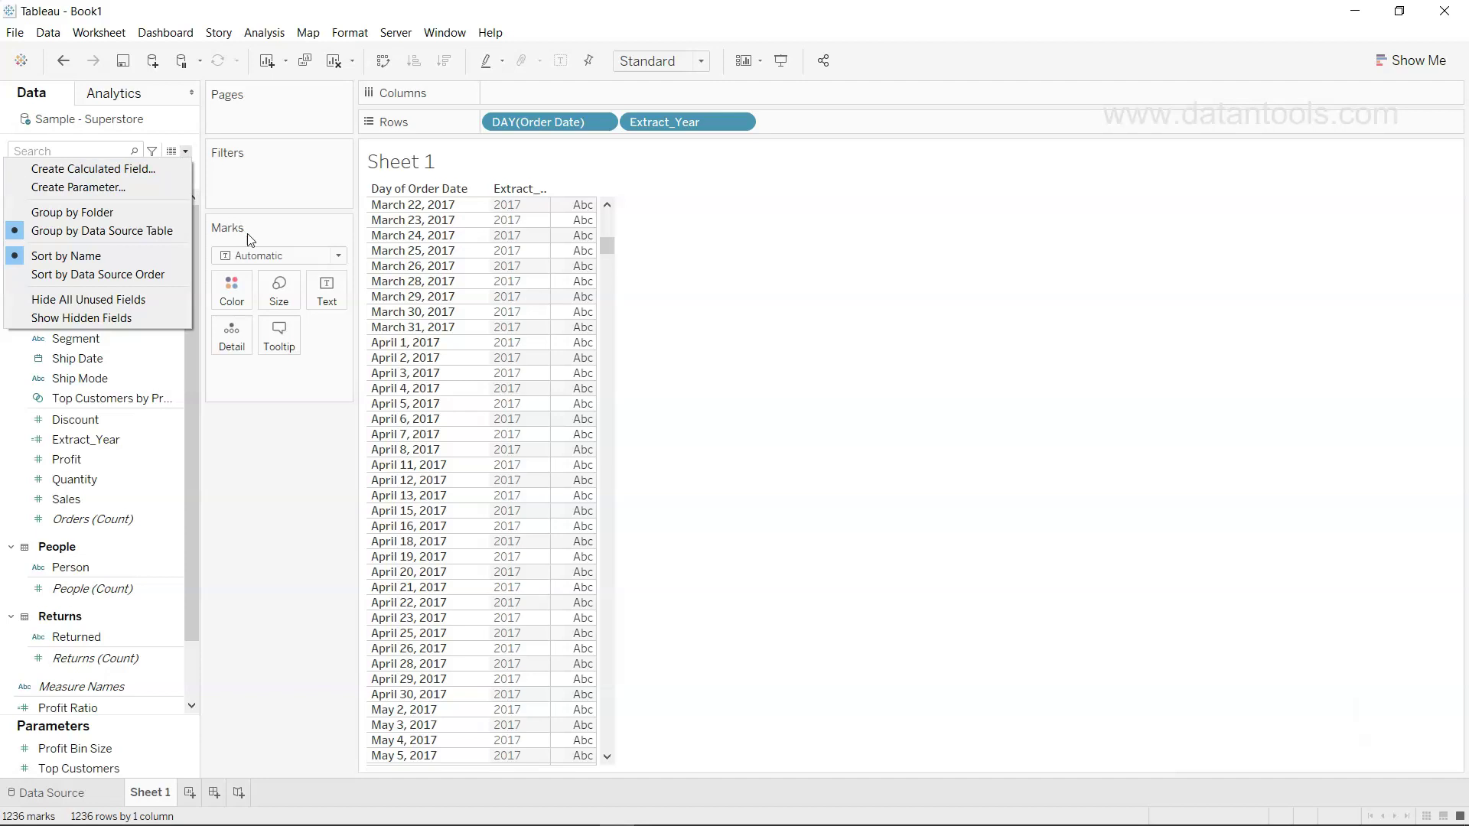
pyautogui.click(814, 124)
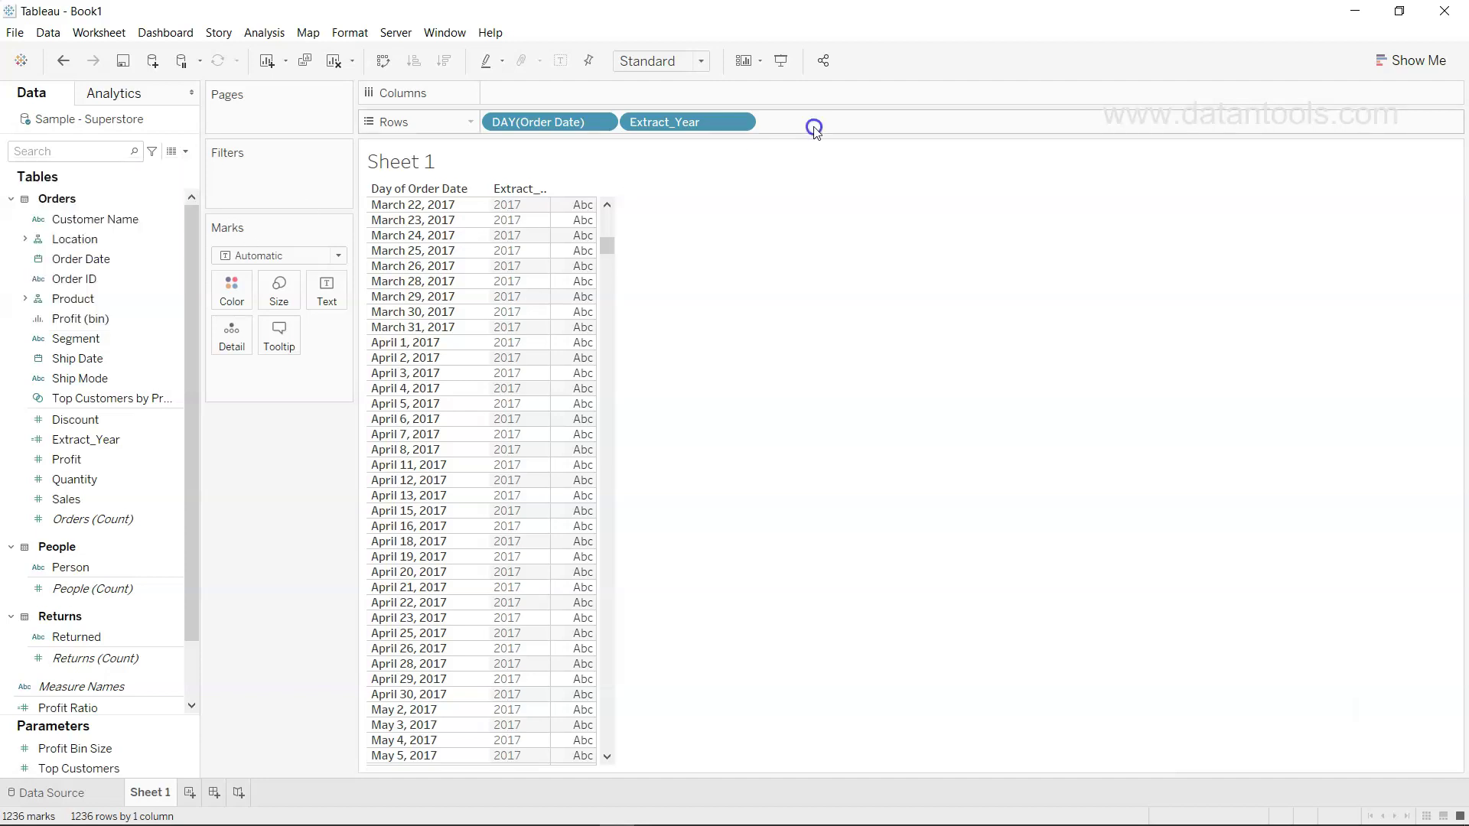
pyautogui.click(743, 125)
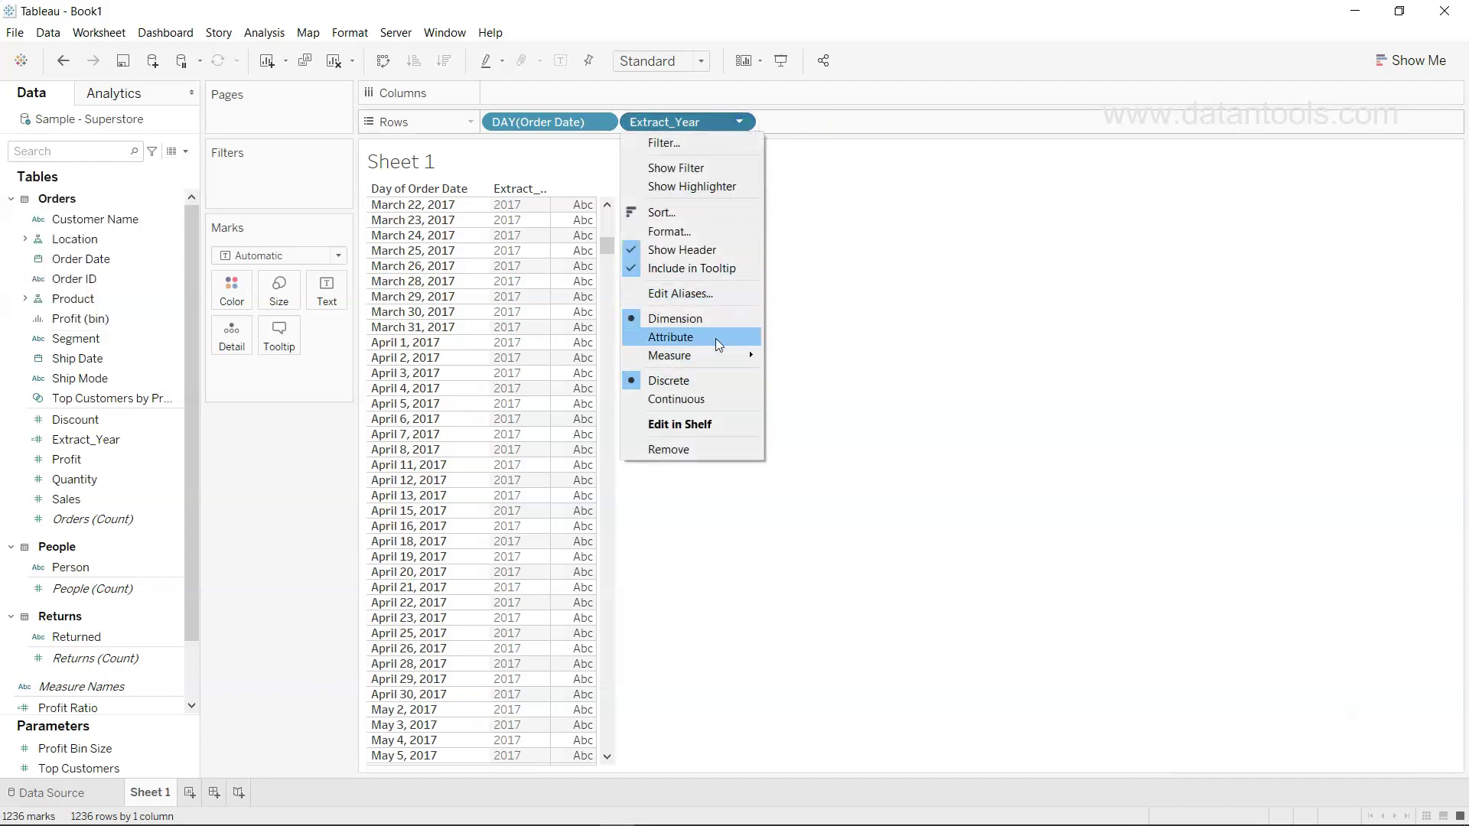
pyautogui.click(859, 346)
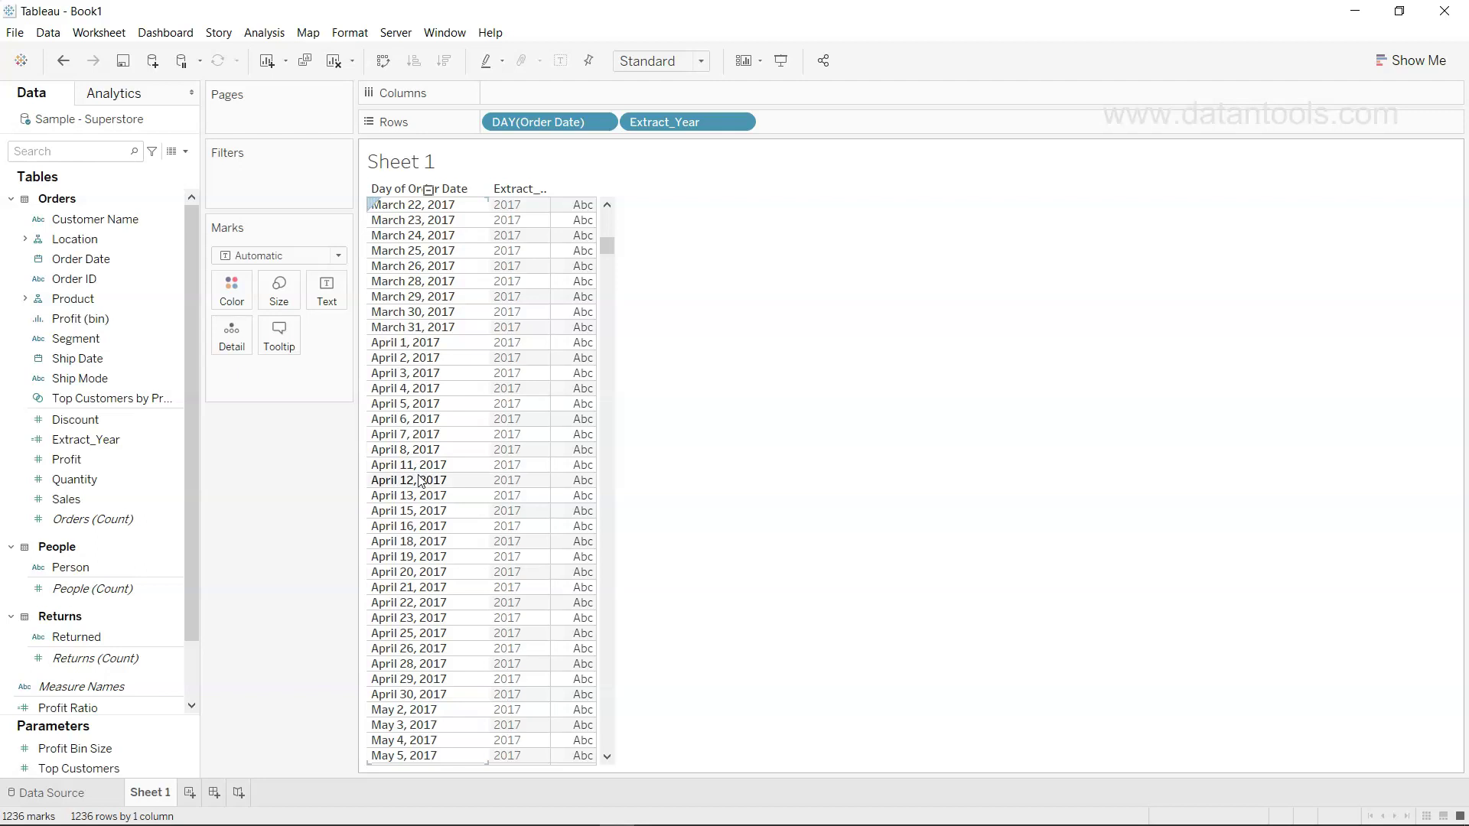
# Create a new calculated field and name it Extract_DatePart
pyautogui.click(187, 151)
pyautogui.click(178, 166)
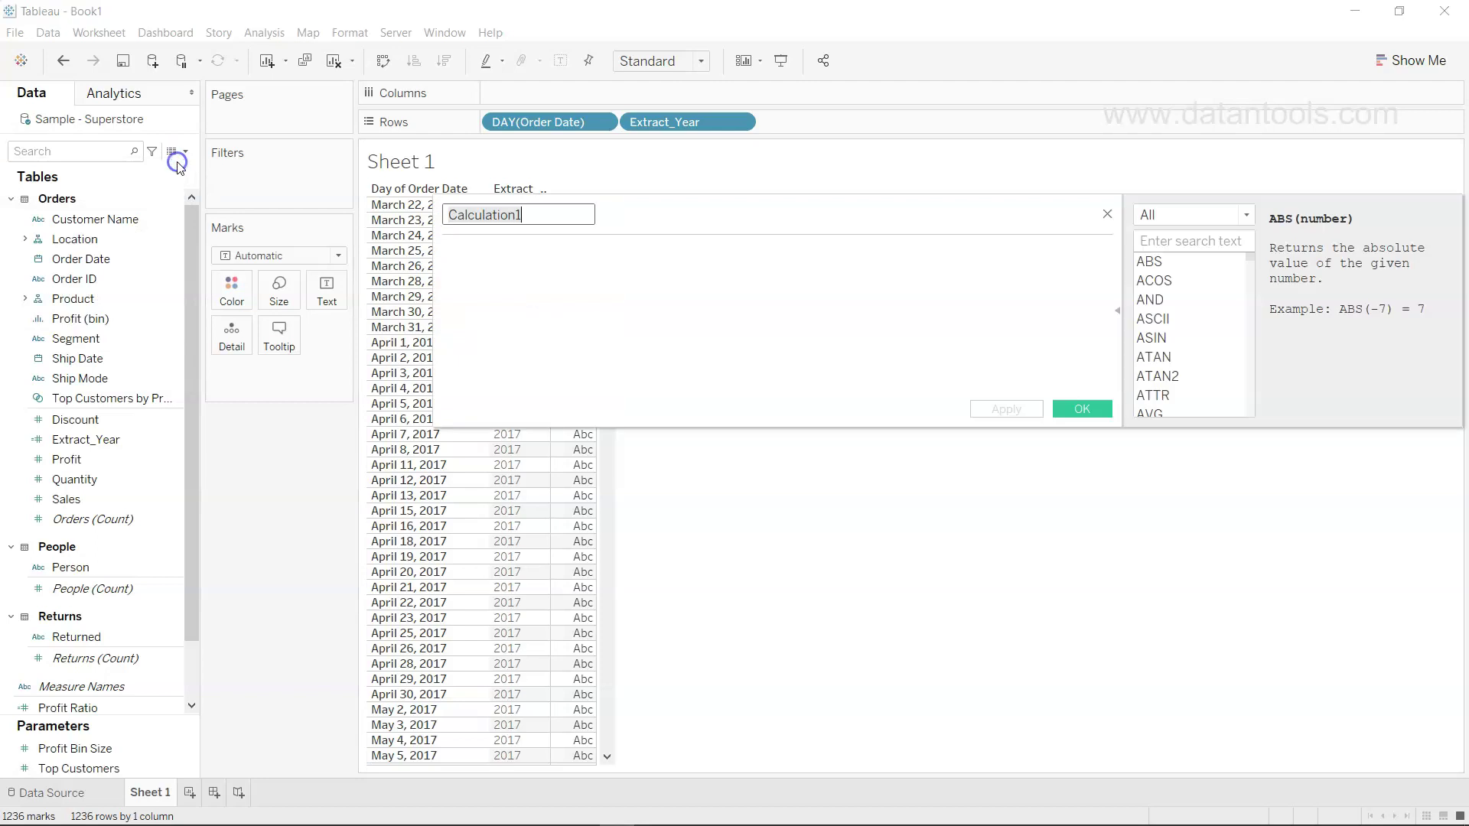
pyautogui.write('Ex')
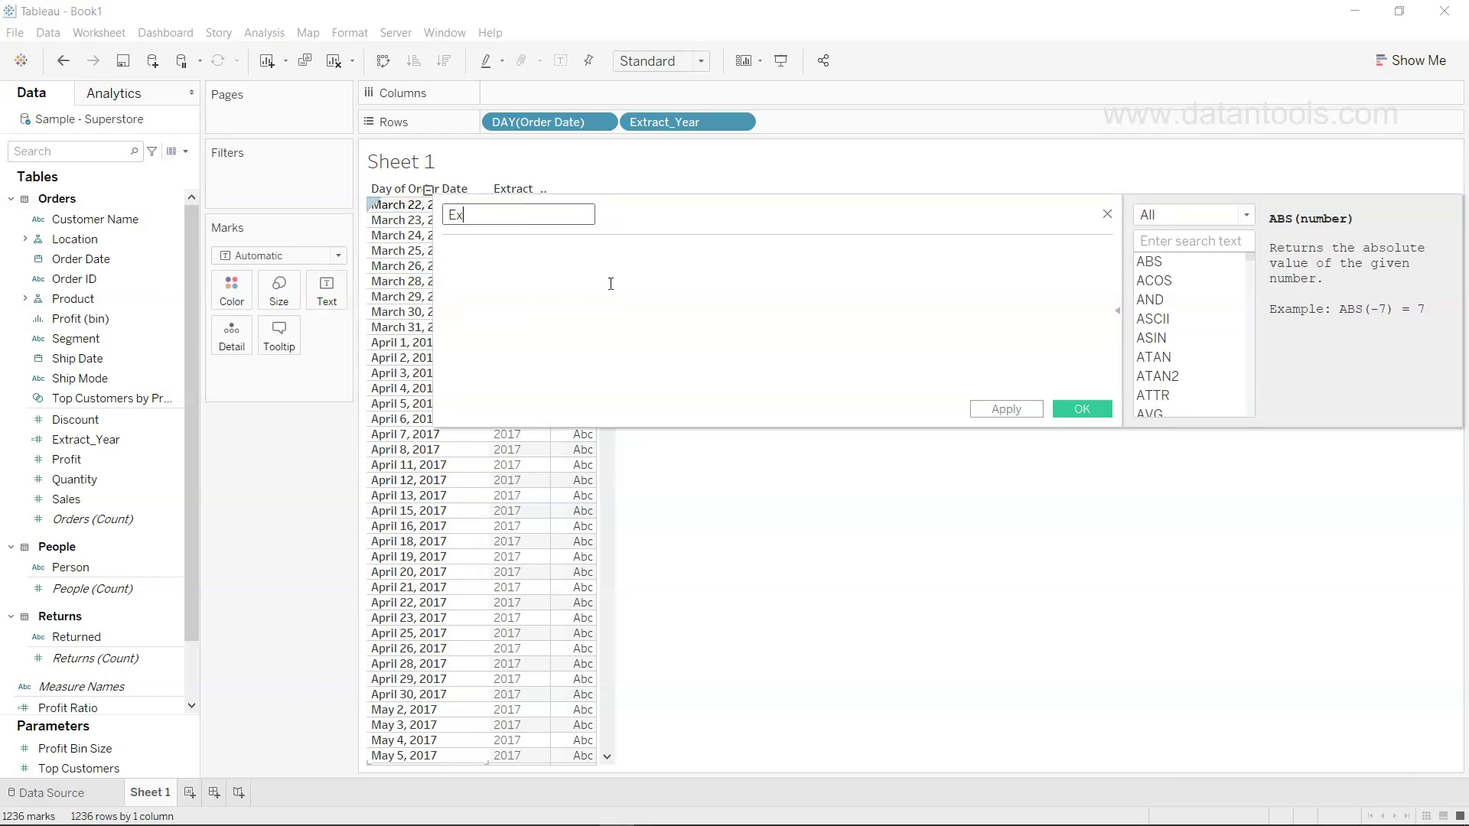
pyautogui.write('tract_DatePart')
# Start the Extract_DatePart formula with the DATEPART function
pyautogui.click(610, 284)
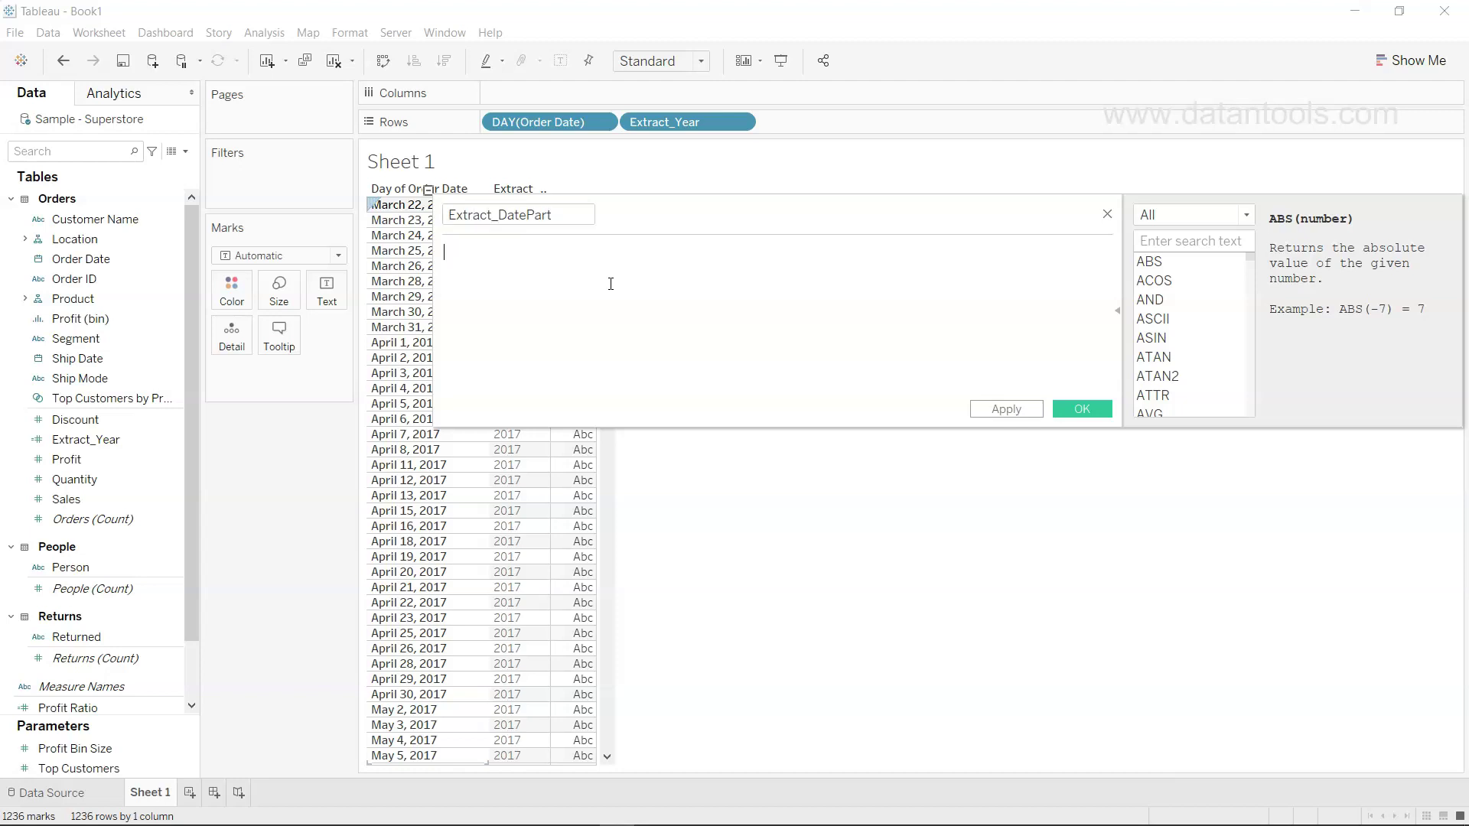
pyautogui.write('date')
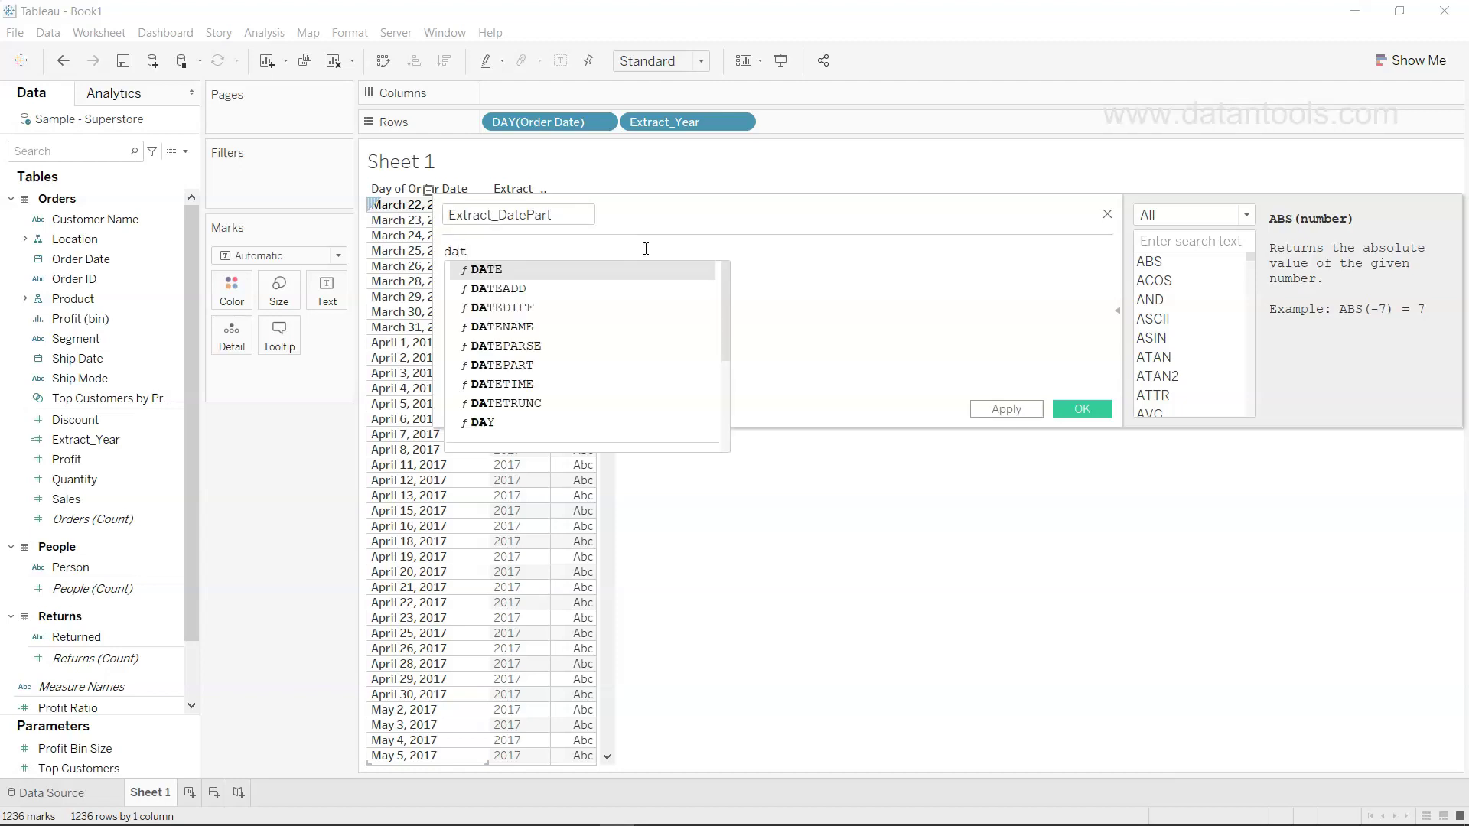
pyautogui.press('Down')
pyautogui.press('Down')
pyautogui.press('Down')
pyautogui.press('Down')
pyautogui.press('Down')
pyautogui.press('Return')
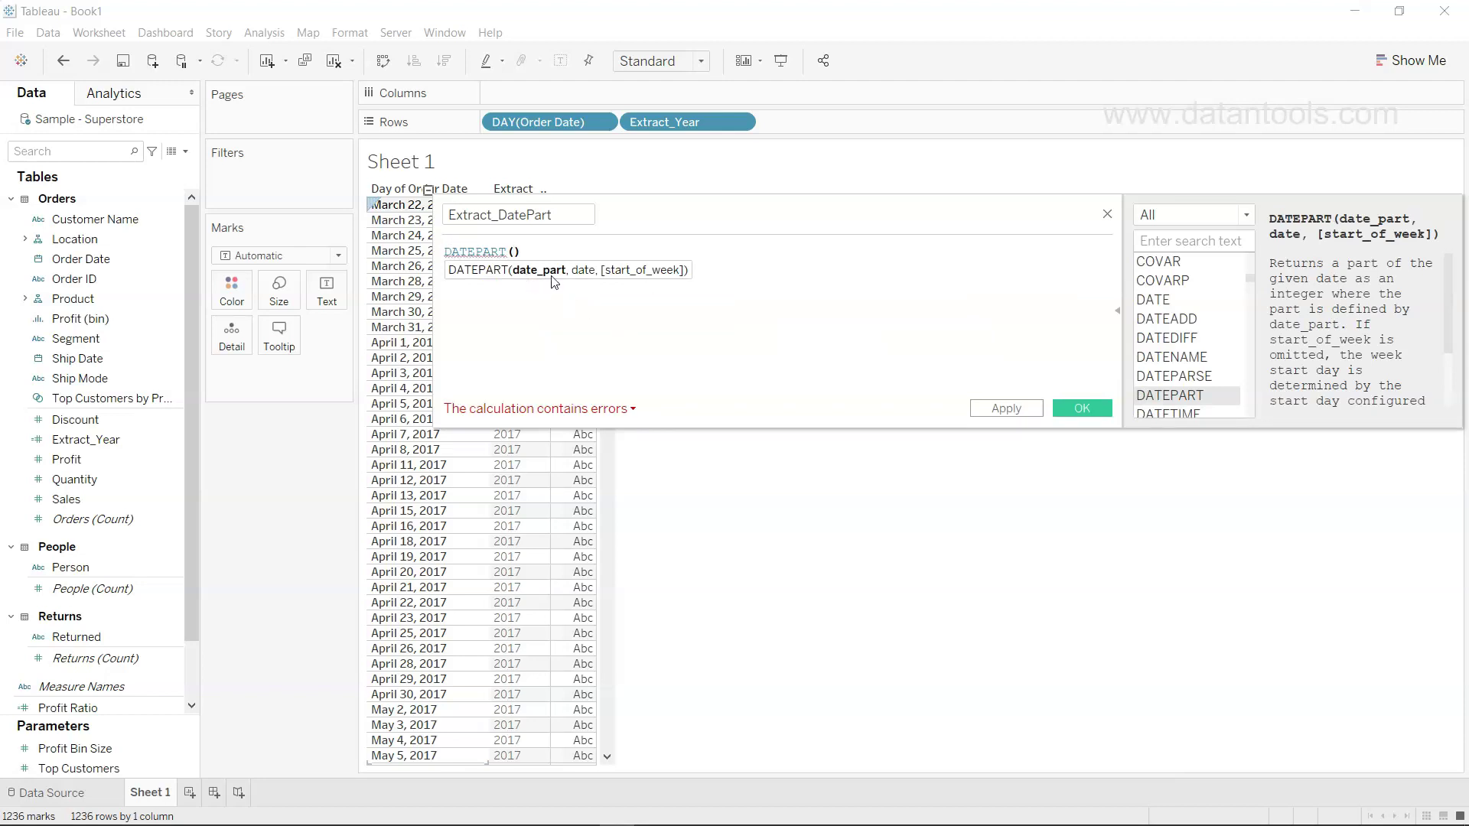
# Complete the formula as DATEPART('year',[Order Date]) and save the calculated field
pyautogui.write("'")
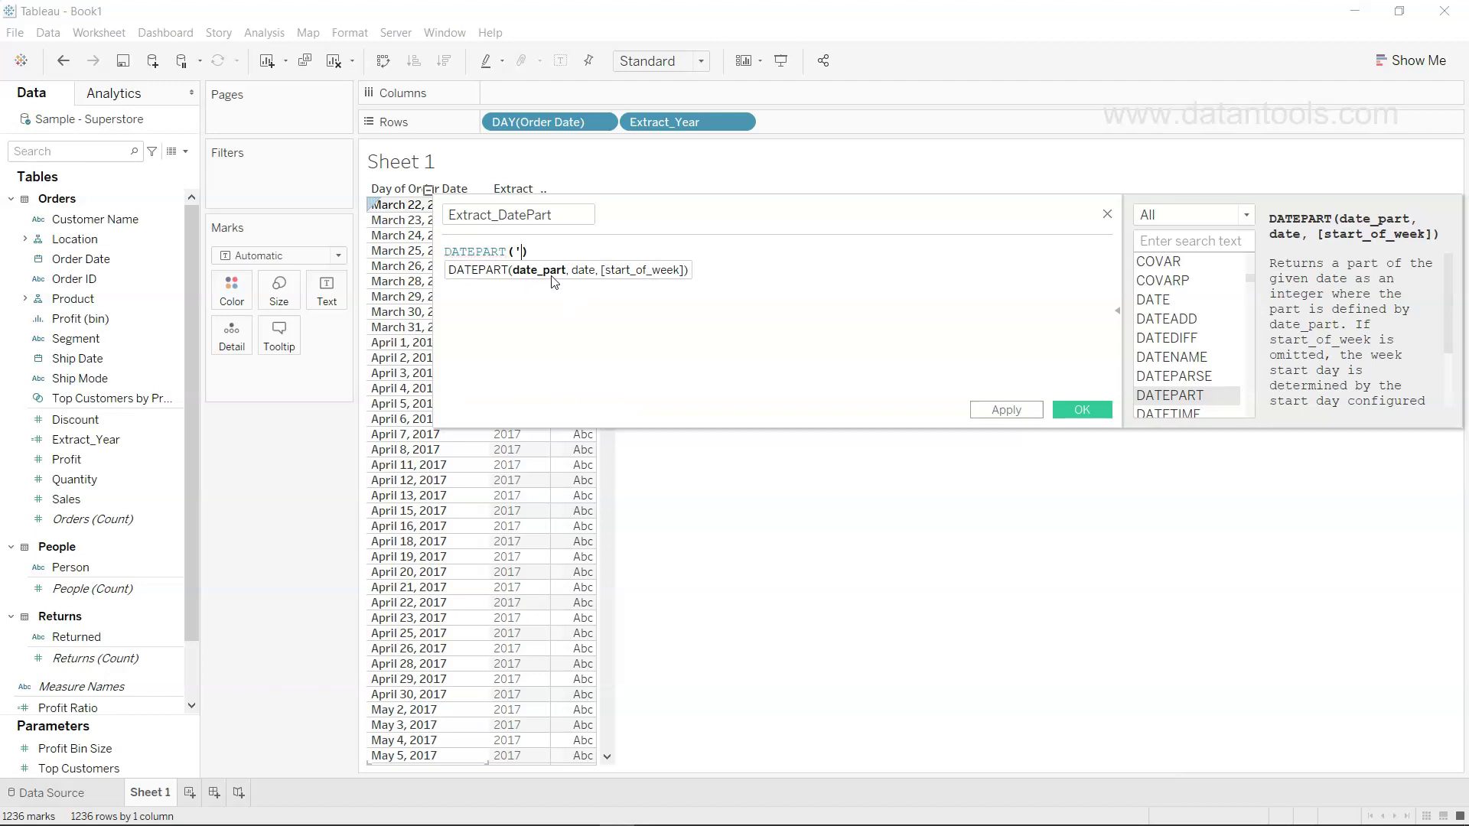
pyautogui.write('year')
pyautogui.write("'")
pyautogui.write(',[Ord')
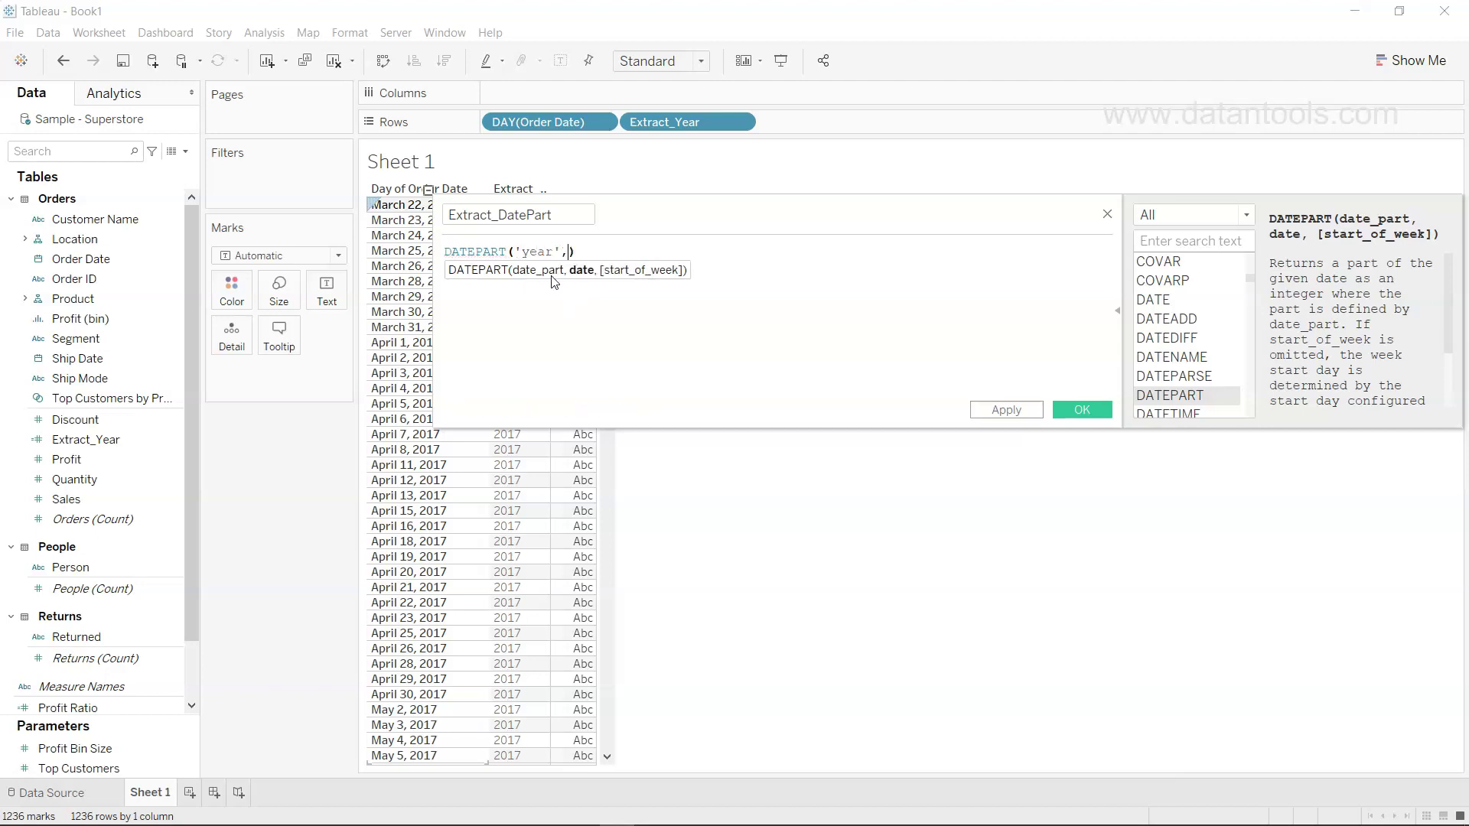
pyautogui.press('Return')
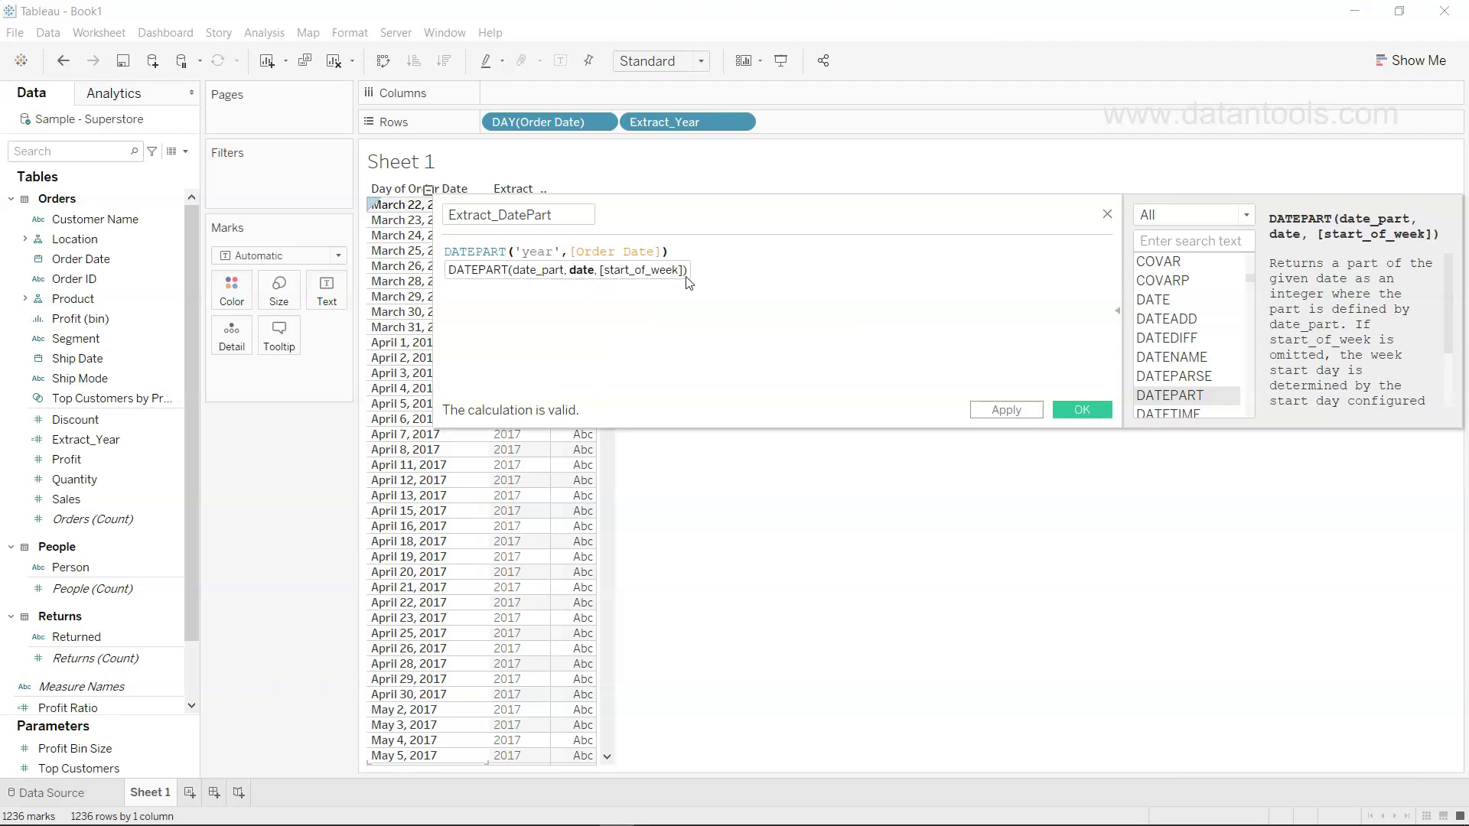
pyautogui.click(1006, 409)
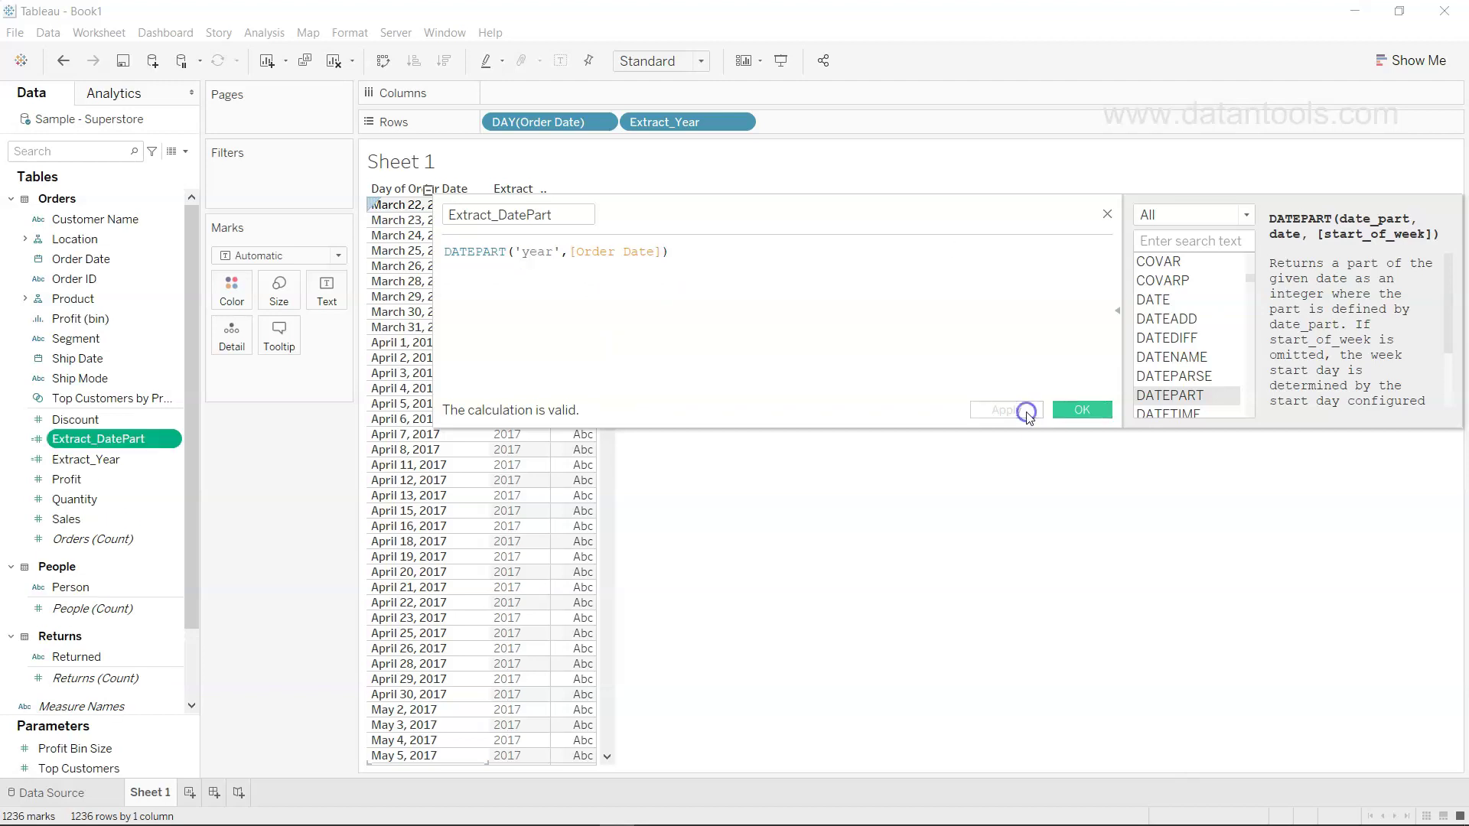
pyautogui.click(1082, 410)
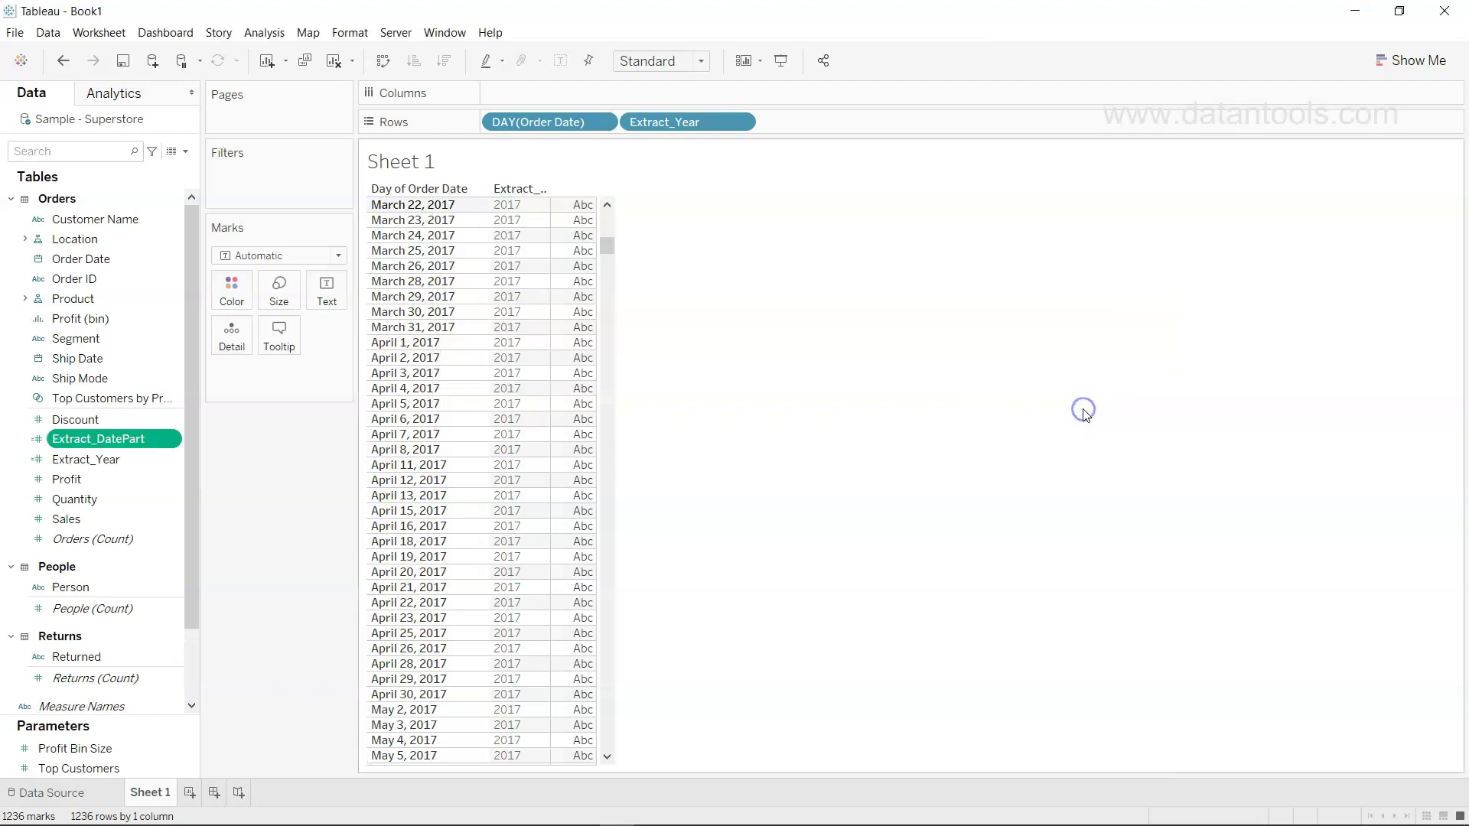
# Add Extract_DatePart to Rows after Extract_Year and turn it from a sum into a dimension
pyautogui.click(145, 443)
pyautogui.moveTo(145, 442); pyautogui.dragTo(881, 130)
pyautogui.click(878, 123)
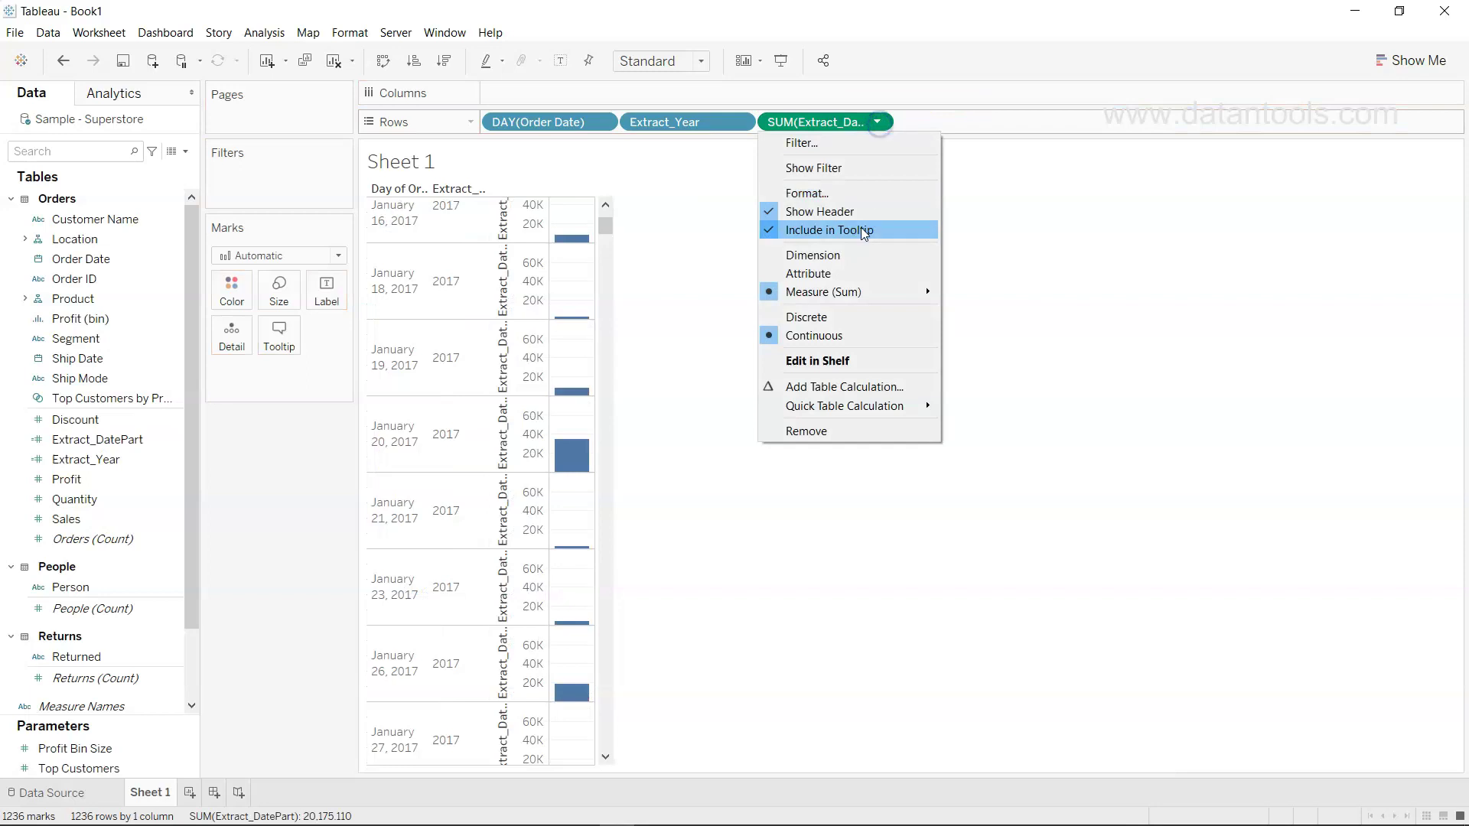
pyautogui.click(859, 255)
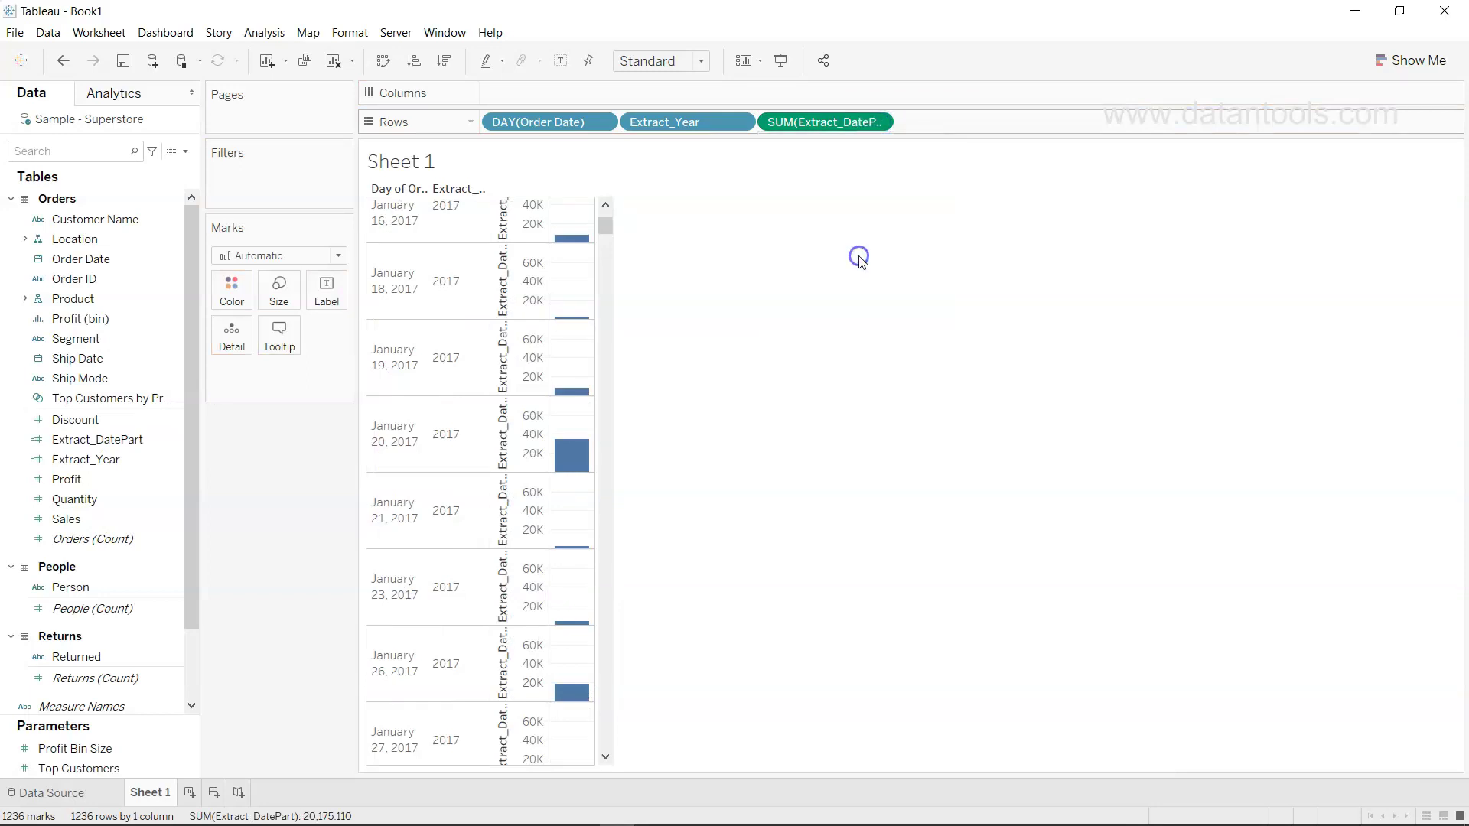
# Make Extract_DatePart on Rows discrete and compare its values with the order dates and Extract_Year
pyautogui.click(877, 123)
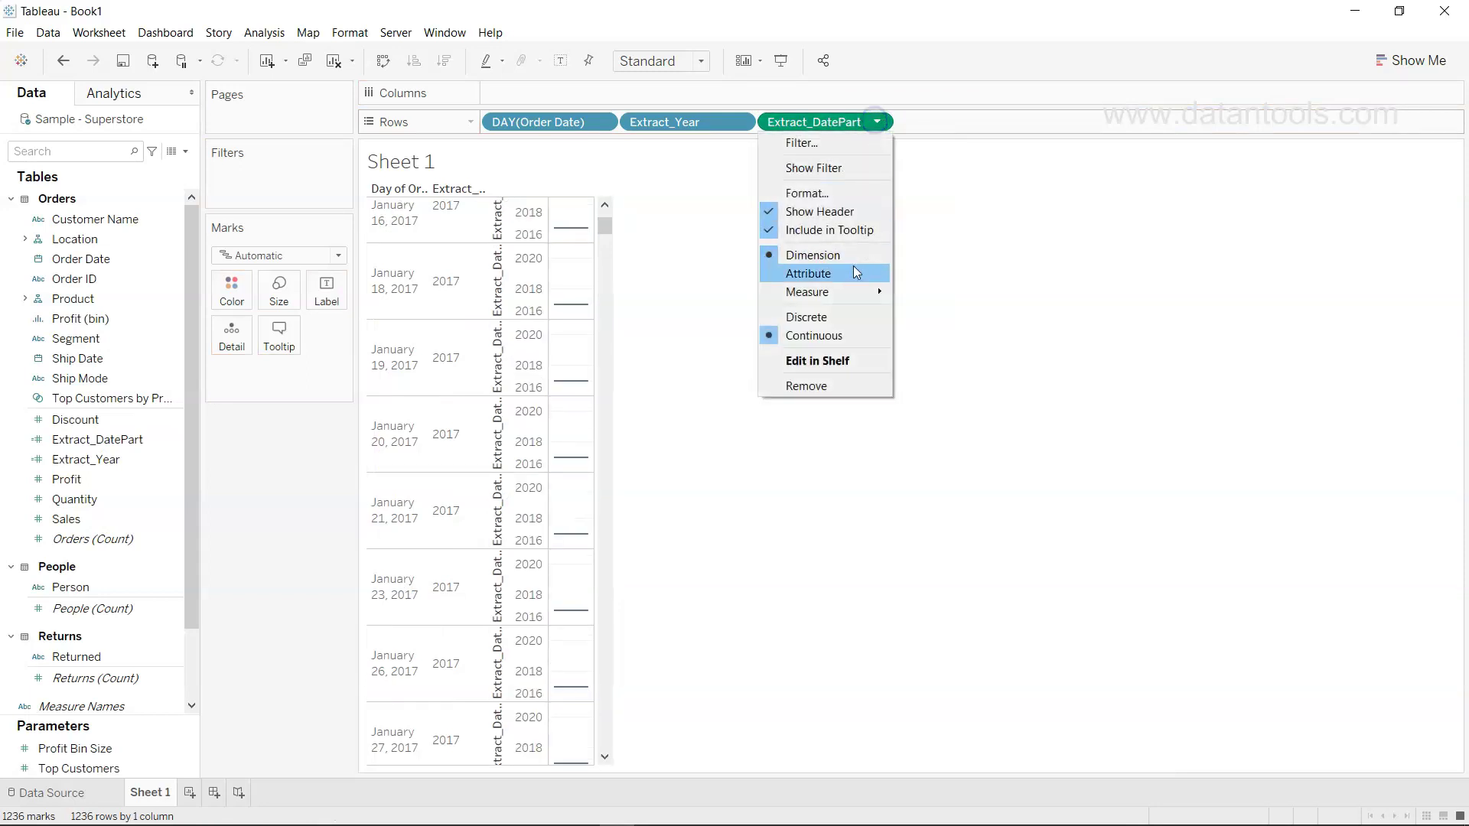
pyautogui.click(851, 309)
pyautogui.scroll(-5, 588, 472)
pyautogui.scroll(-10, 588, 472)
pyautogui.scroll(15, 589, 469)
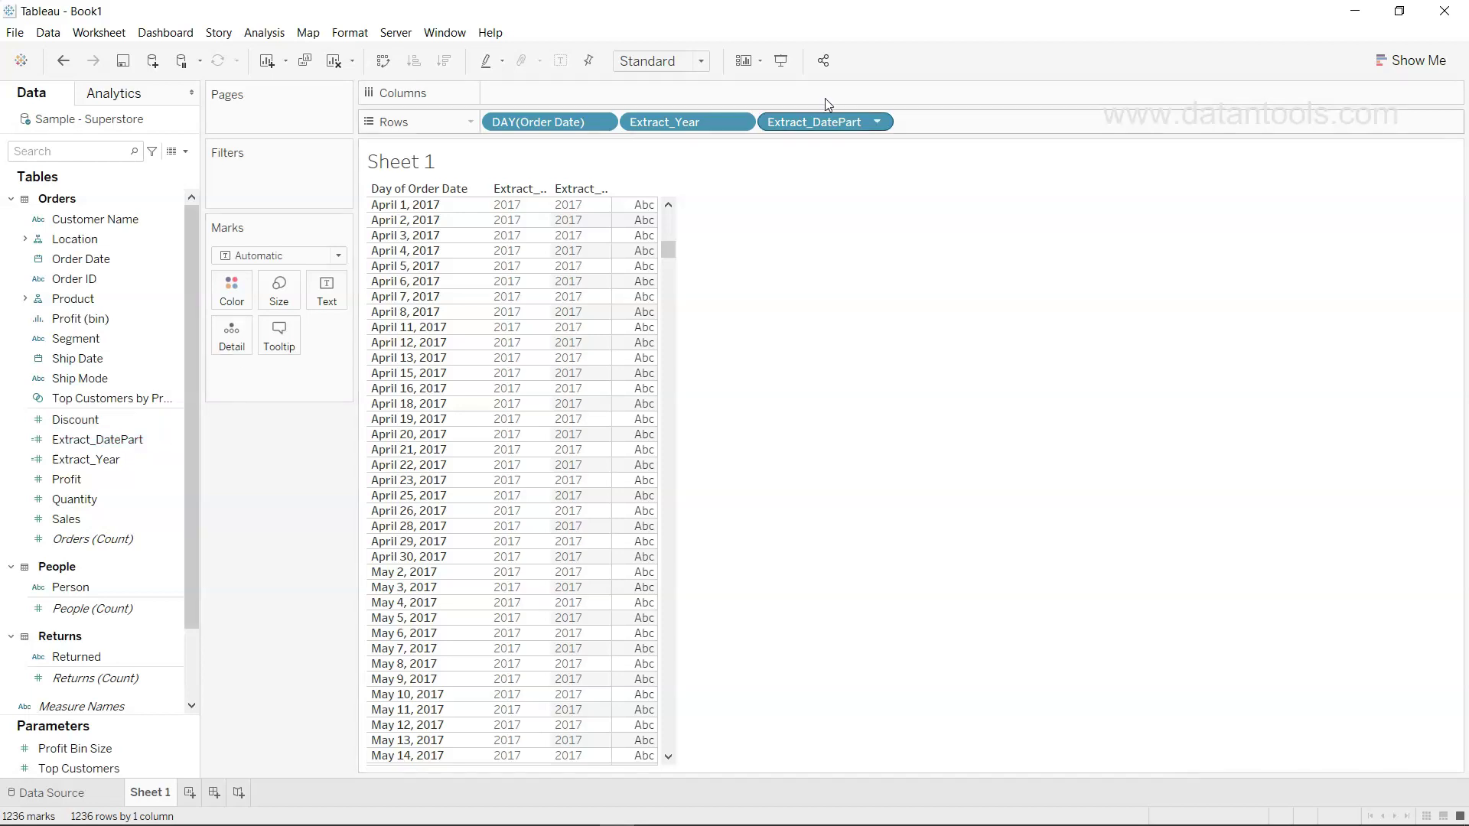
pyautogui.click(878, 123)
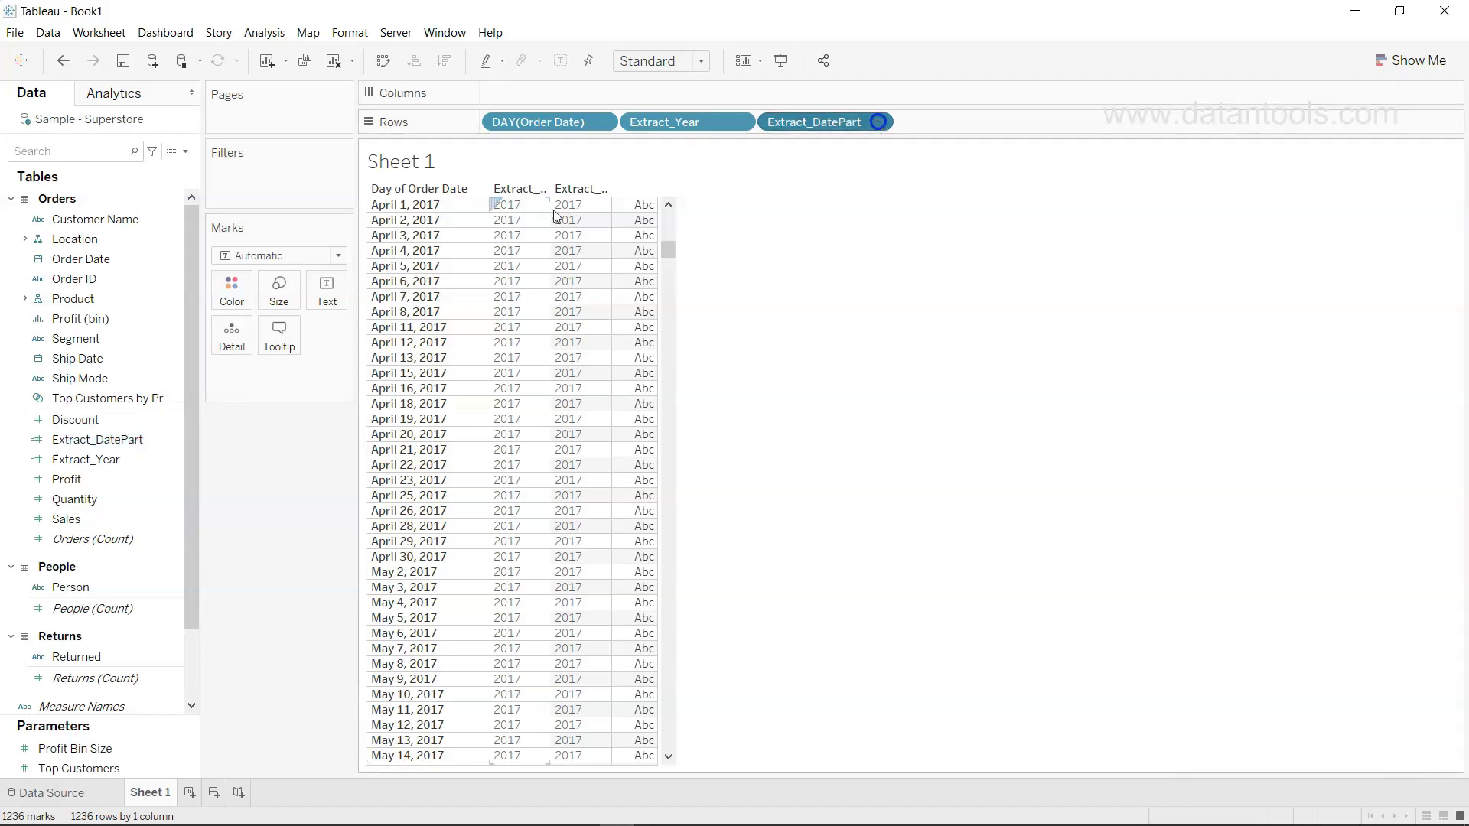
# Edit the Extract_DatePart calculation so that its date part is 'week'
pyautogui.rightClick(167, 439)
pyautogui.click(245, 144)
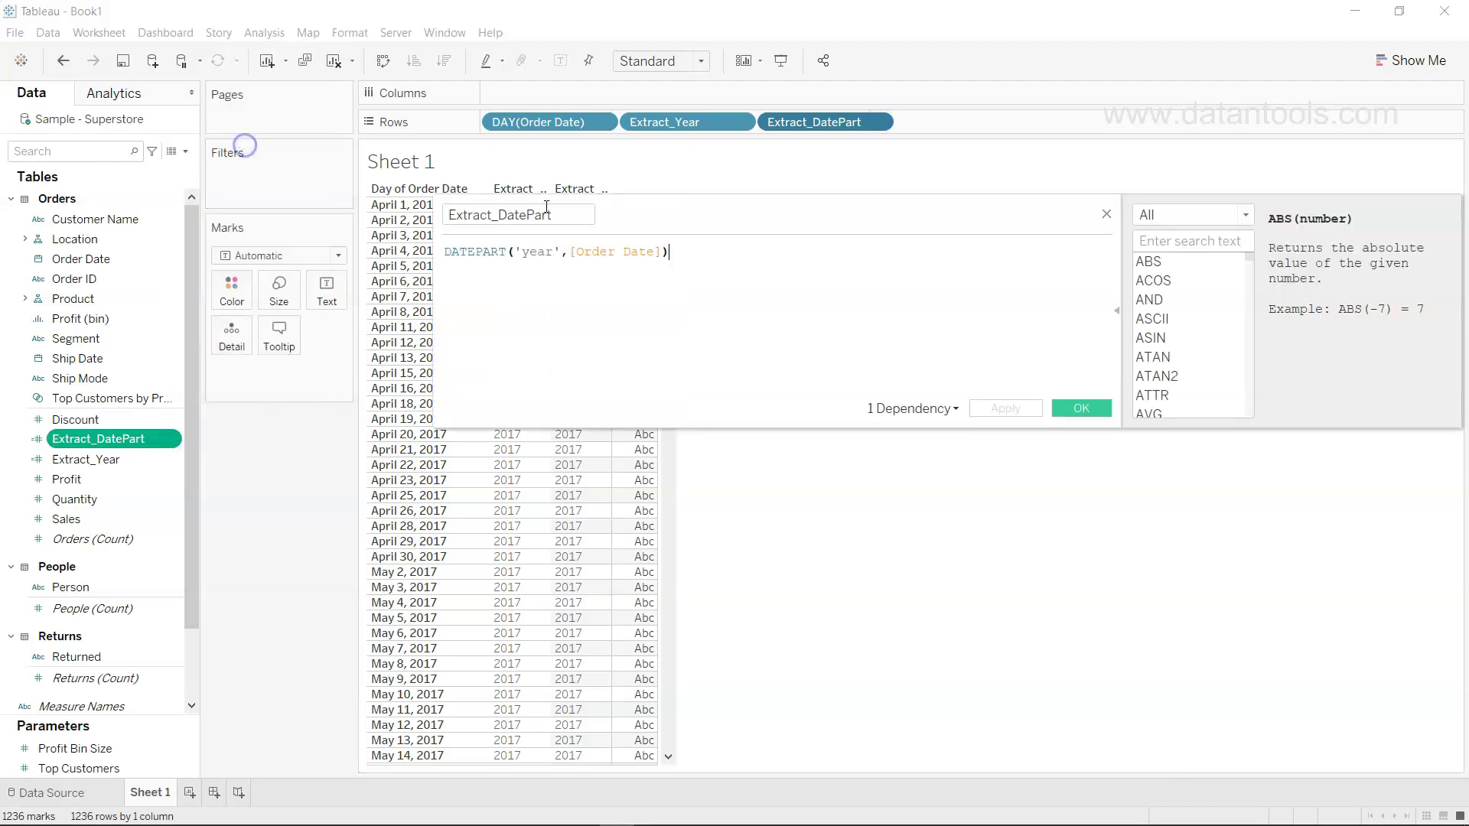
pyautogui.doubleClick(522, 252)
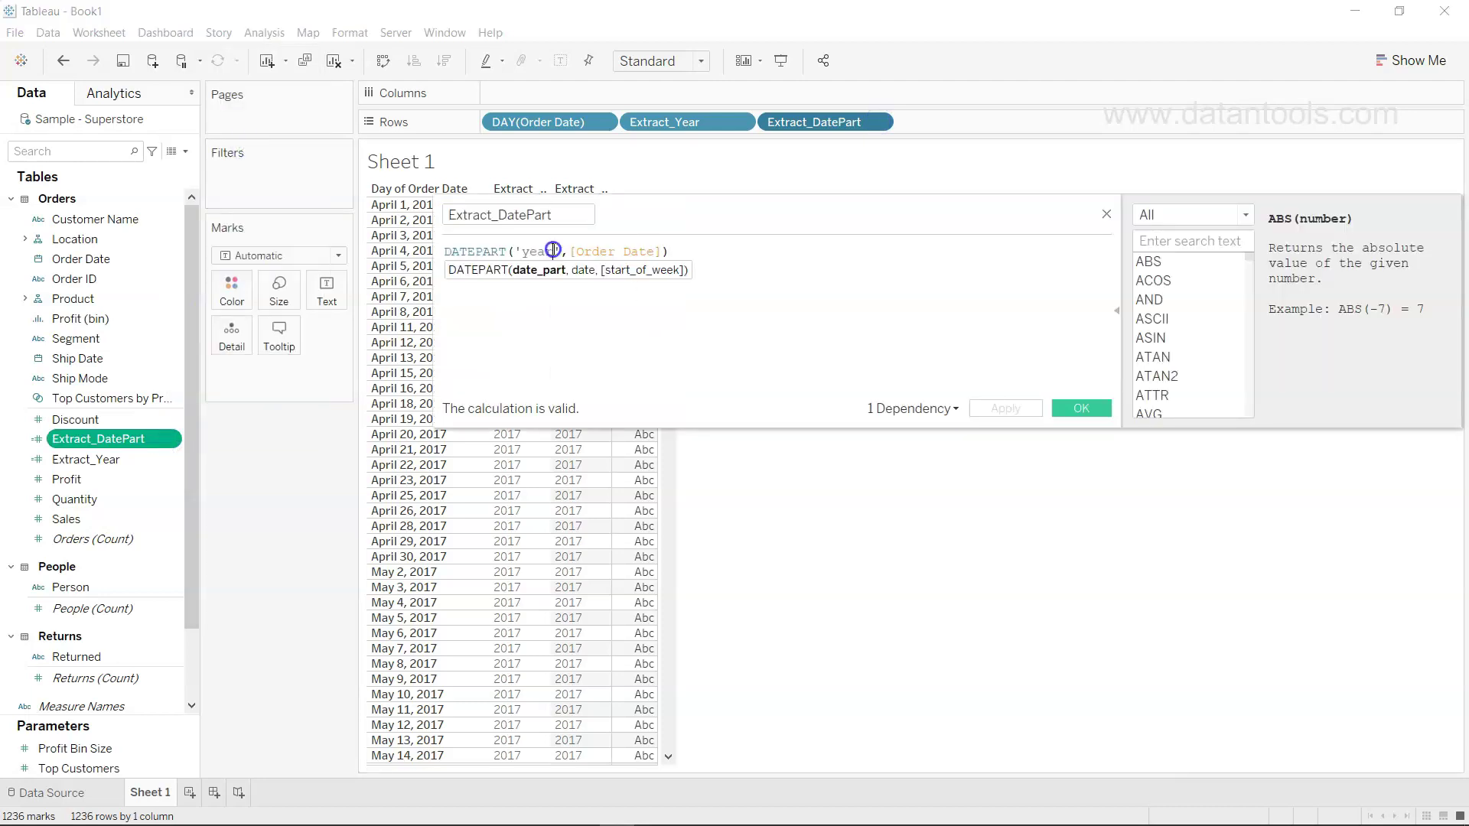
pyautogui.write('week')
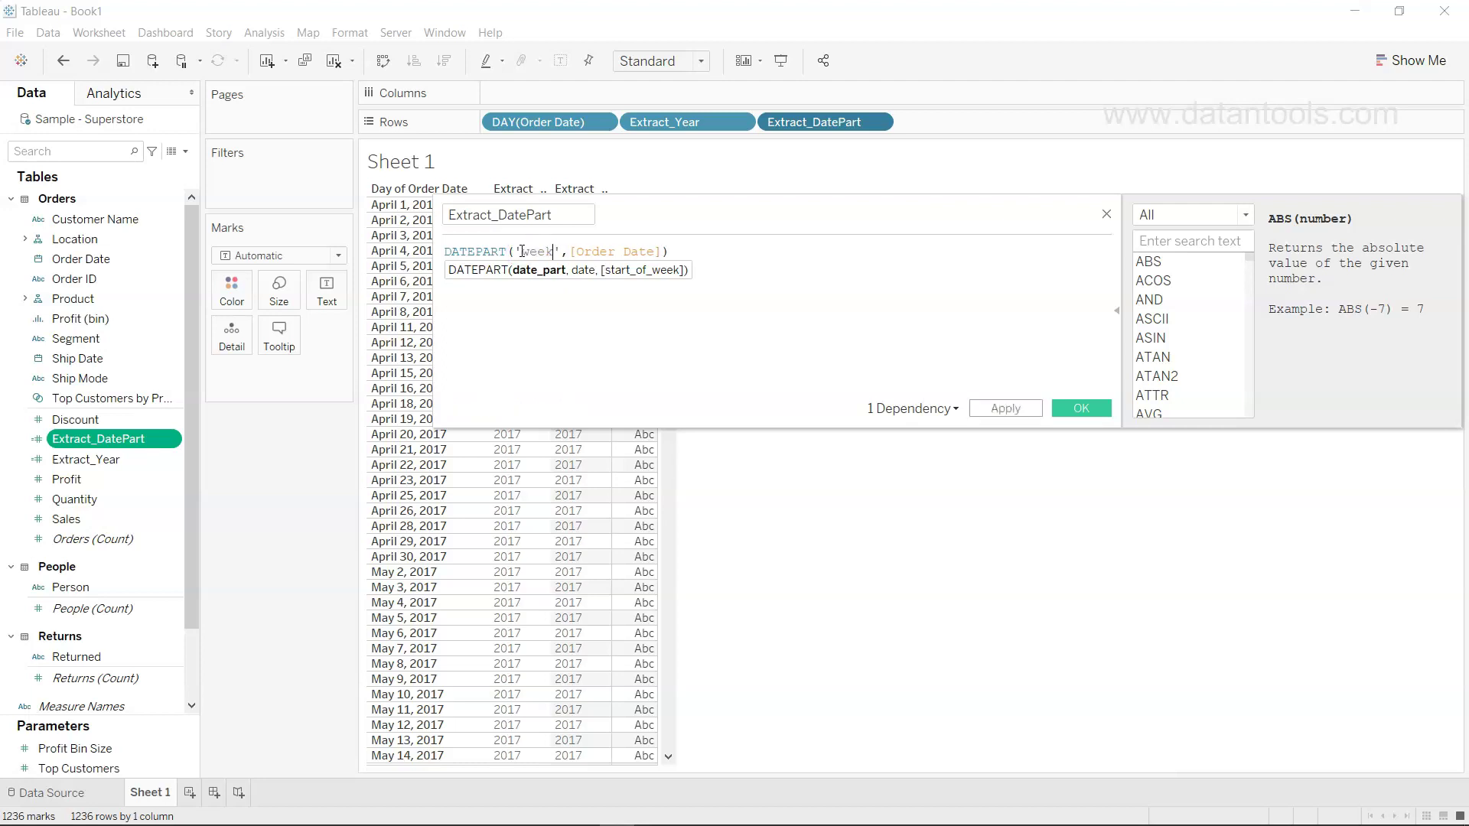
# Add 'Sunday' as the start of week in the DATEPART formula, save it and check the week numbers against the order dates
pyautogui.press('Right')
pyautogui.press('Right')
pyautogui.press('Right')
pyautogui.press('Right')
pyautogui.press('Right')
pyautogui.press('Right')
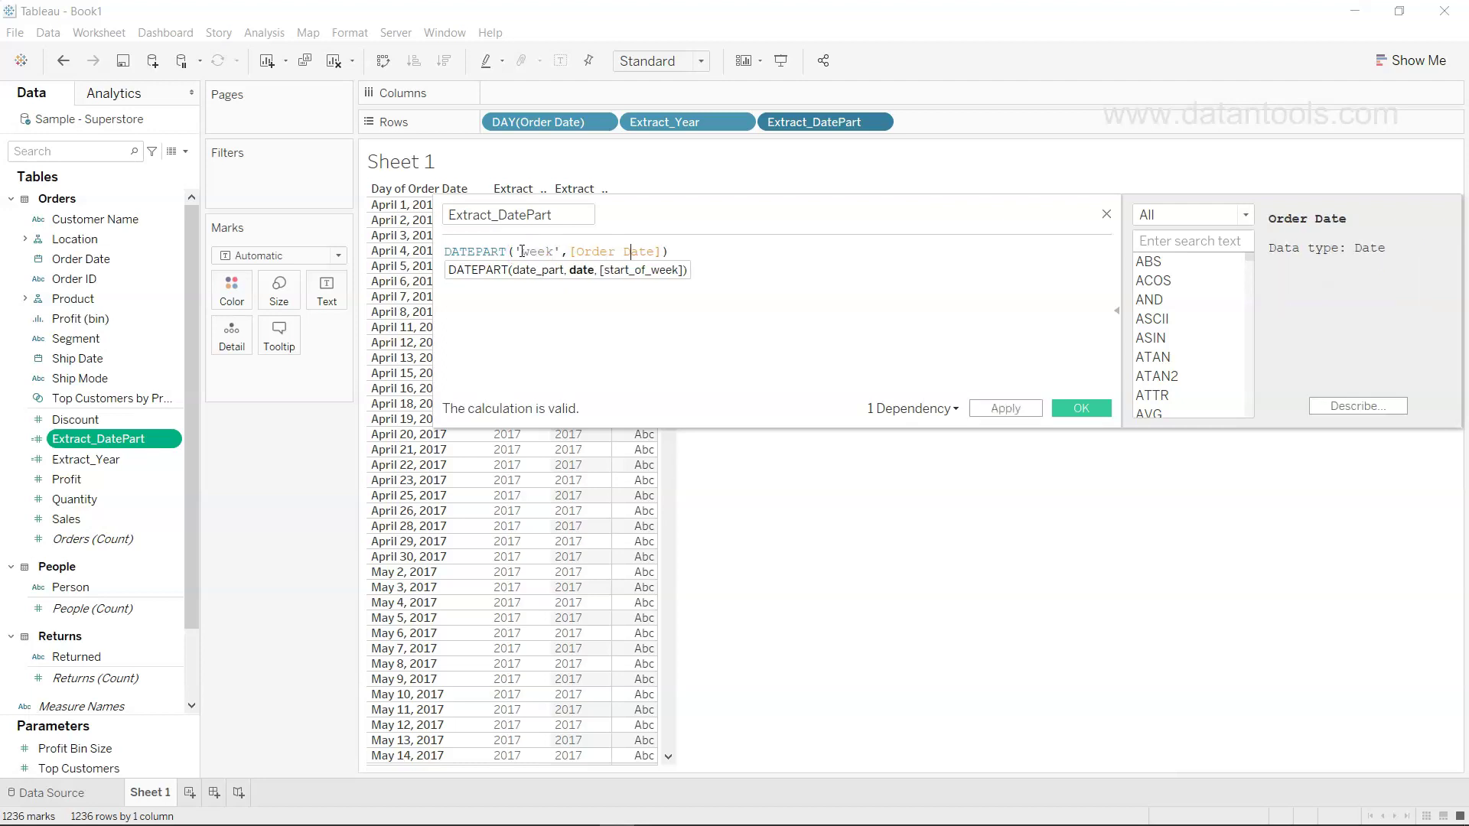
pyautogui.write(',')
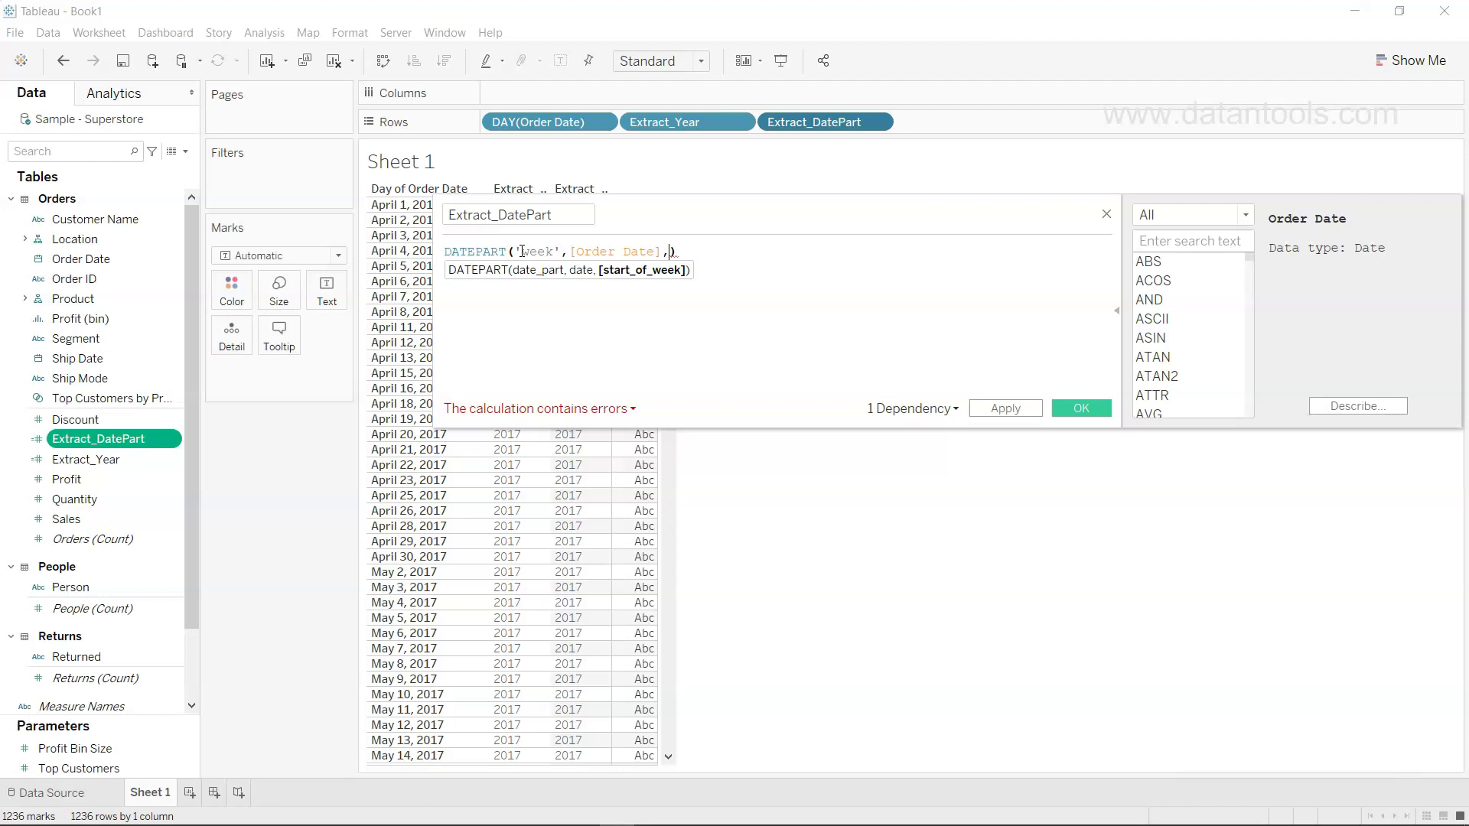
pyautogui.write("'Sunday")
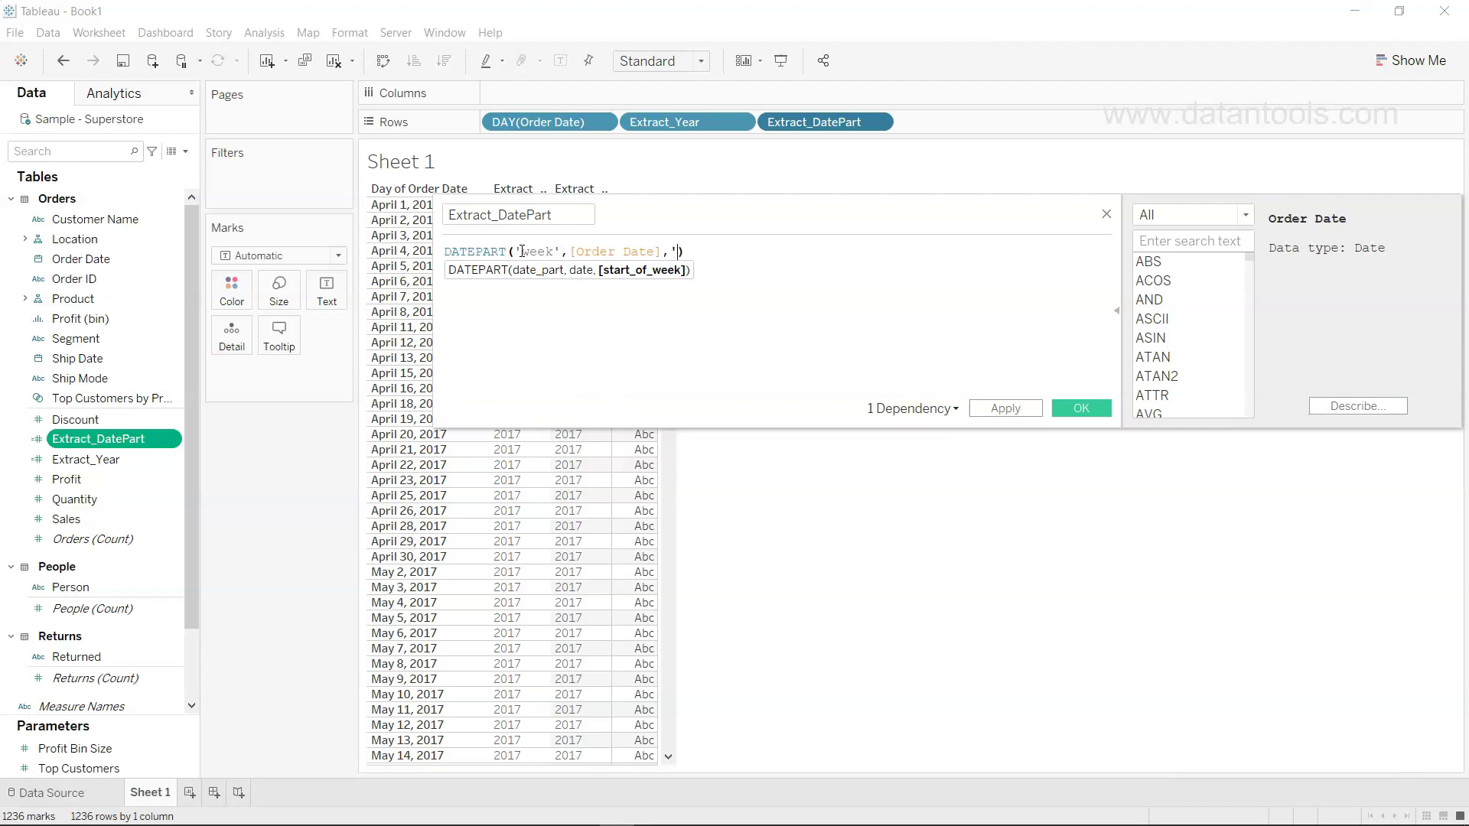
pyautogui.write("'")
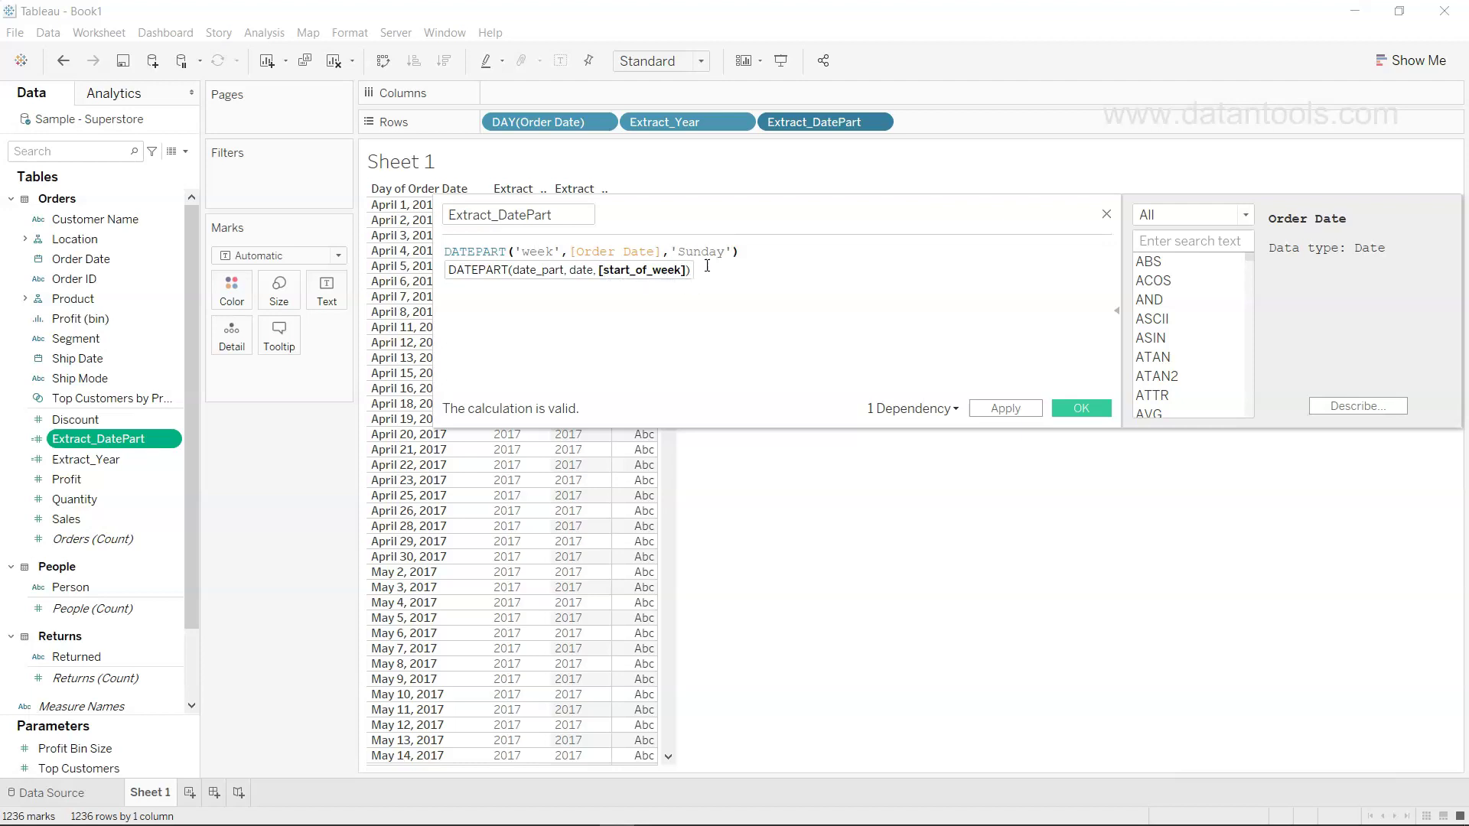
pyautogui.click(1019, 409)
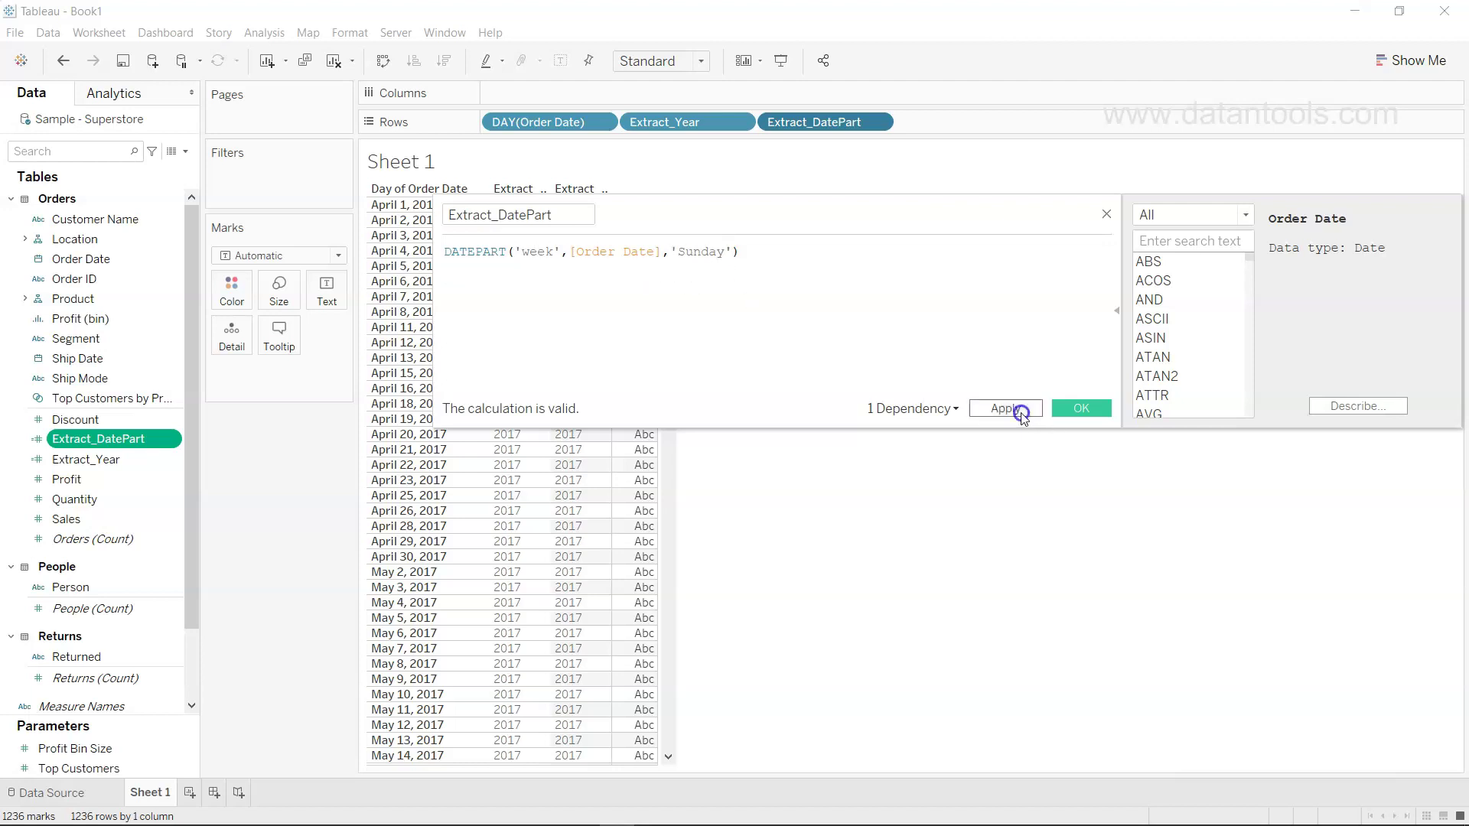
pyautogui.click(1082, 411)
pyautogui.scroll(-7, 597, 423)
pyautogui.scroll(-5, 597, 425)
pyautogui.scroll(12, 597, 425)
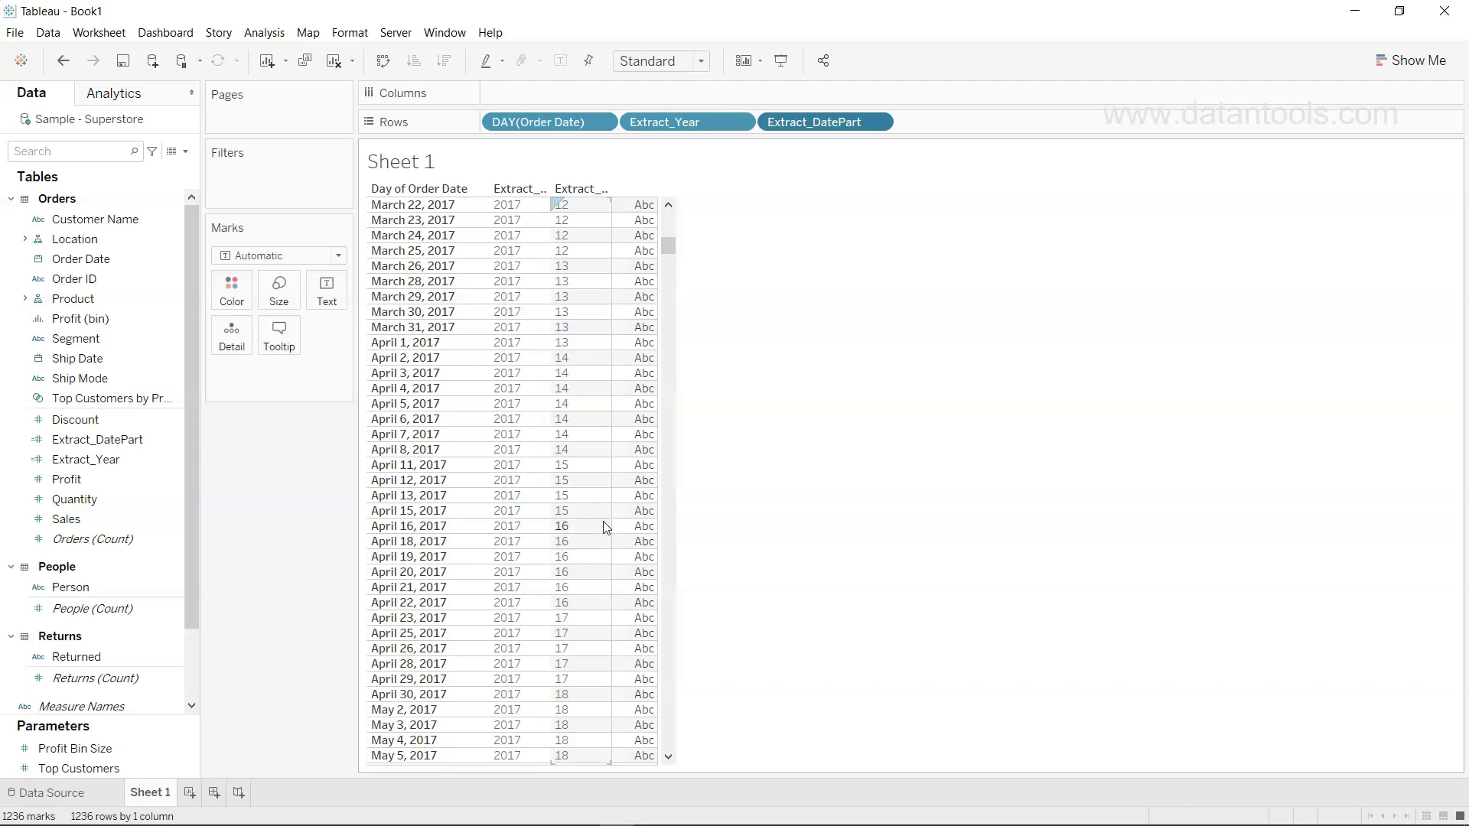
# Reopen the Extract_DatePart calculation, examine its date part argument and close the editor
pyautogui.click(877, 122)
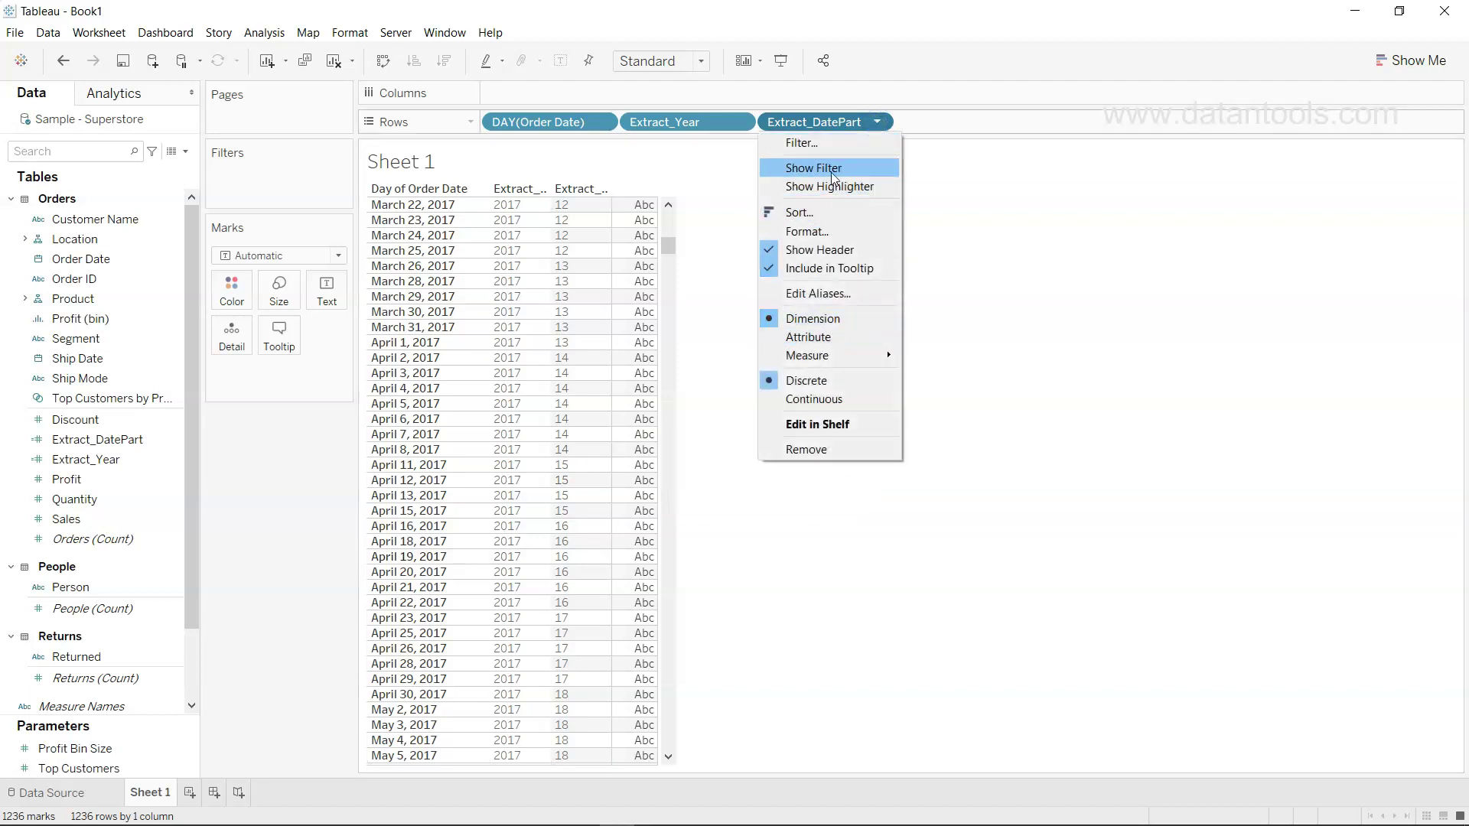
pyautogui.click(165, 442)
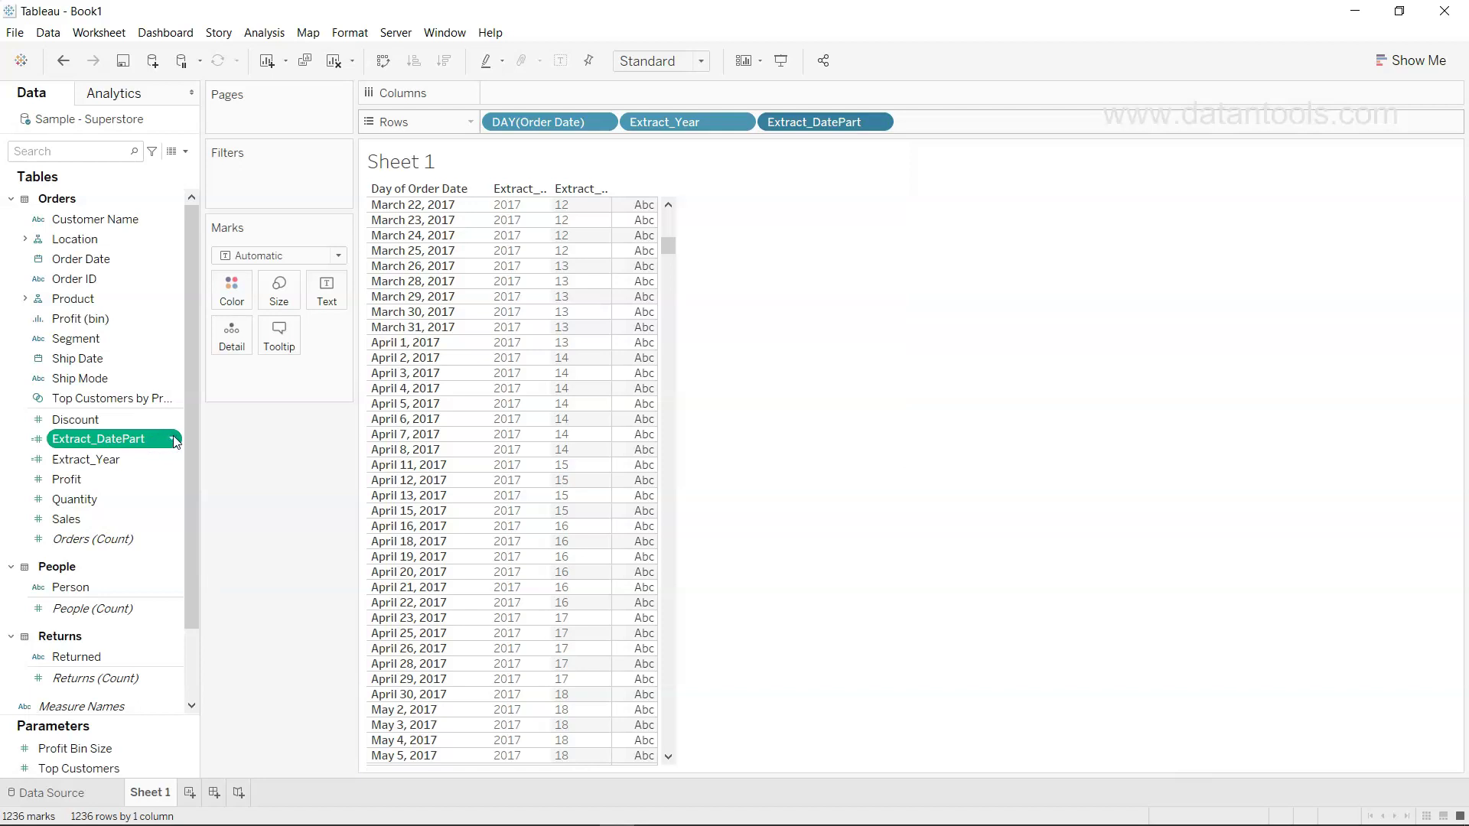
pyautogui.rightClick(171, 440)
pyautogui.click(215, 139)
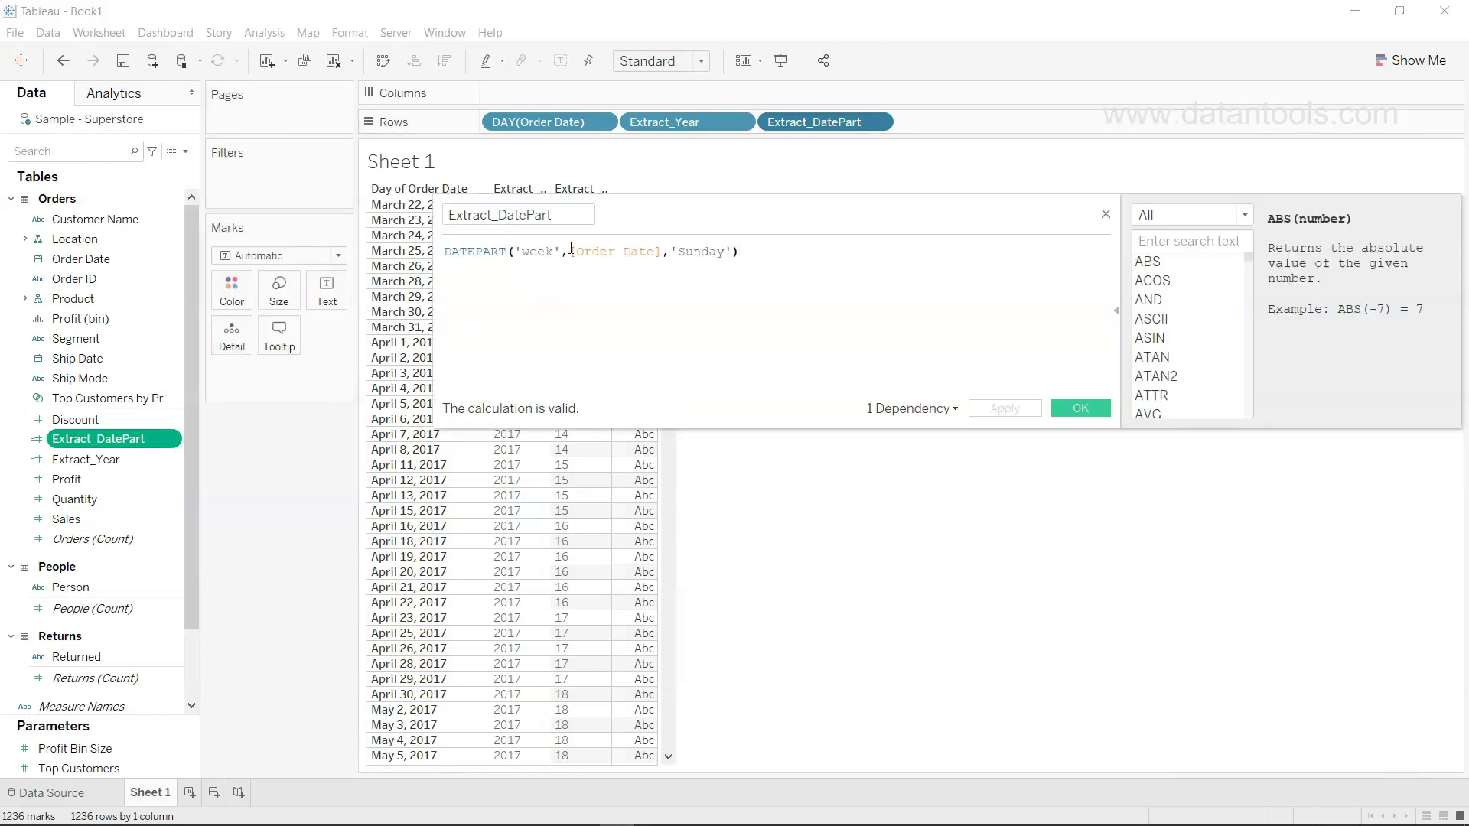
pyautogui.click(518, 251)
pyautogui.click(1080, 410)
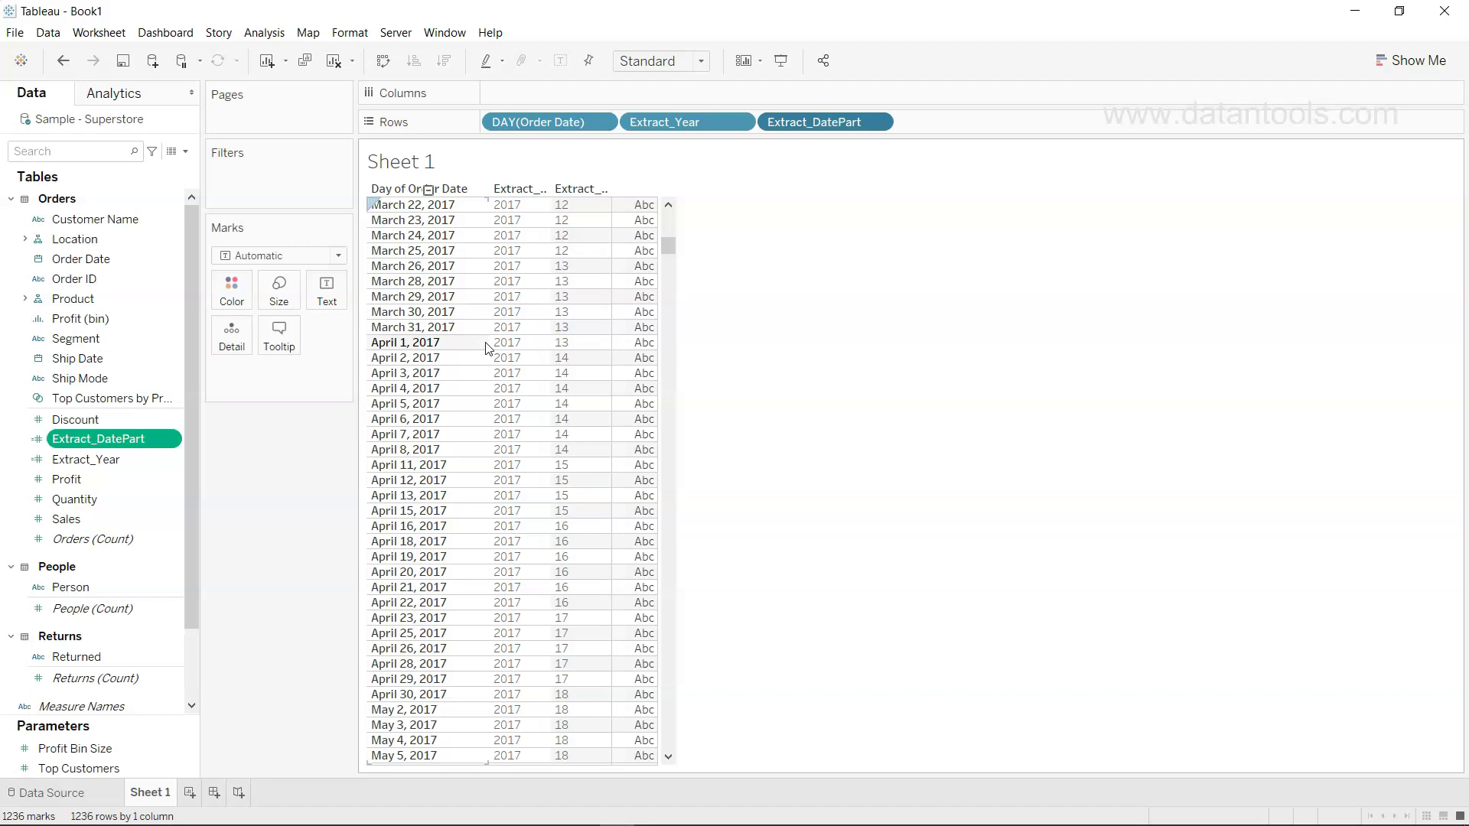
# Reopen the Extract_DatePart calculation and replace its date part argument with 'hour'
pyautogui.click(173, 444)
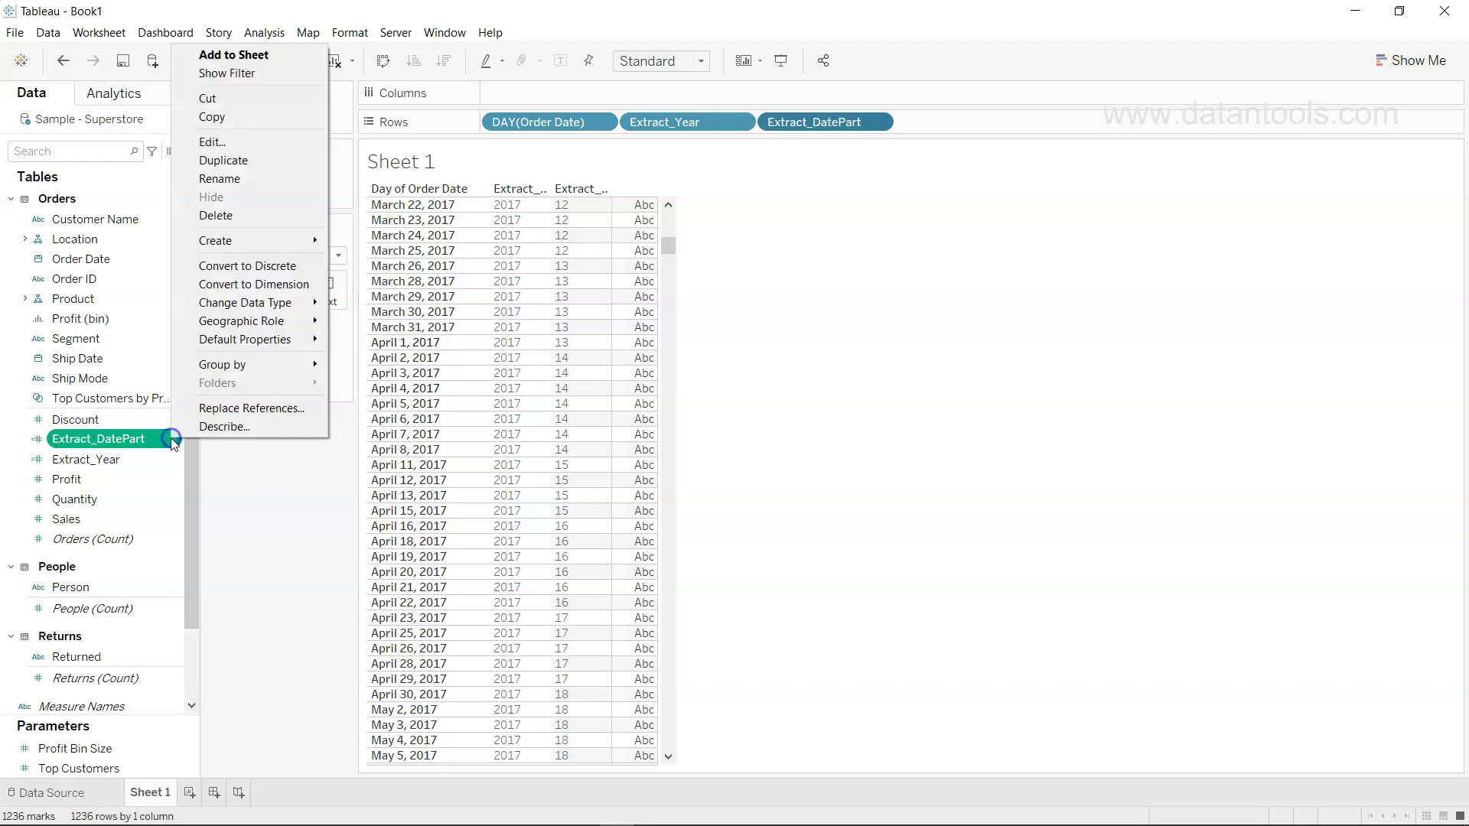
pyautogui.click(262, 144)
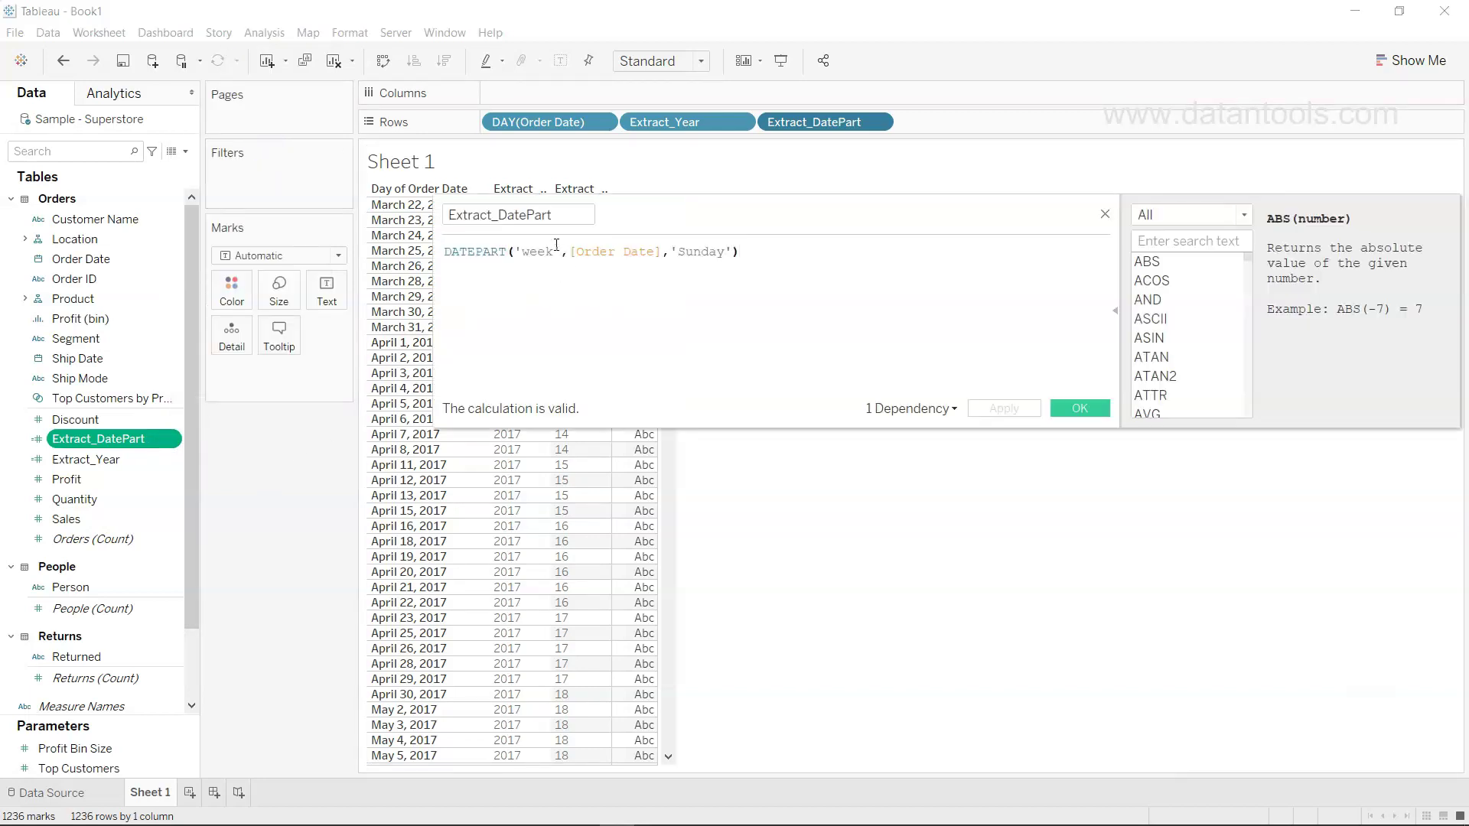
pyautogui.click(559, 251)
pyautogui.moveTo(559, 250); pyautogui.dragTo(518, 253)
pyautogui.click(528, 252)
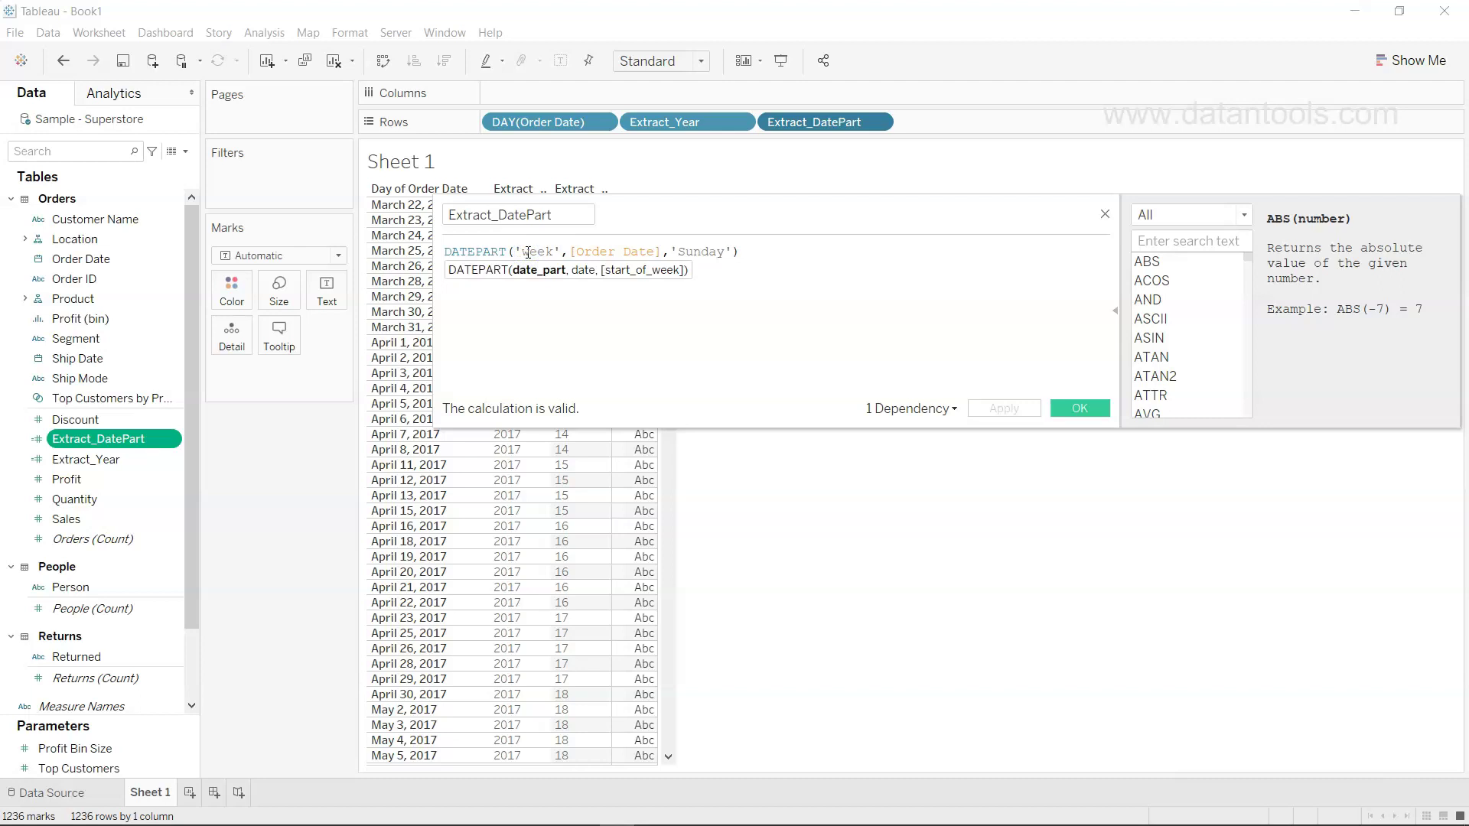
pyautogui.moveTo(523, 252); pyautogui.dragTo(555, 253)
pyautogui.write('hour')
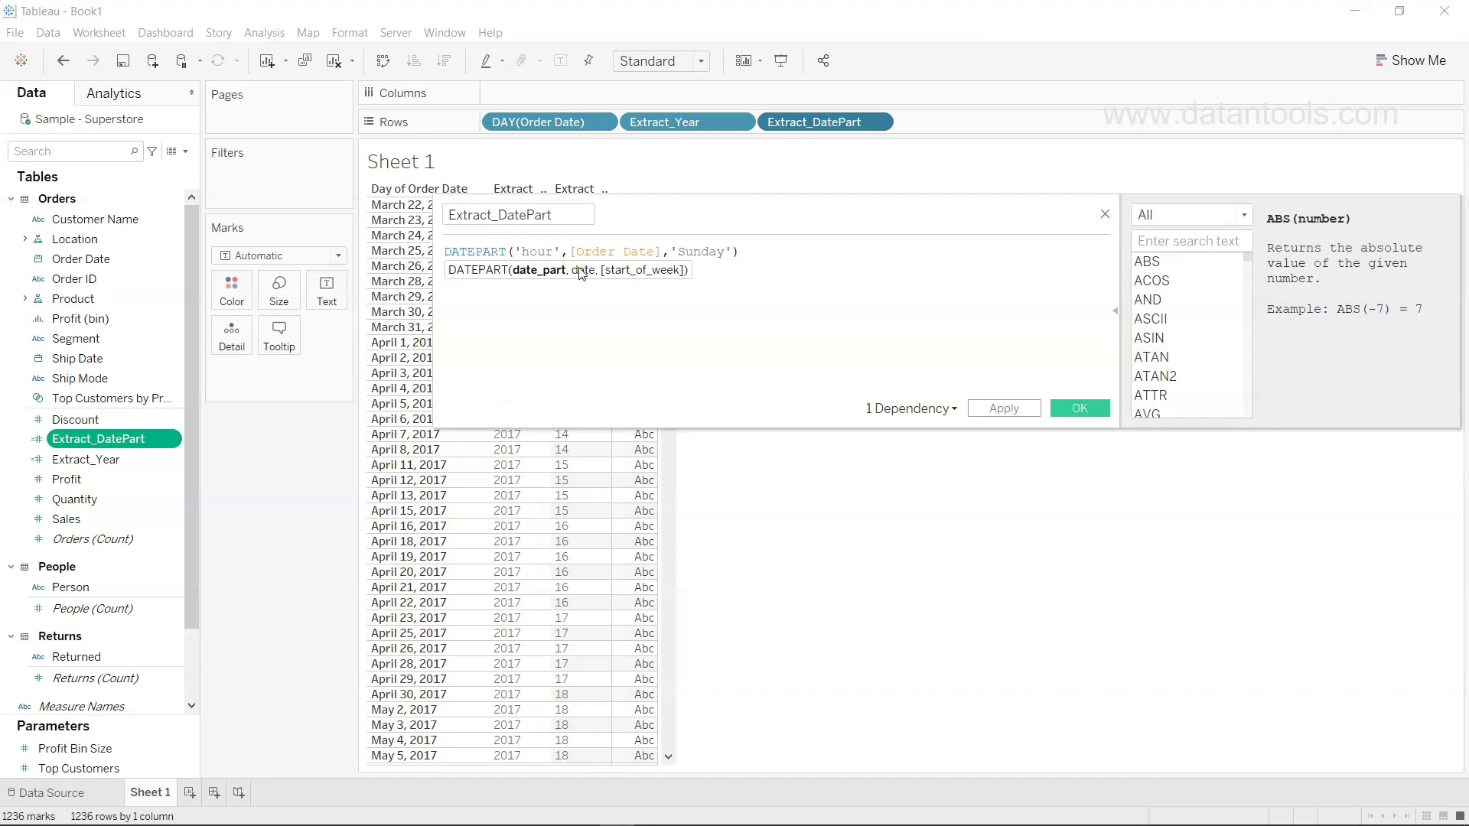
# Remove the 'Sunday' start-of-week argument from the DATEPART formula, save the calculation and check the hour values against the order dates
pyautogui.click(727, 250)
pyautogui.press('BackSpace')
pyautogui.press('BackSpace')
pyautogui.press('BackSpace')
pyautogui.press('BackSpace')
pyautogui.press('BackSpace')
pyautogui.press('BackSpace')
pyautogui.press('BackSpace')
pyautogui.press('BackSpace')
pyautogui.press('BackSpace')
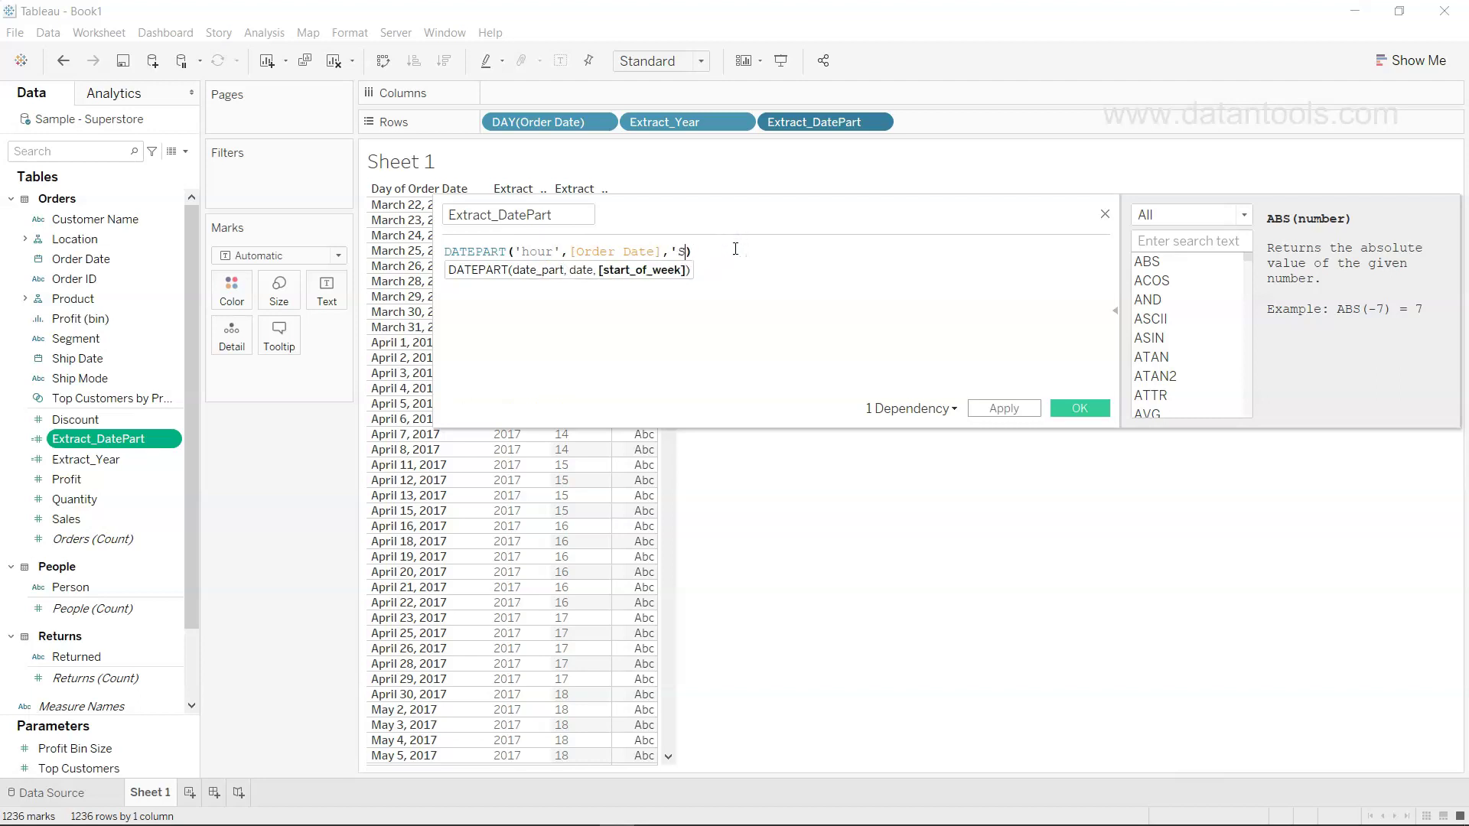
pyautogui.click(1003, 408)
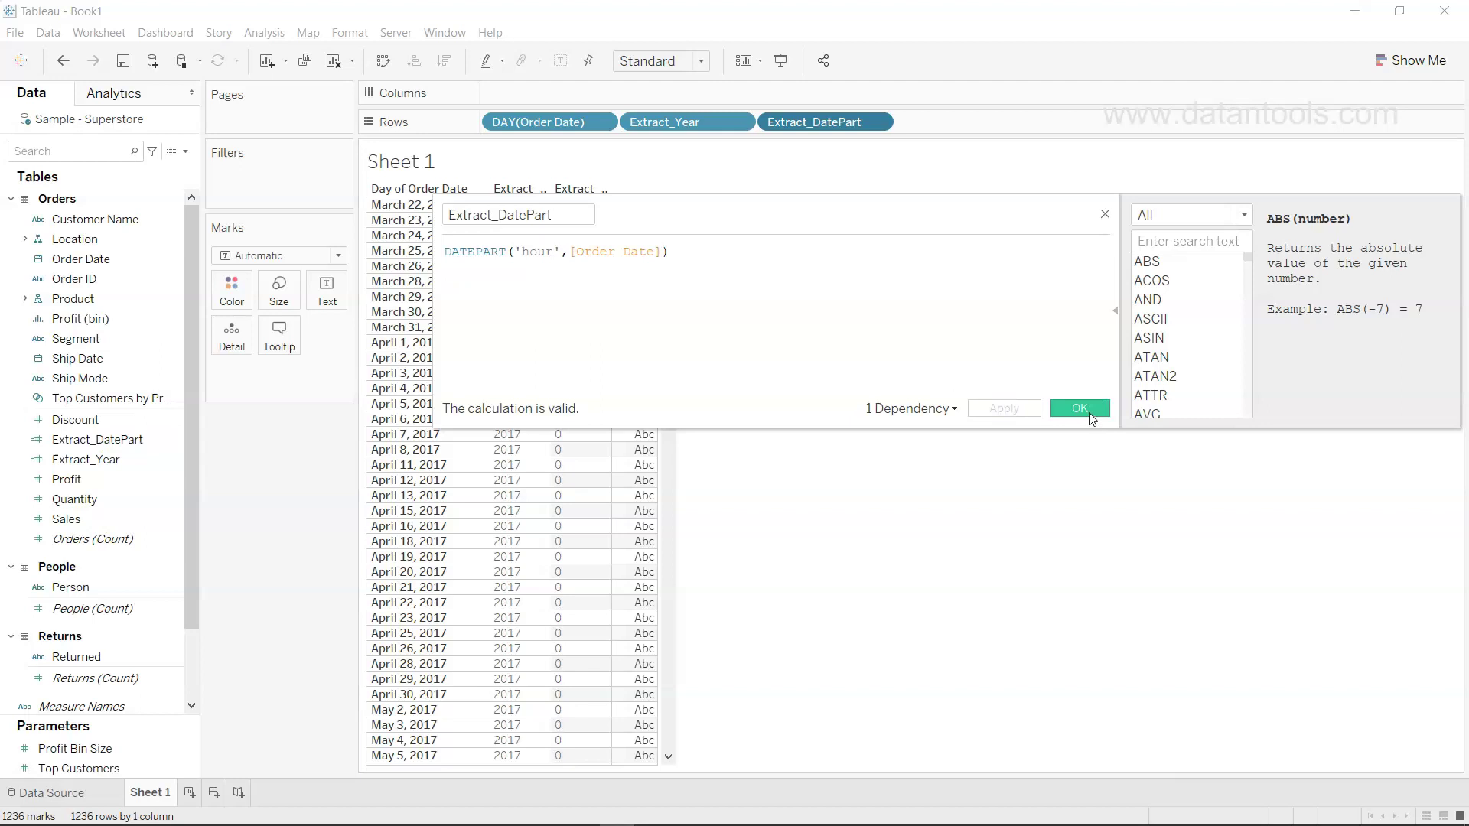
pyautogui.click(1079, 409)
pyautogui.scroll(-15, 589, 510)
pyautogui.scroll(20, 589, 510)
pyautogui.scroll(1, 1001, 512)
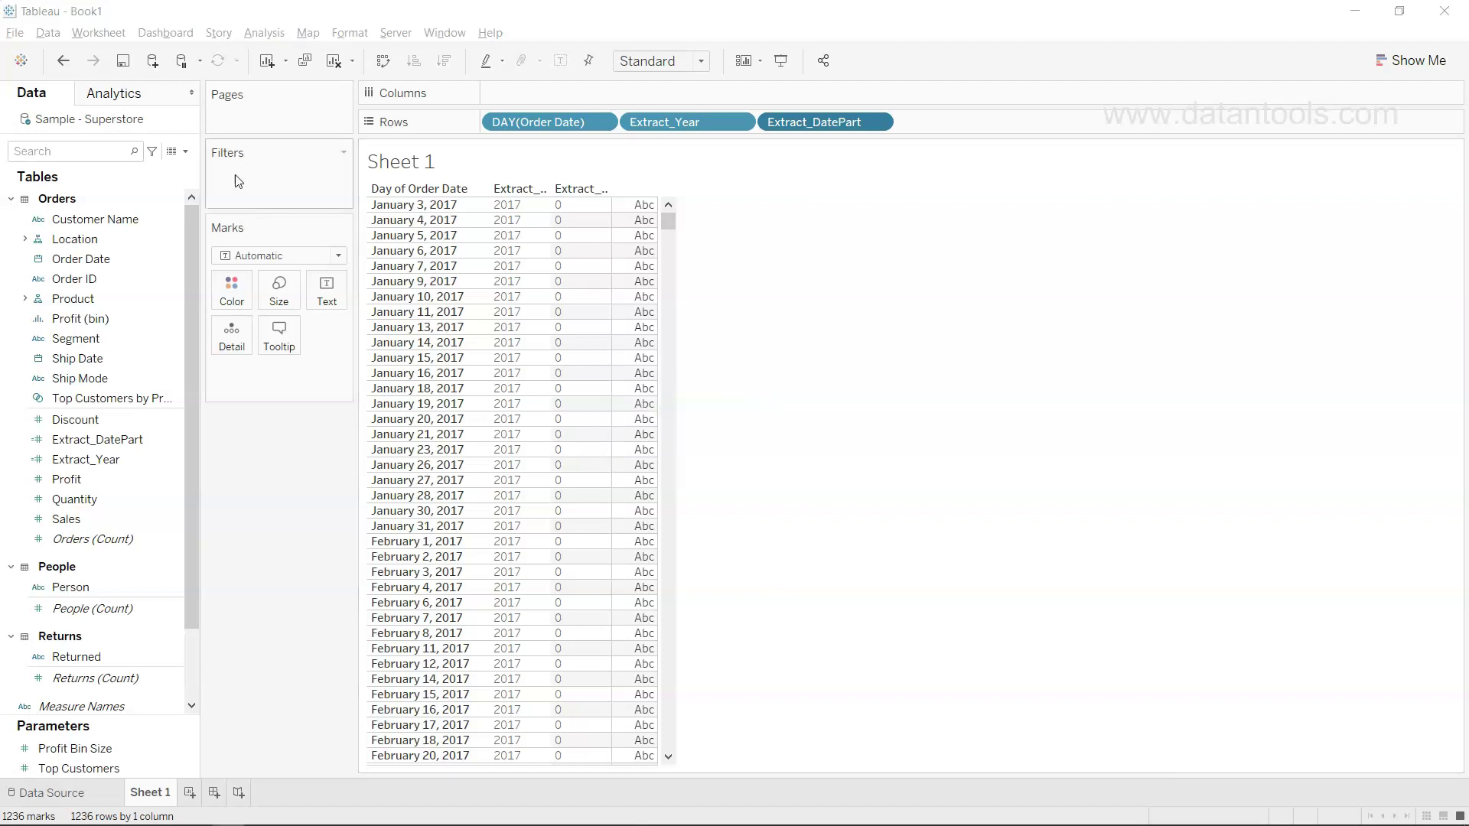
# Create a calculated field named dateName with the formula DATENAME('day',[Order Date])
pyautogui.click(188, 153)
pyautogui.click(98, 167)
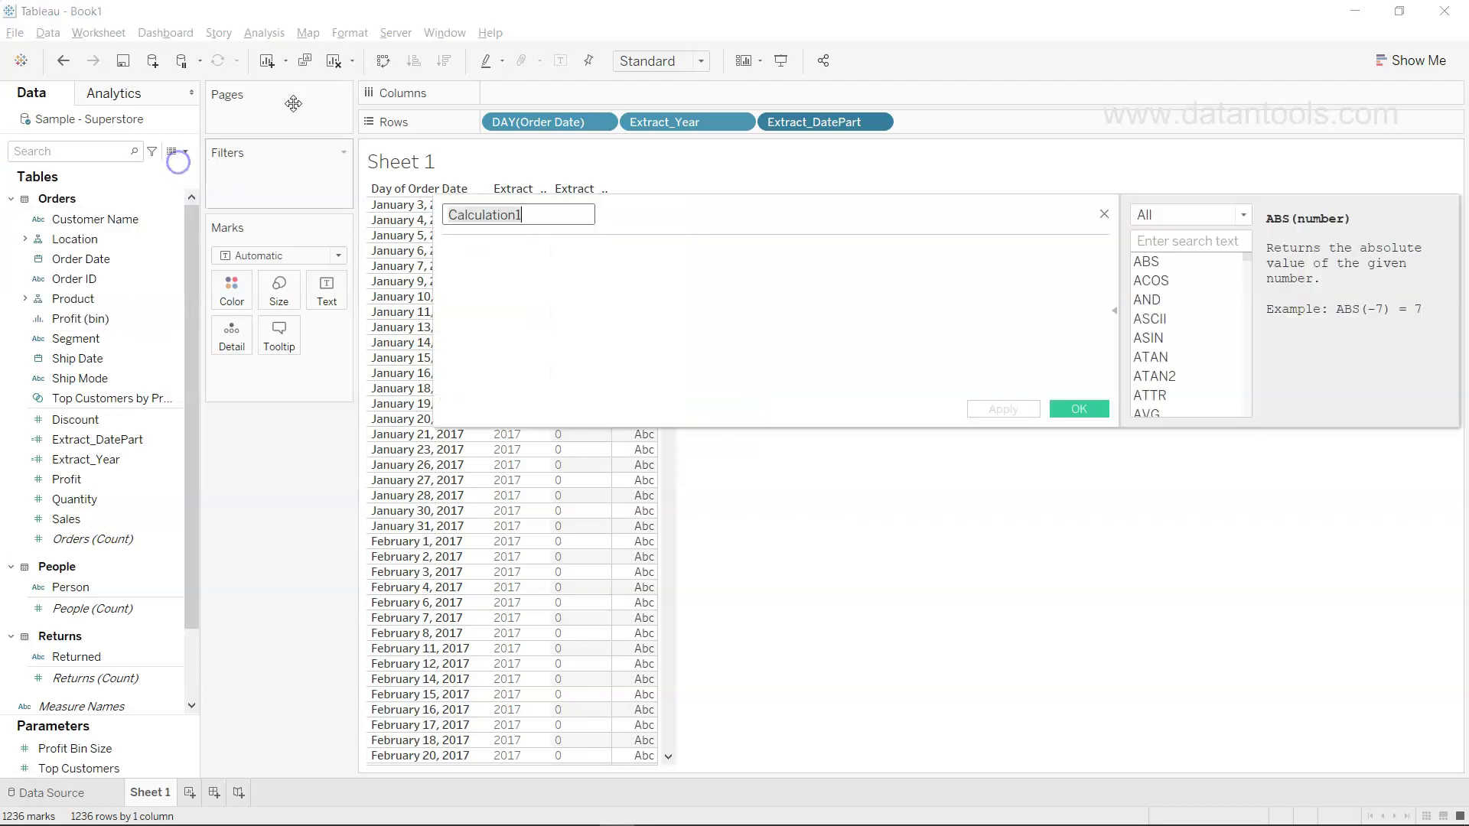
pyautogui.write('dateName')
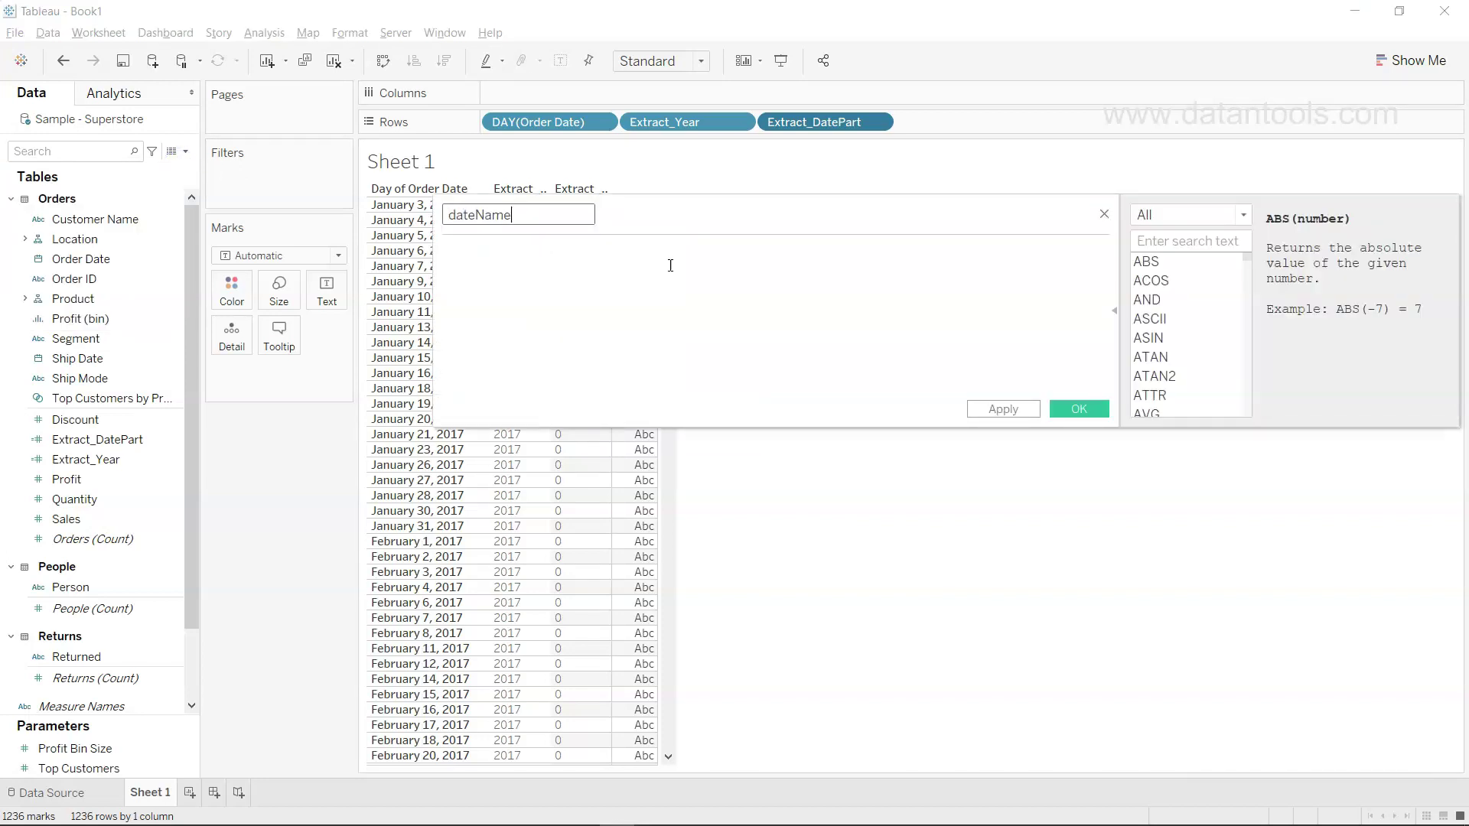
pyautogui.press('Tab')
pyautogui.write('daten')
pyautogui.press('Return')
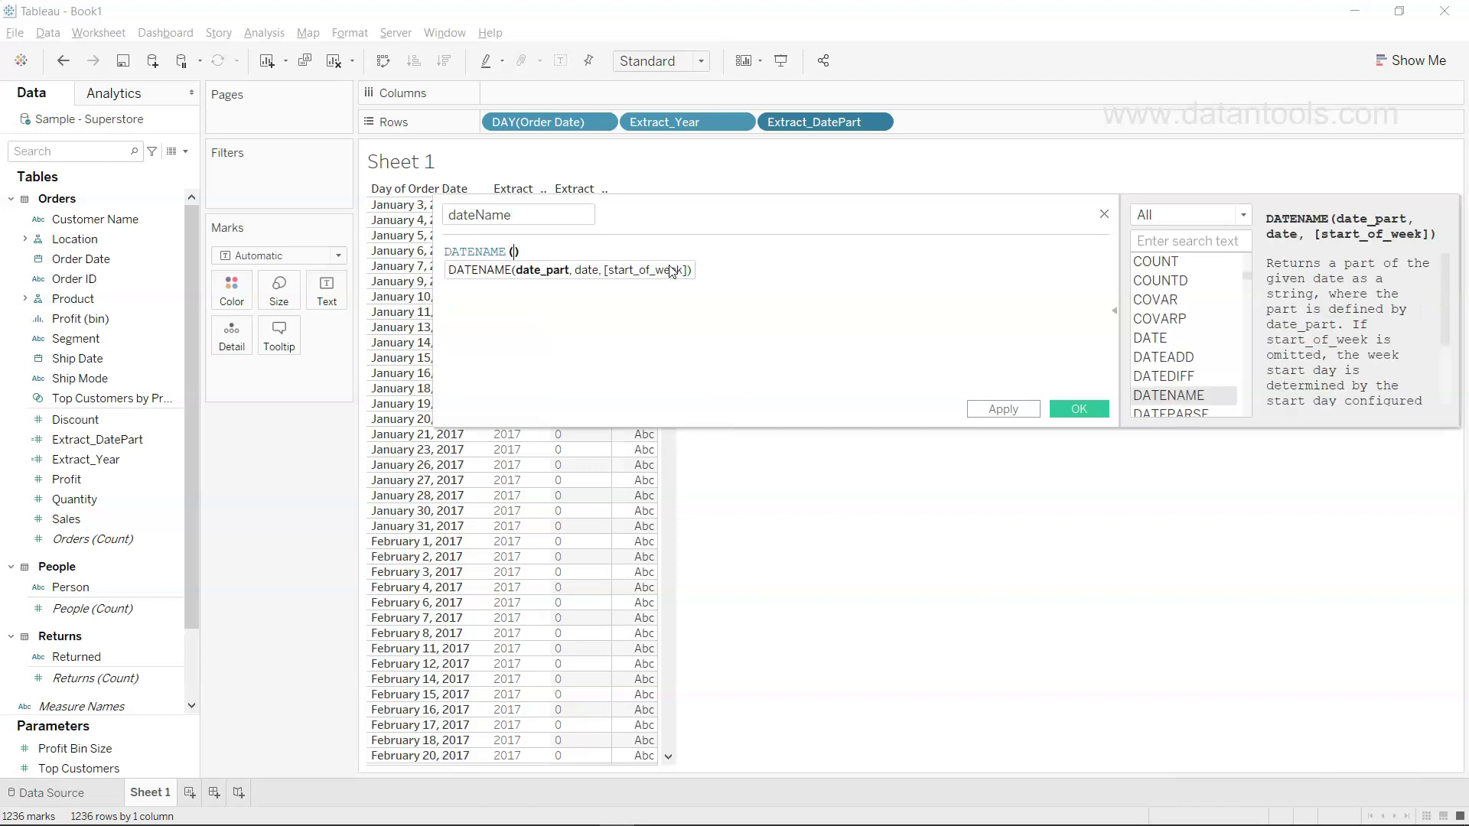
pyautogui.write("'")
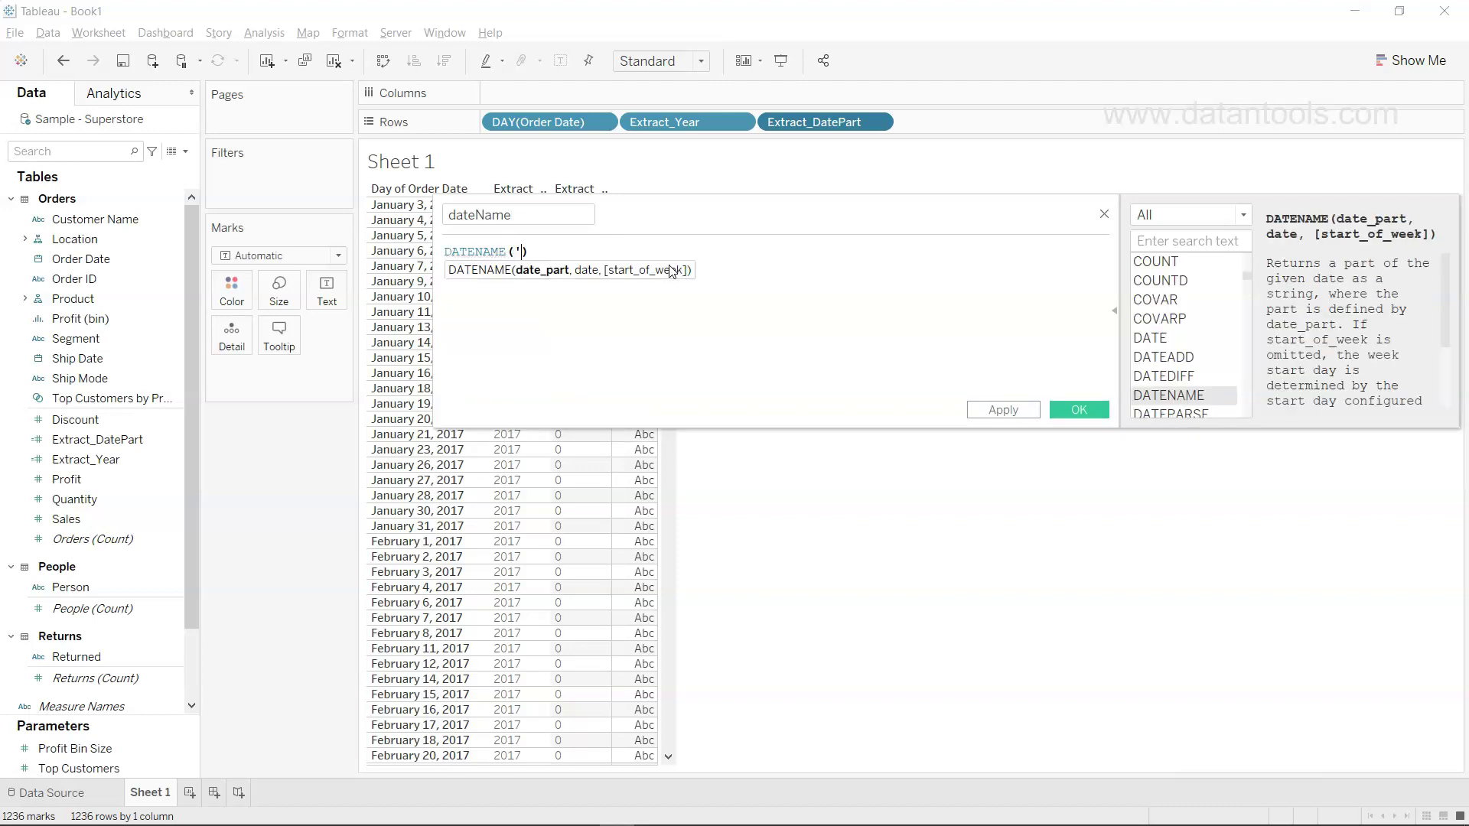
pyautogui.write("day',")
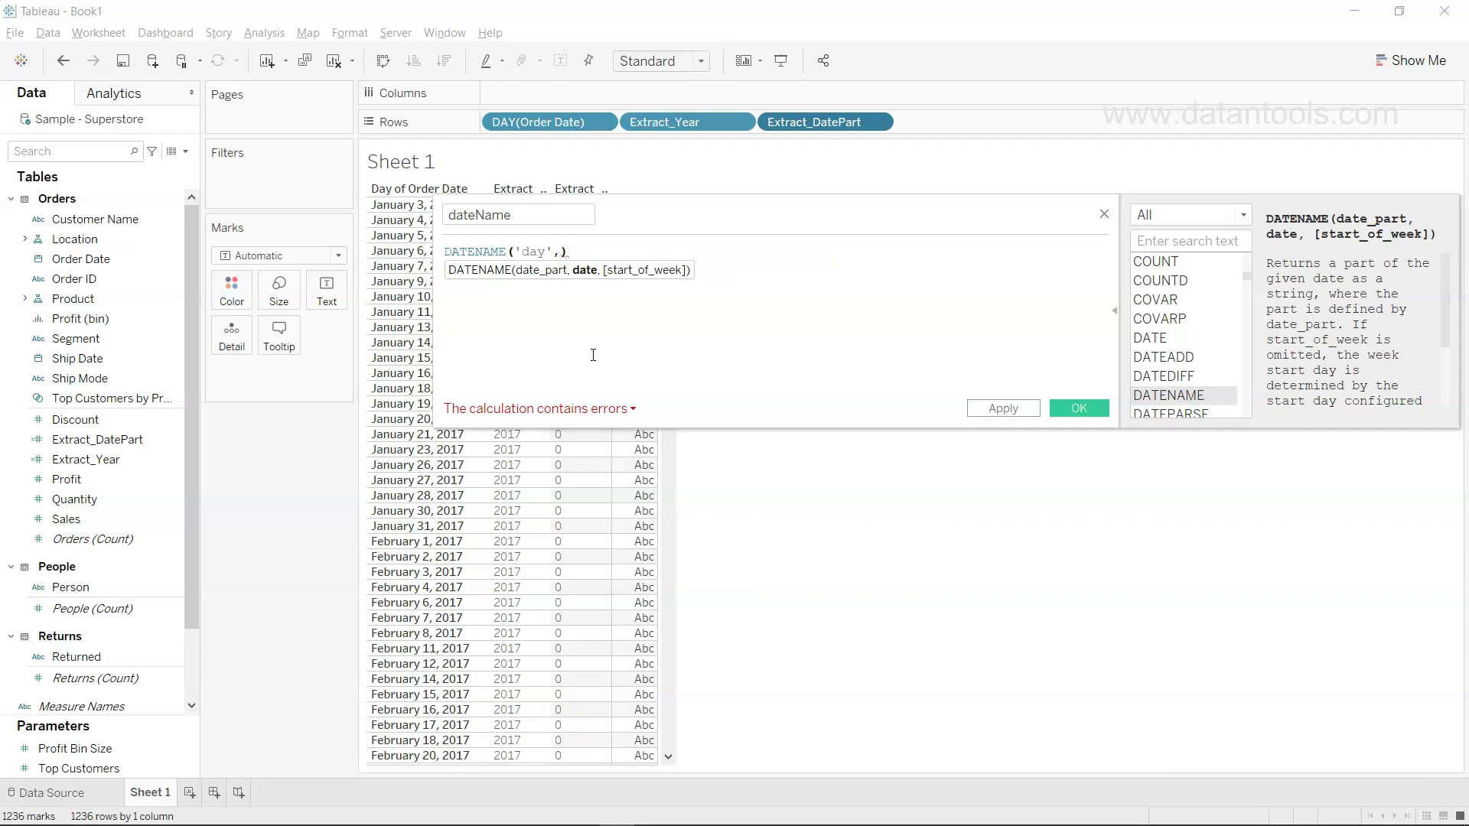
pyautogui.write('[Order Date]')
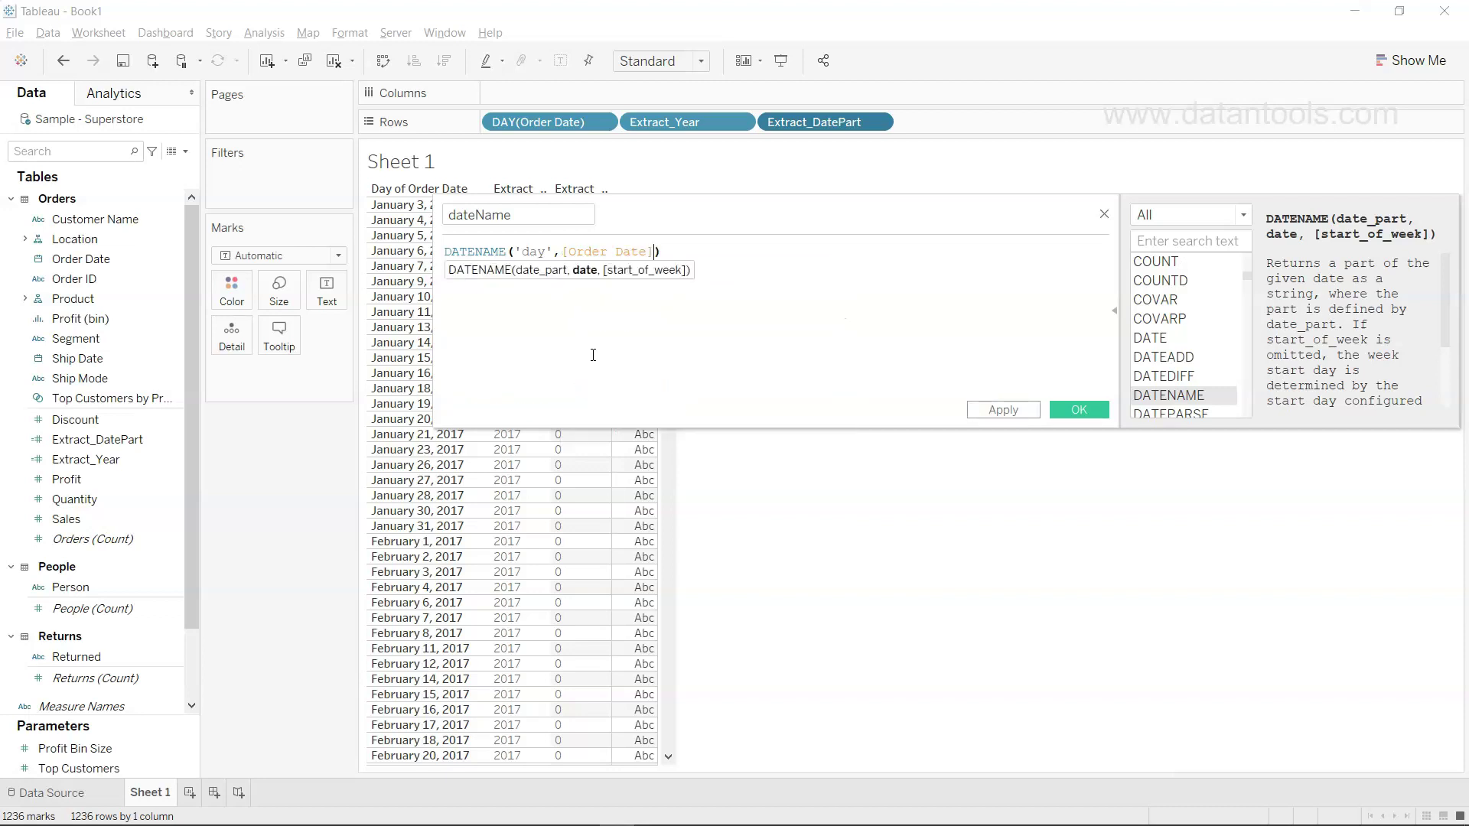
pyautogui.click(1001, 411)
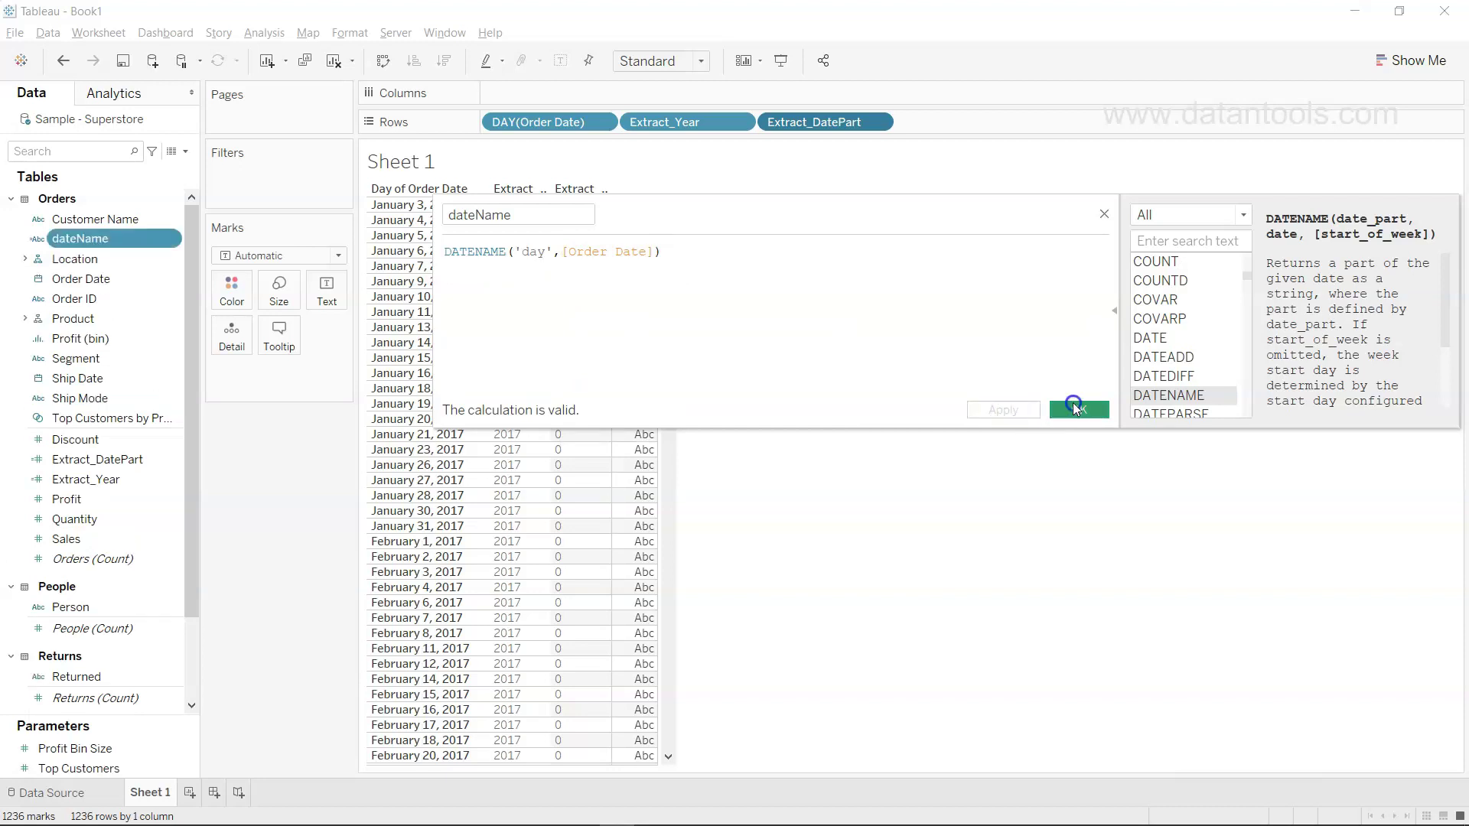
pyautogui.click(1075, 409)
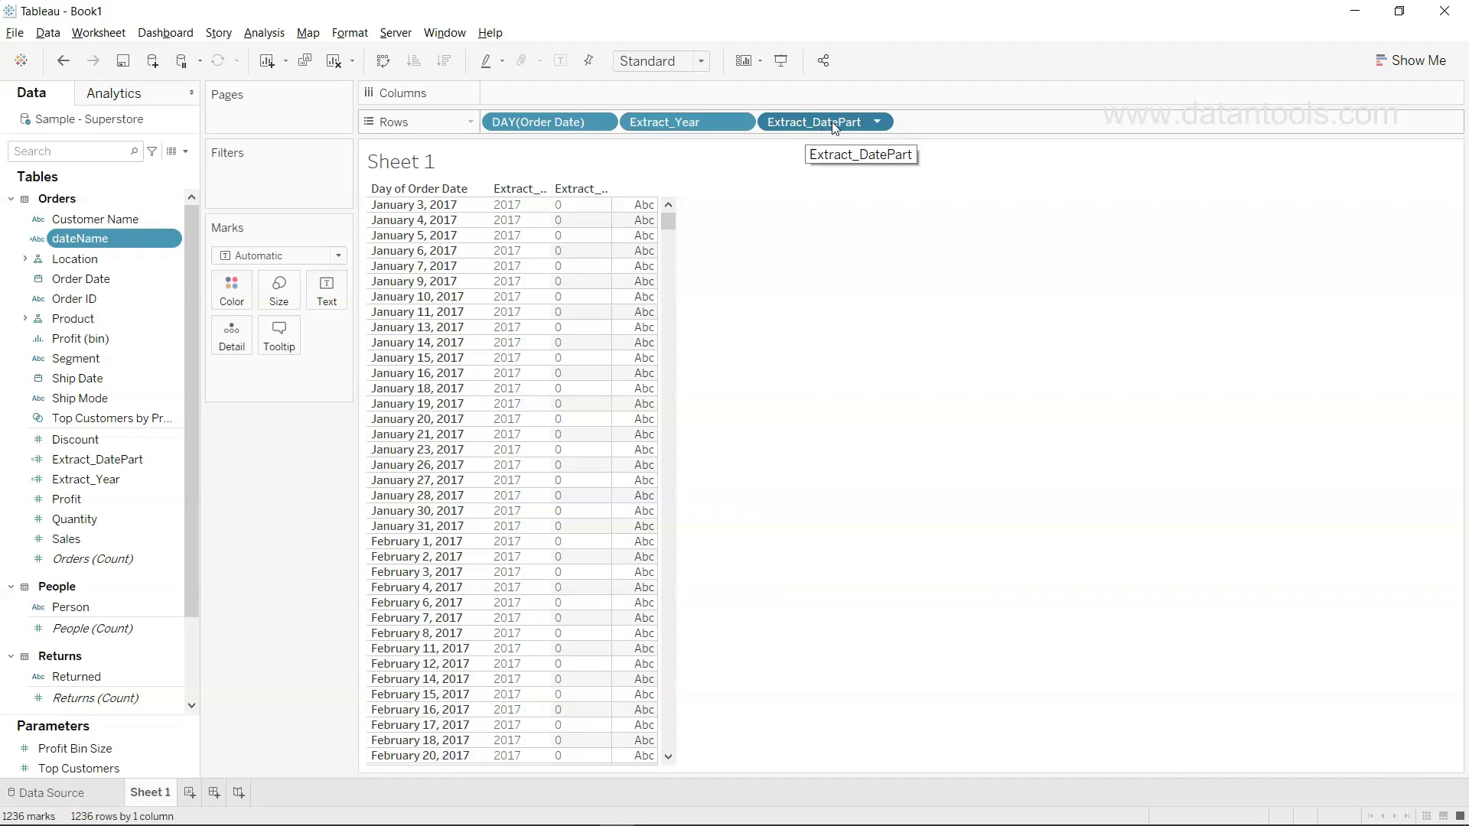
# Add dateName to Rows after Extract_DatePart and compare its values with the order dates
pyautogui.moveTo(126, 240); pyautogui.dragTo(984, 126)
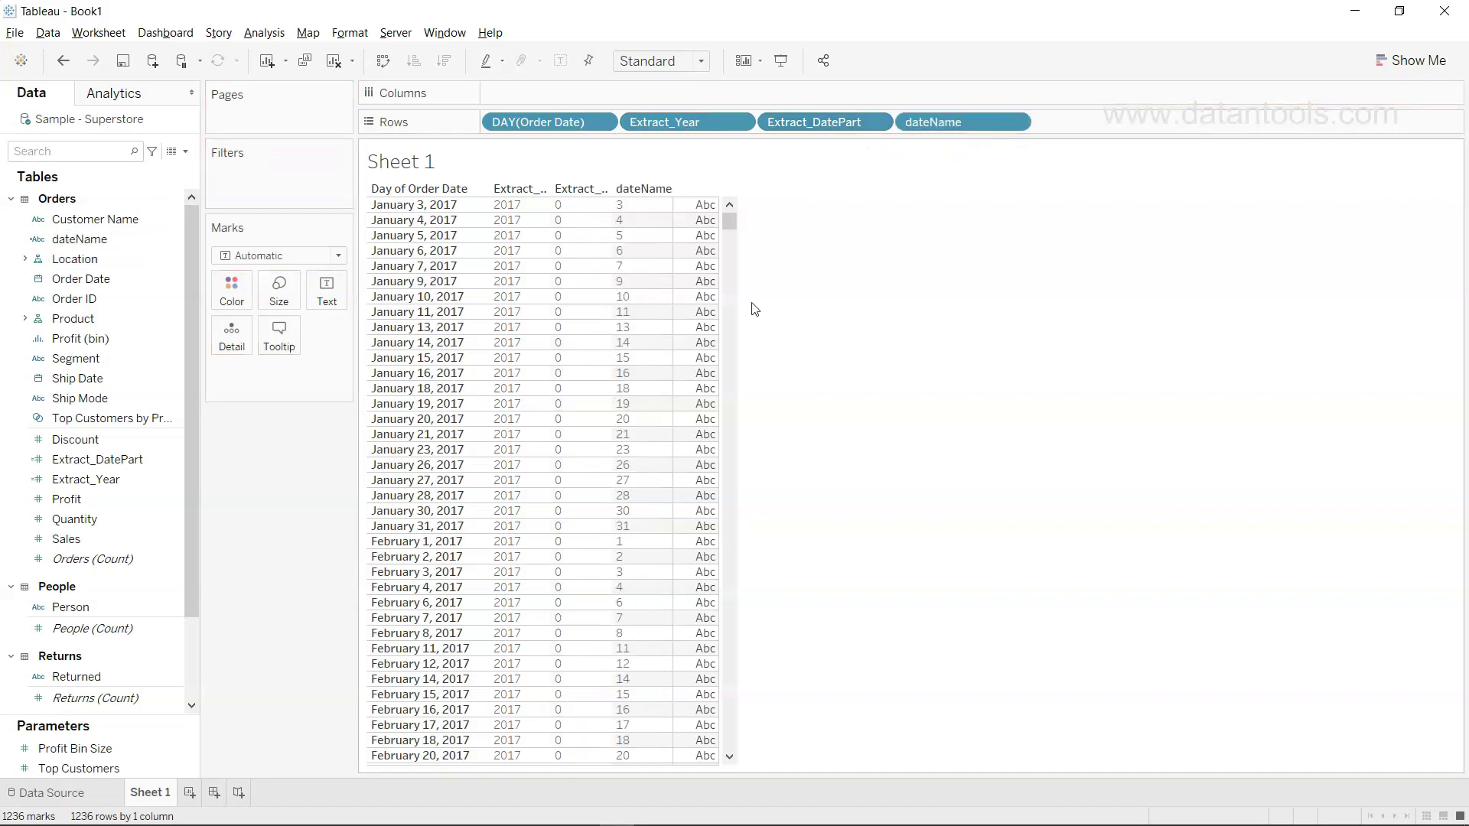
pyautogui.scroll(-5, 665, 490)
pyautogui.scroll(5, 666, 491)
# Reopen the dateName calculation, examine its date part argument and close the editor
pyautogui.click(172, 239)
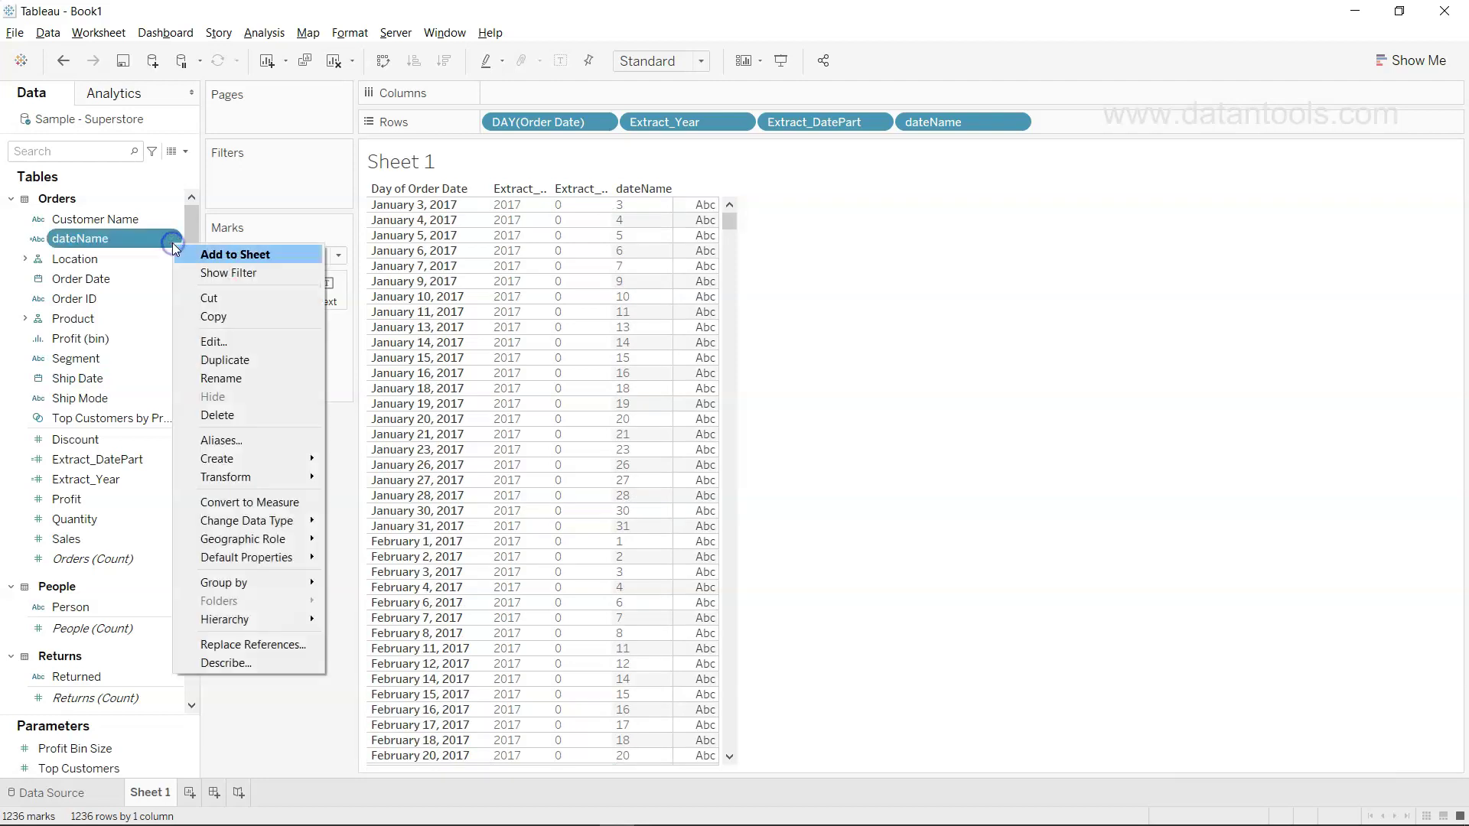
pyautogui.click(232, 332)
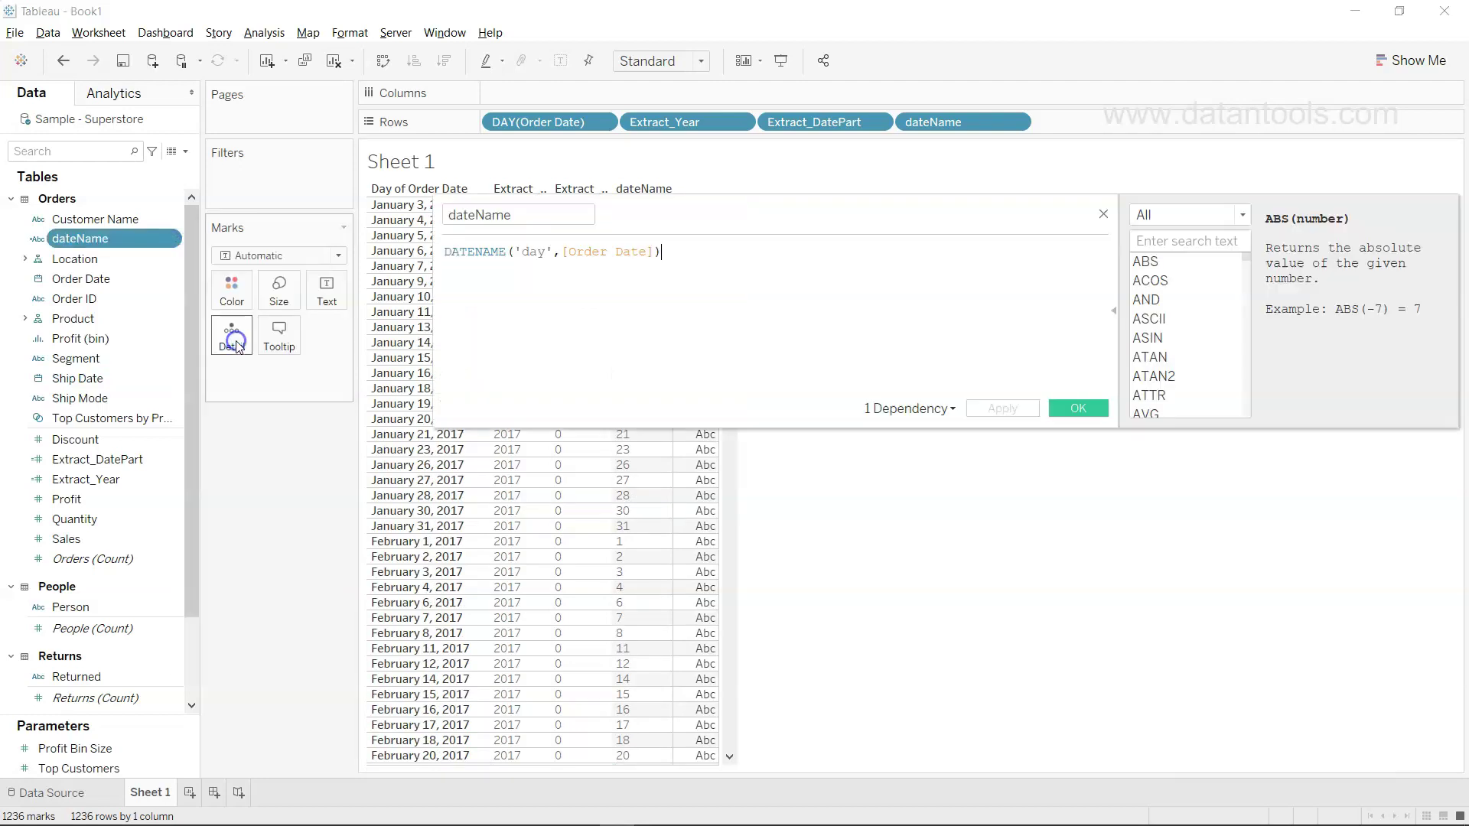
pyautogui.doubleClick(533, 252)
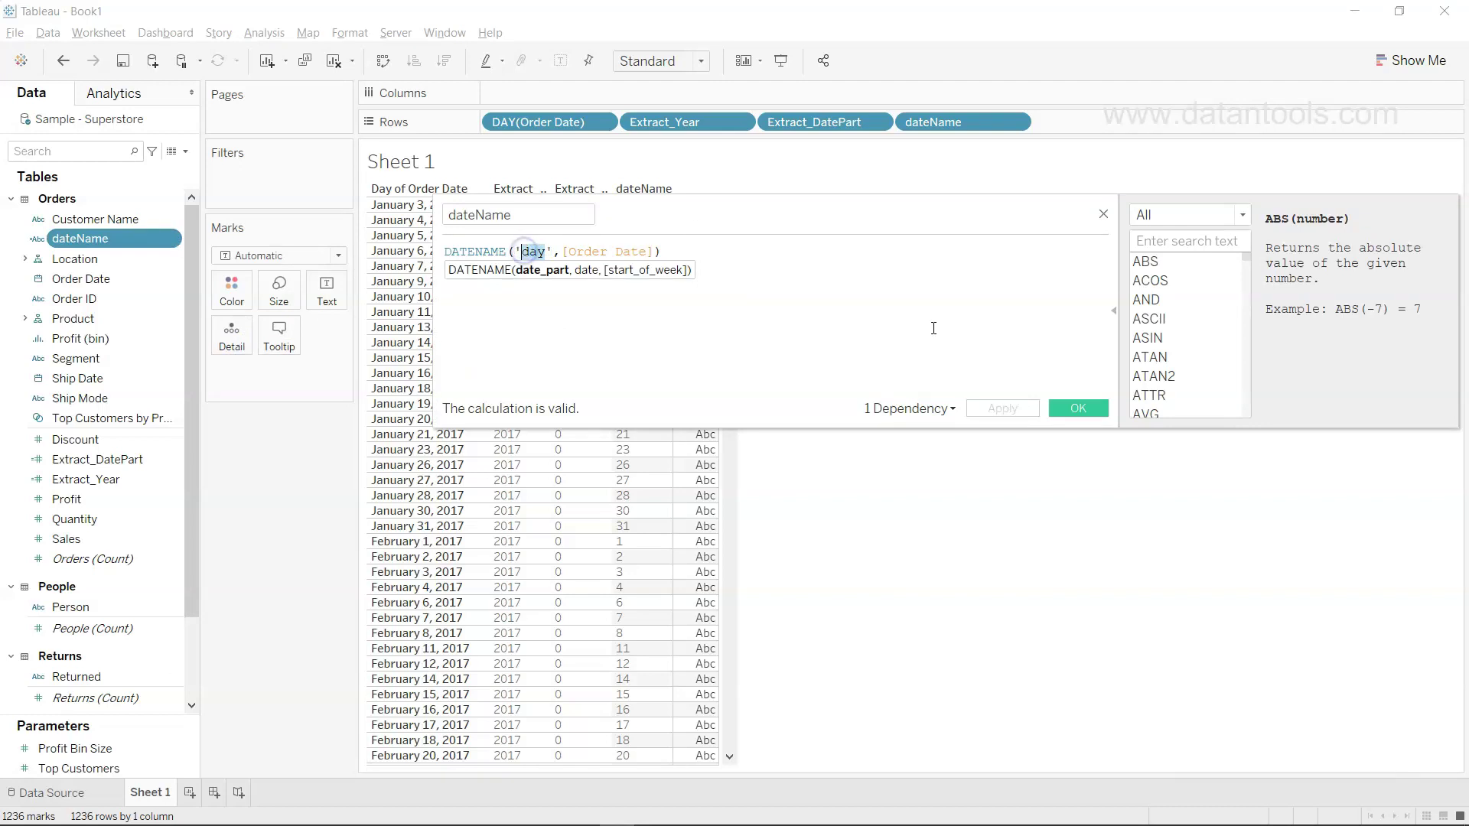
pyautogui.click(1105, 214)
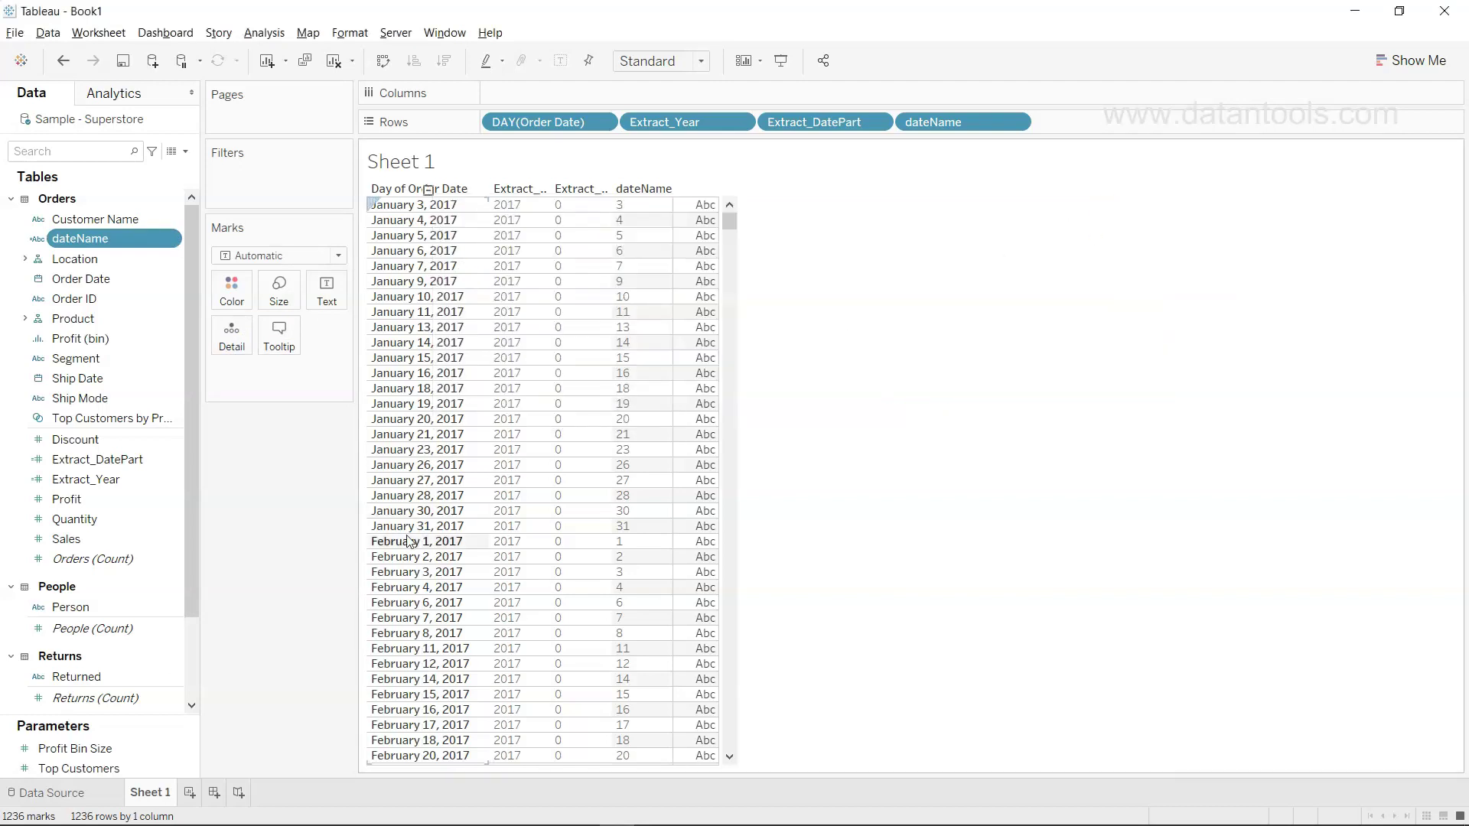
pyautogui.click(127, 378)
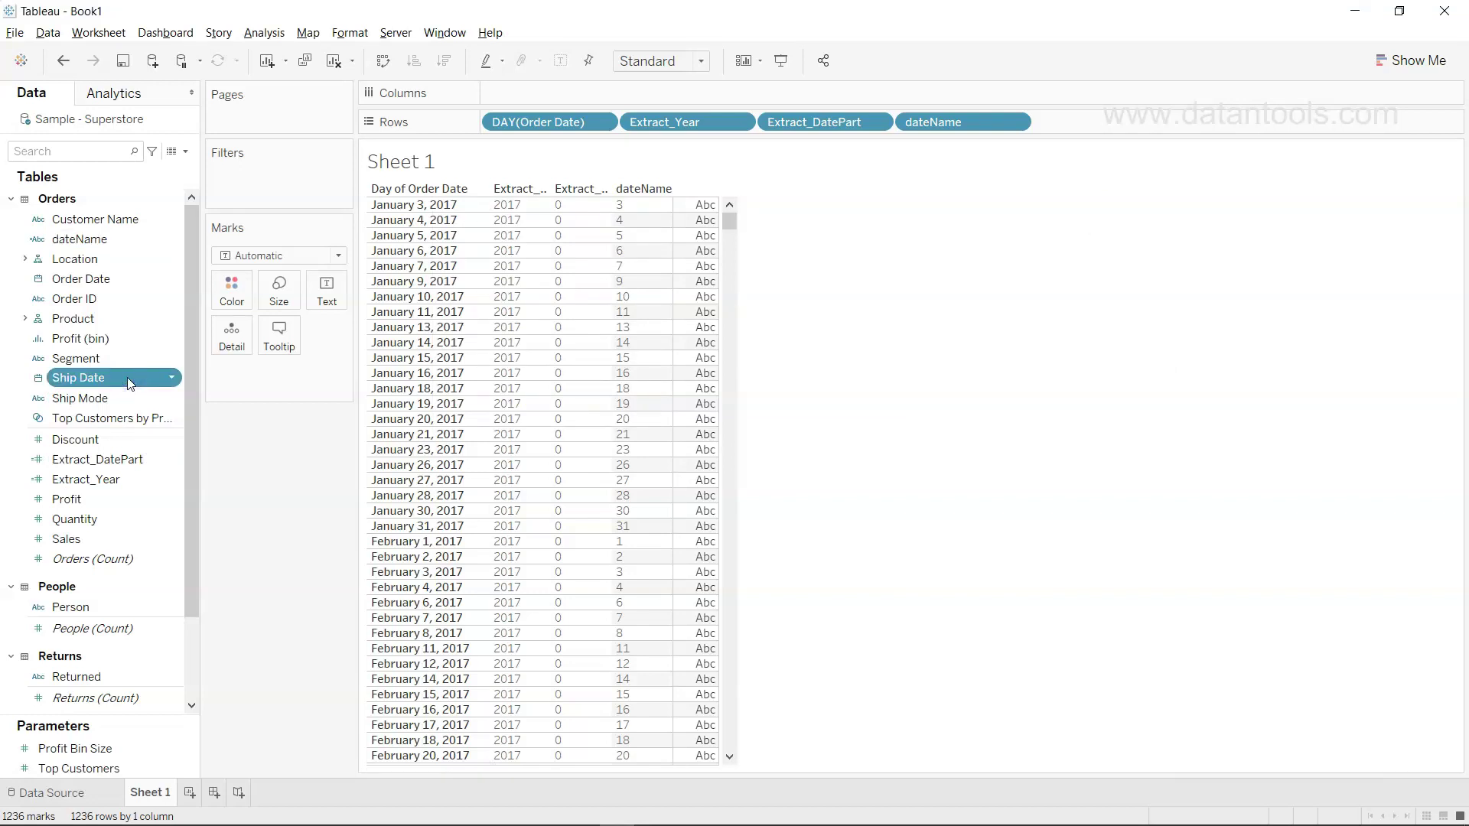
pyautogui.moveTo(127, 378); pyautogui.dragTo(254, 458)
pyautogui.click(244, 434)
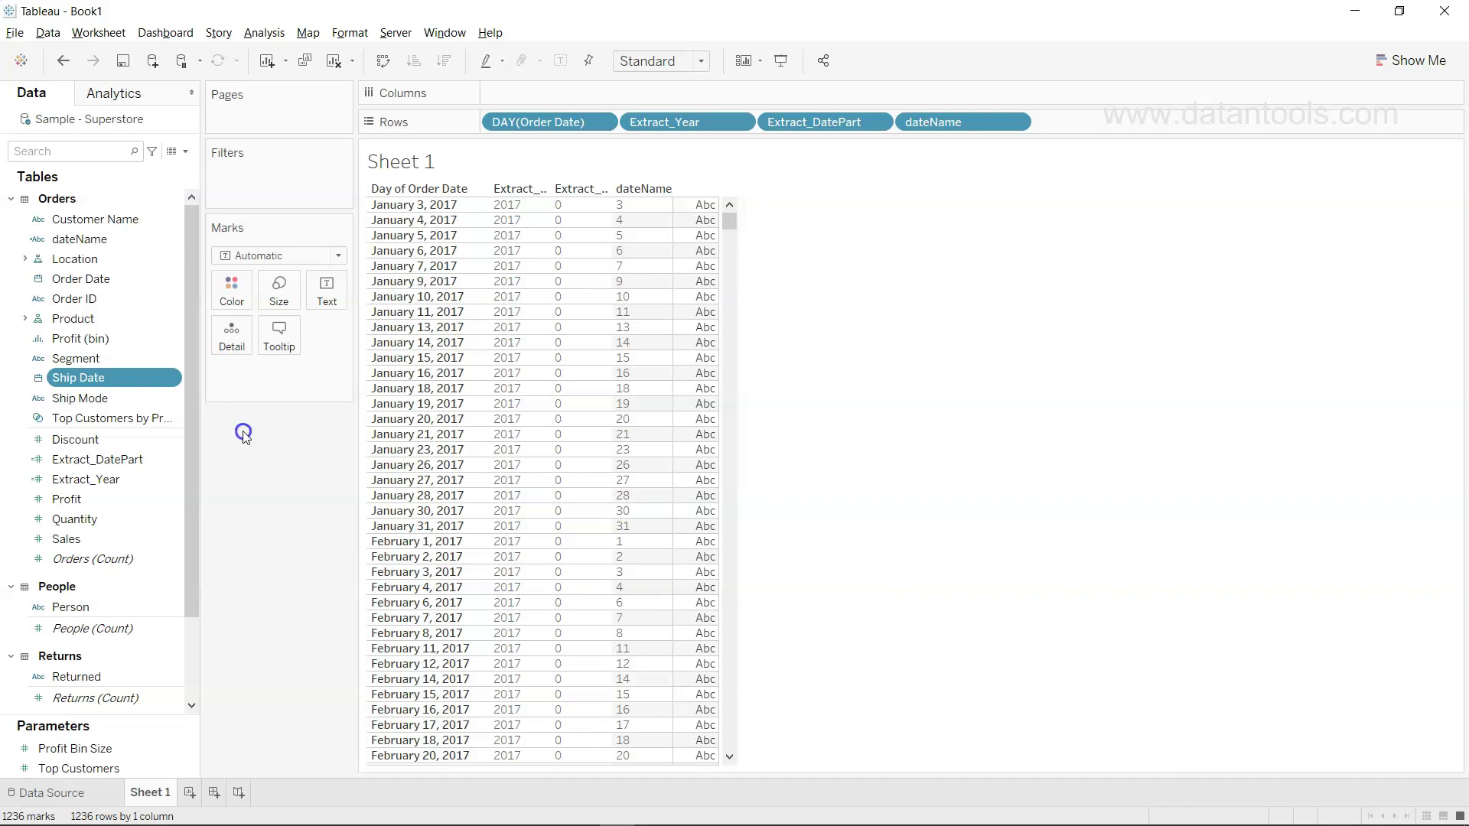